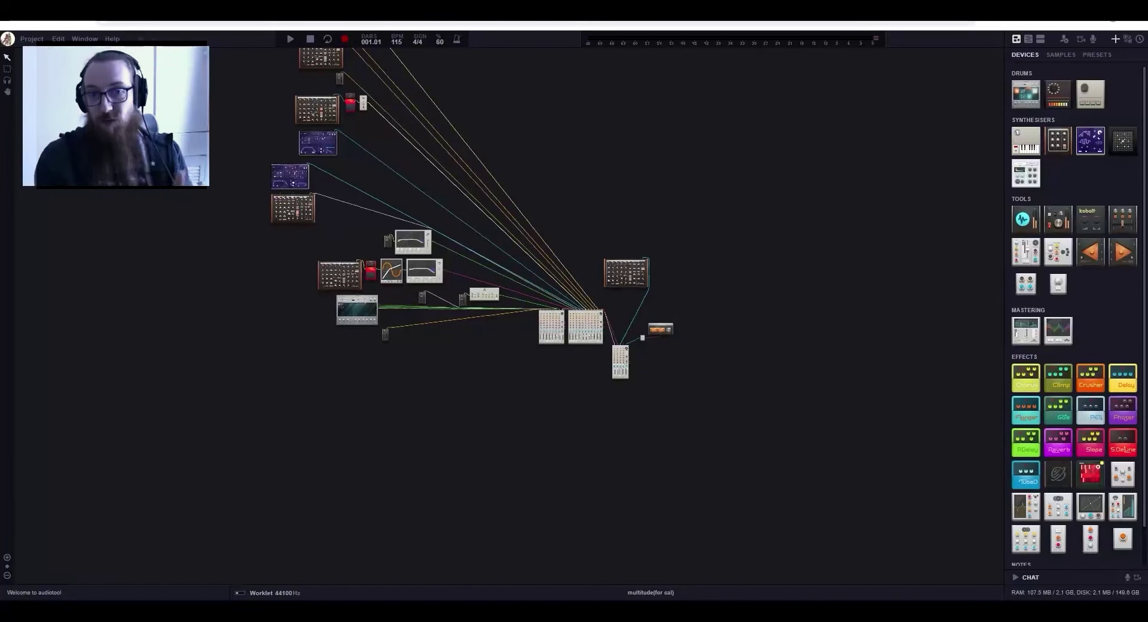
- Examine the Pulverisateur synth connected to the four-channel mixer, especially its enabled noise oscillator and the Color knob
scroll(559, 356, "up", 2)
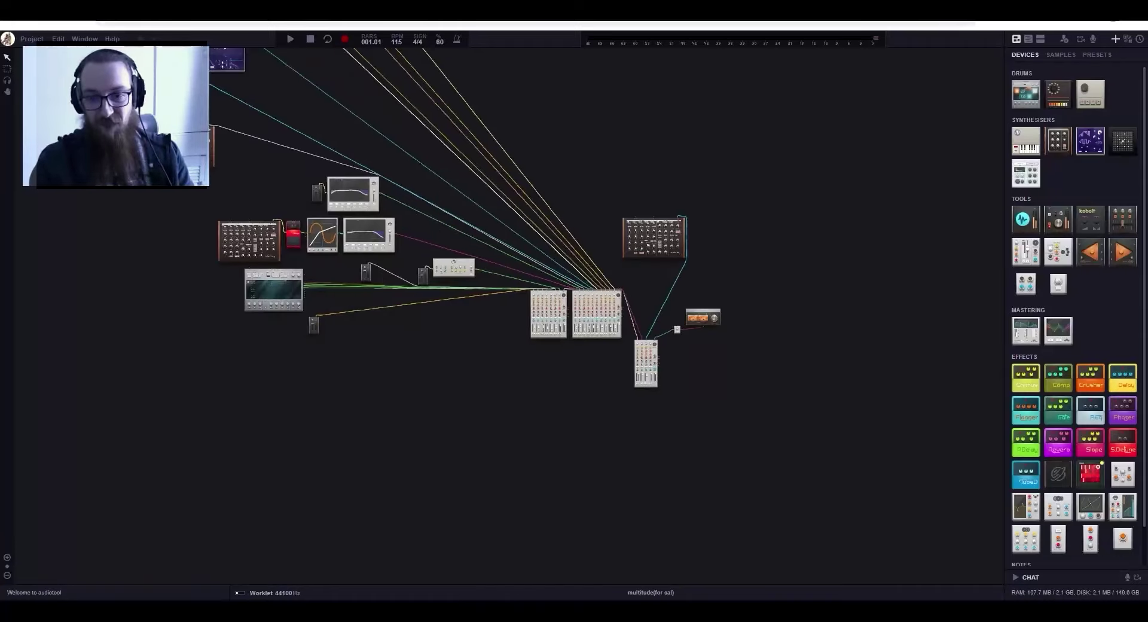
scroll(652, 385, "up", 2)
left_click_drag(724, 402, 629, 593)
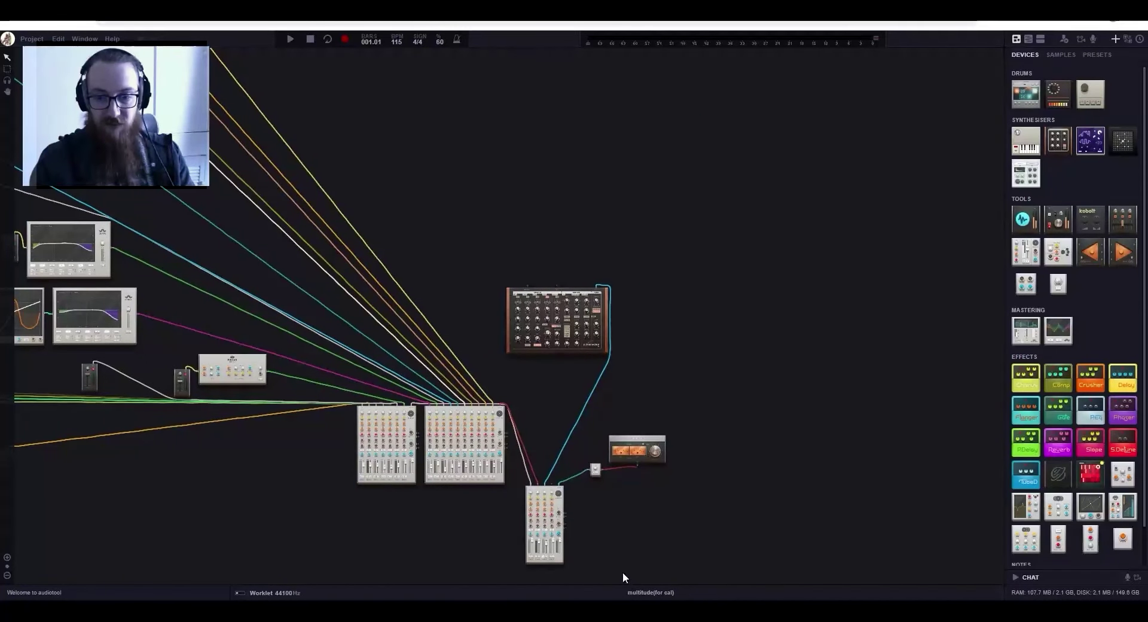
scroll(565, 358, "up", 6)
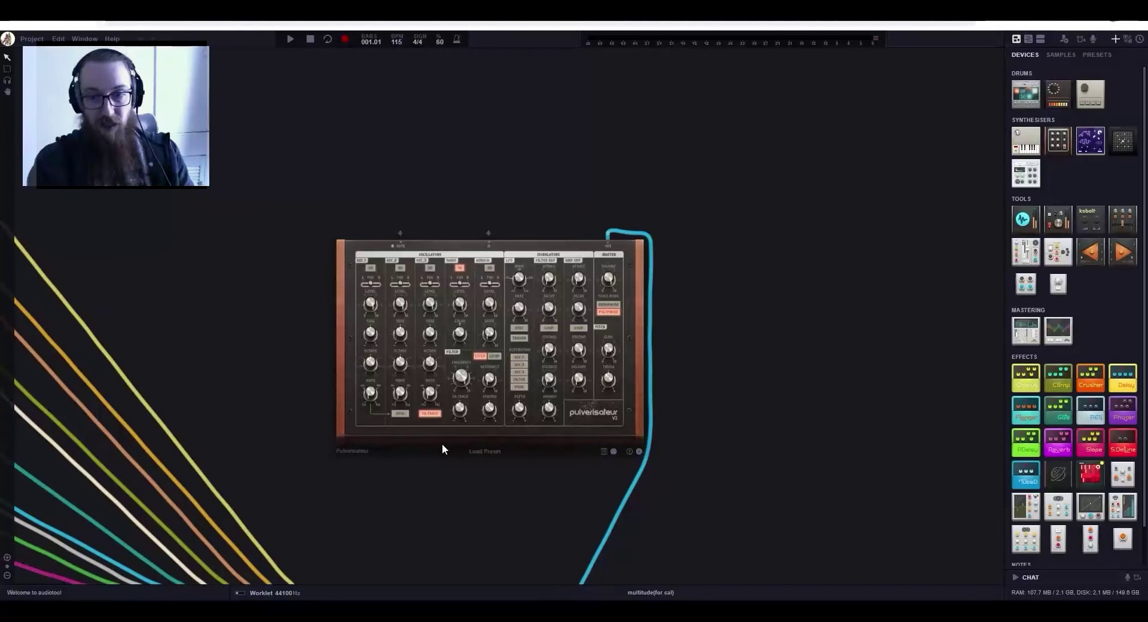
scroll(465, 344, "up", 2)
scroll(465, 345, "up", 2)
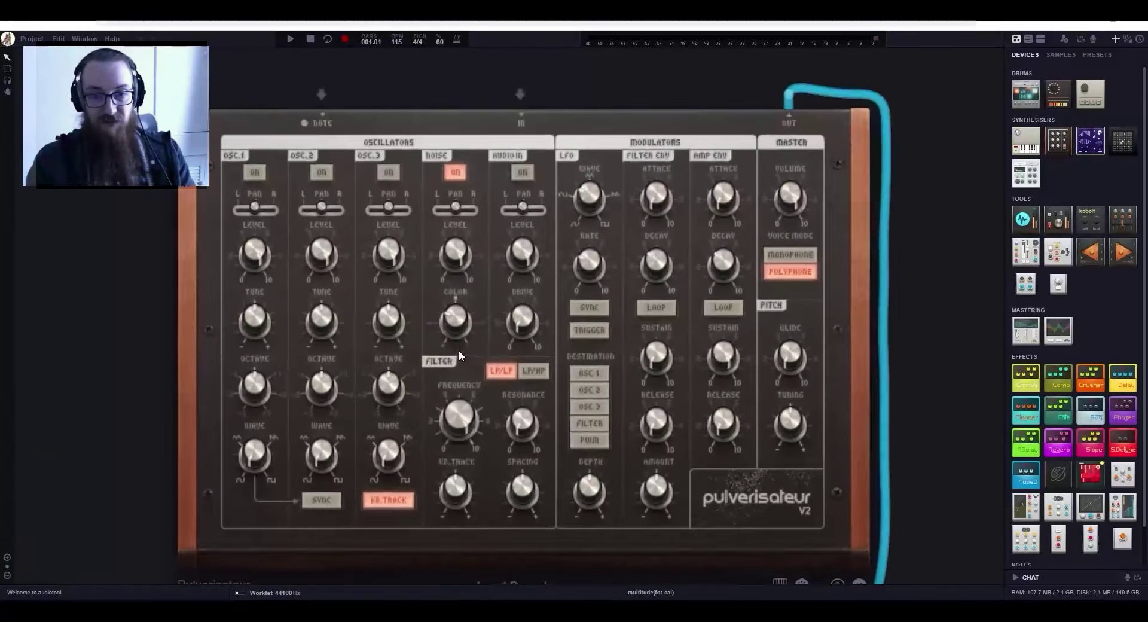
mouse_move(454, 342)
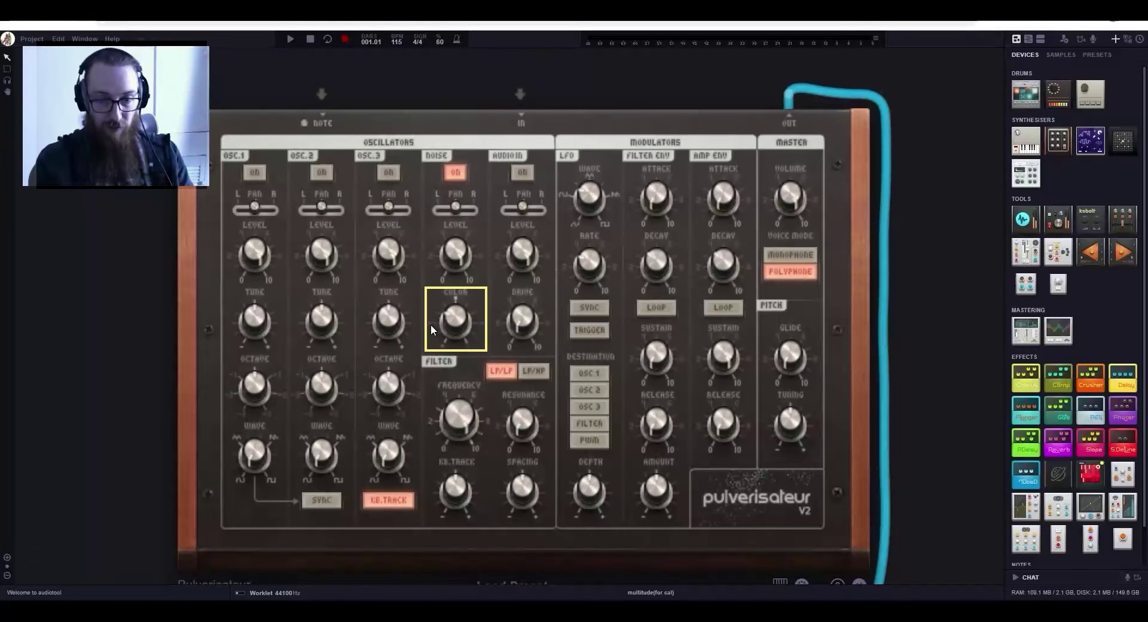
scroll(455, 357, "down", 3)
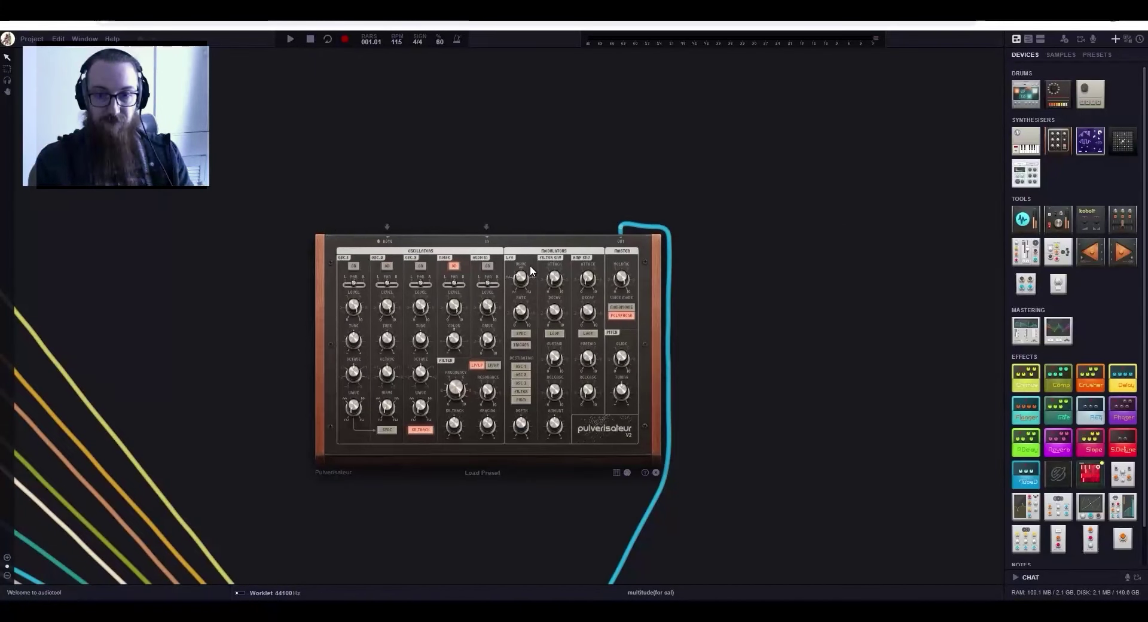
- Open the Pulverisateur's note region in the timeline and set the playback loop to span that track's regions
left_click_drag(502, 581, 530, 195)
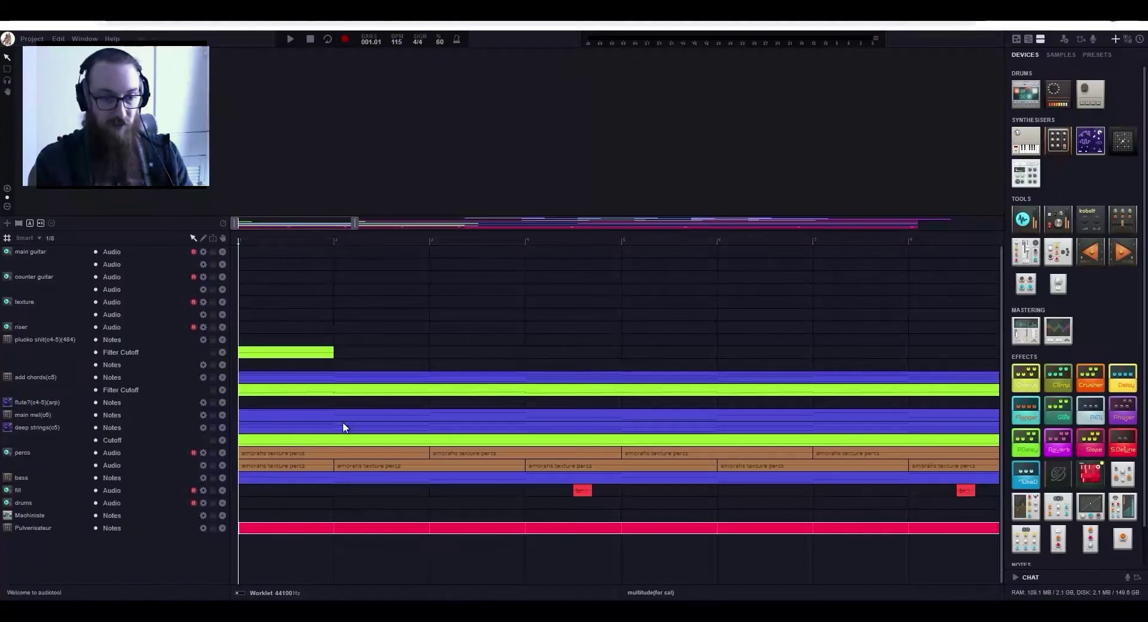
double_click(281, 530)
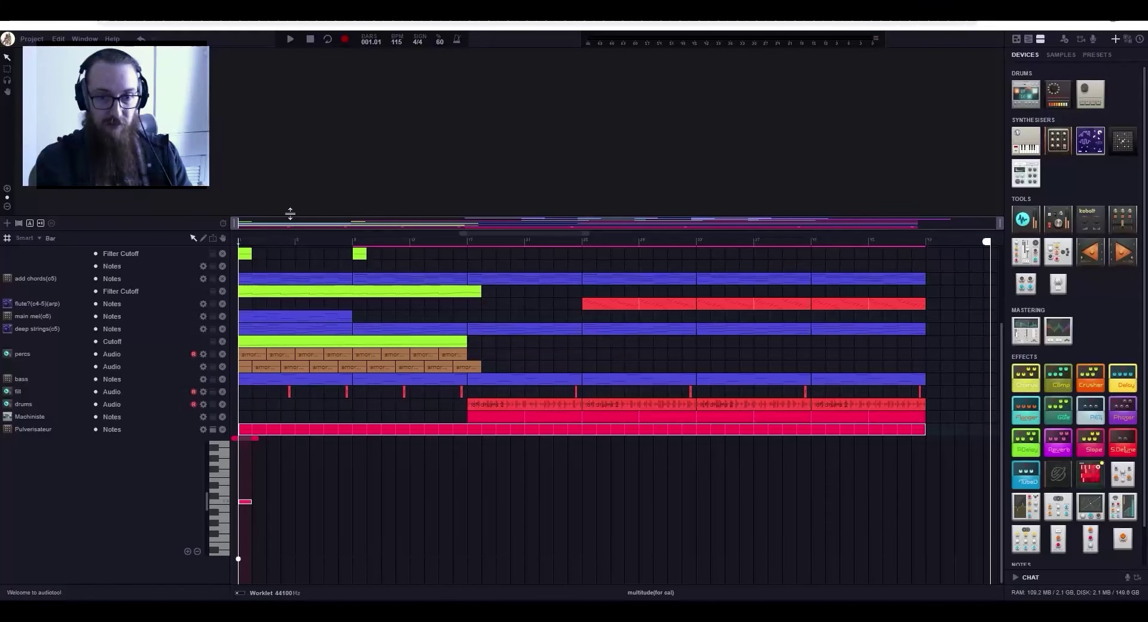
left_click_drag(290, 213, 290, 221)
scroll(264, 256, "up", 2)
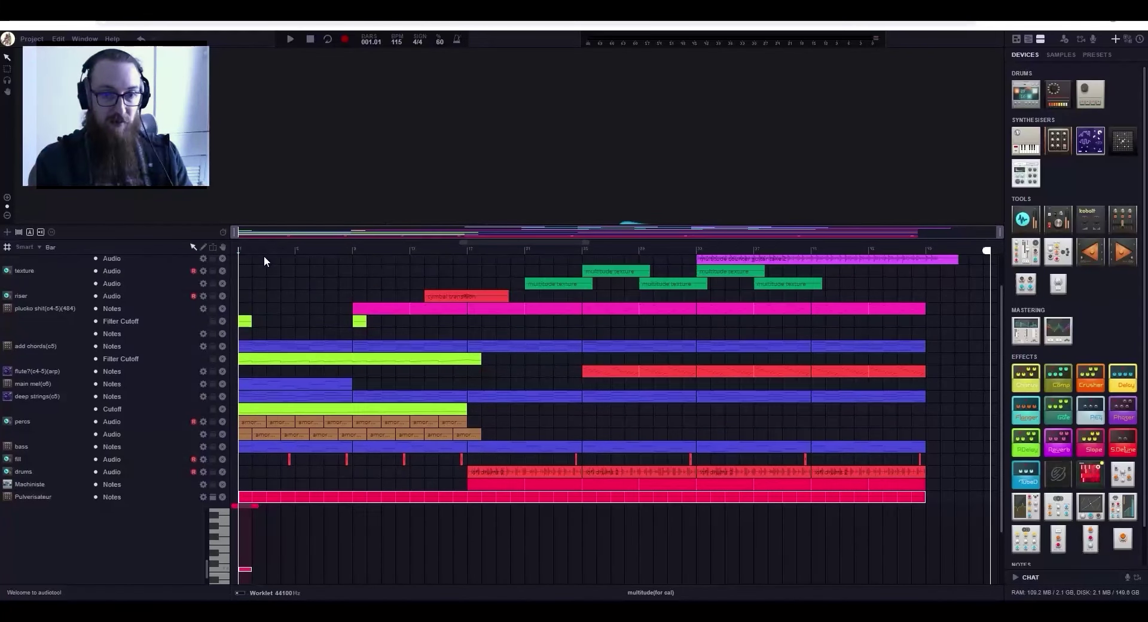
right_click(354, 500)
left_click(404, 480)
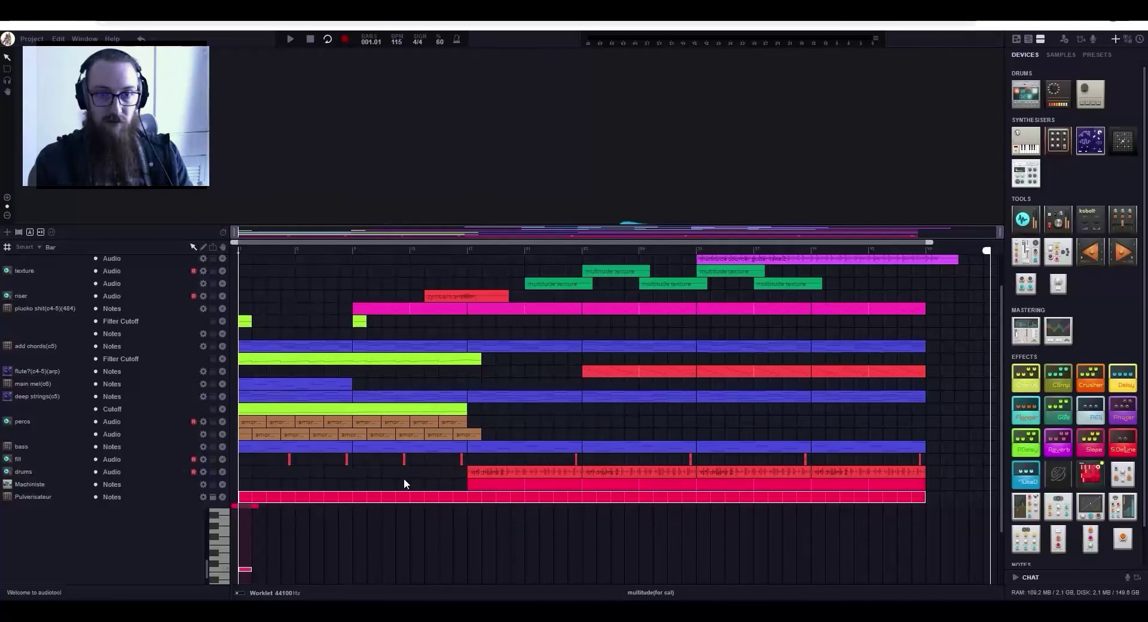
left_click_drag(383, 222, 423, 505)
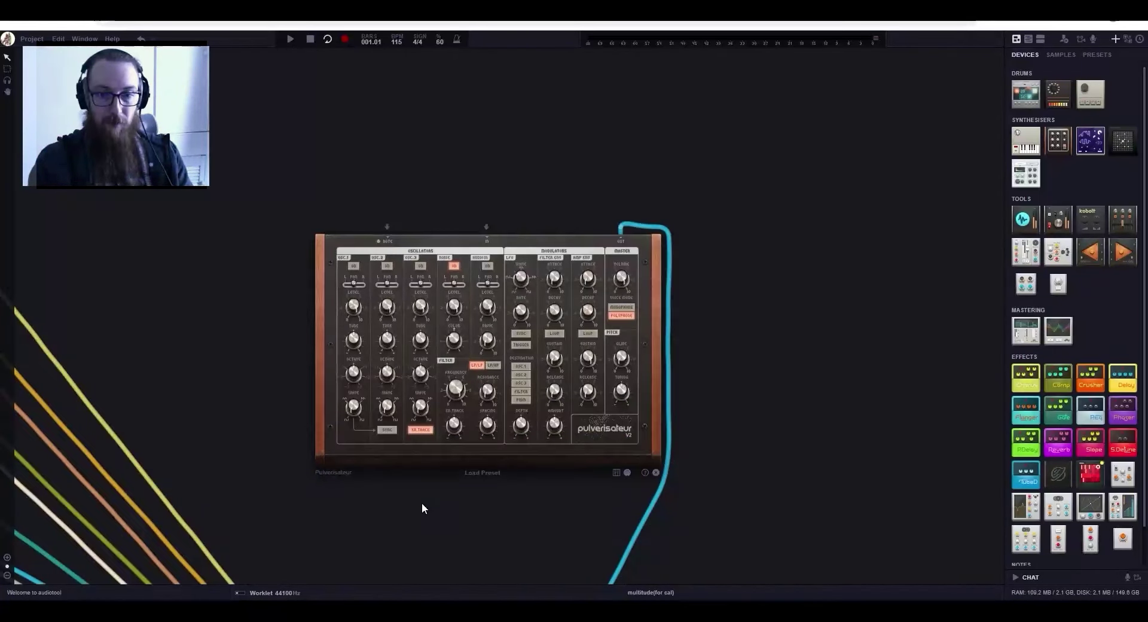
- Solo channel 3 on the four-channel Centroid mixer, where the Pulverisateur feeds in, and play a short preview
left_click_drag(503, 413, 700, 93)
left_click(503, 471)
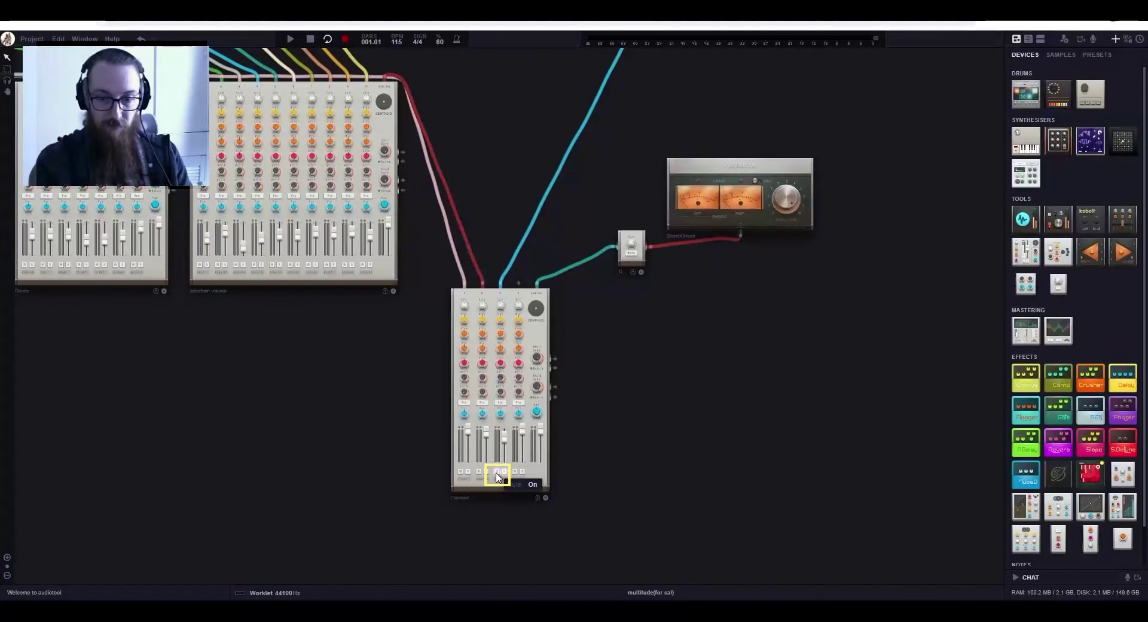
left_click_drag(625, 460, 443, 436)
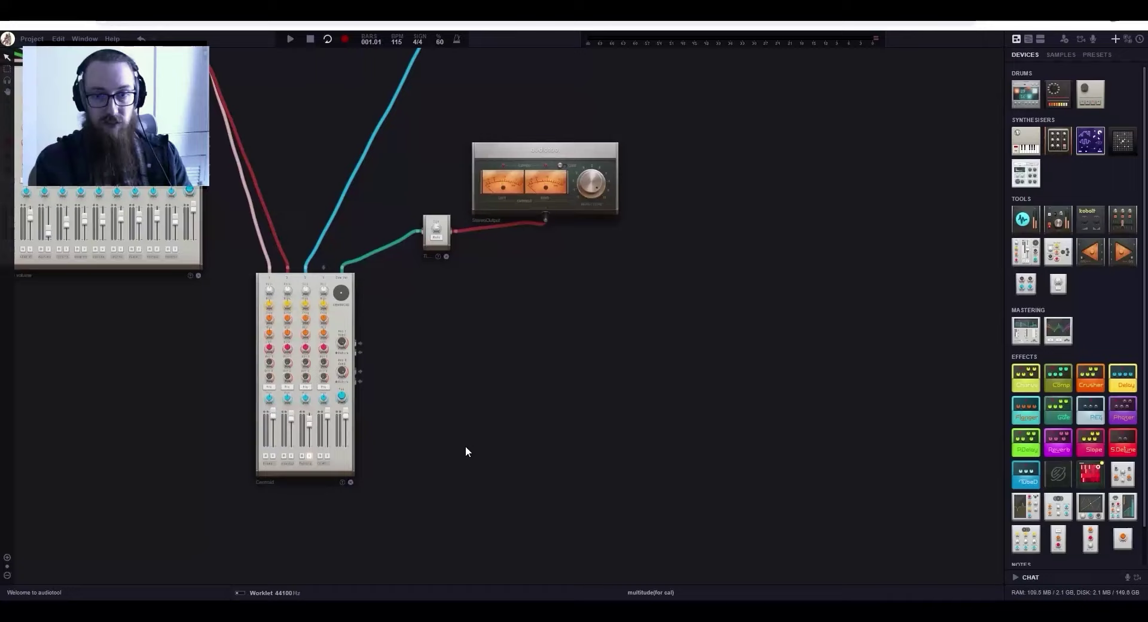
key("space")
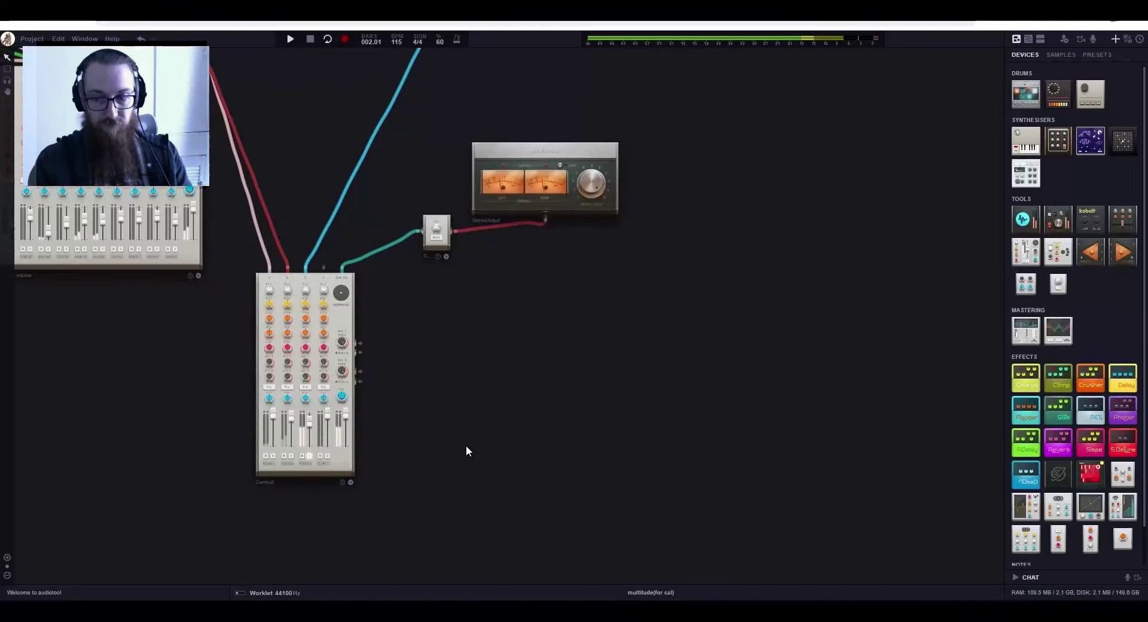
key("space")
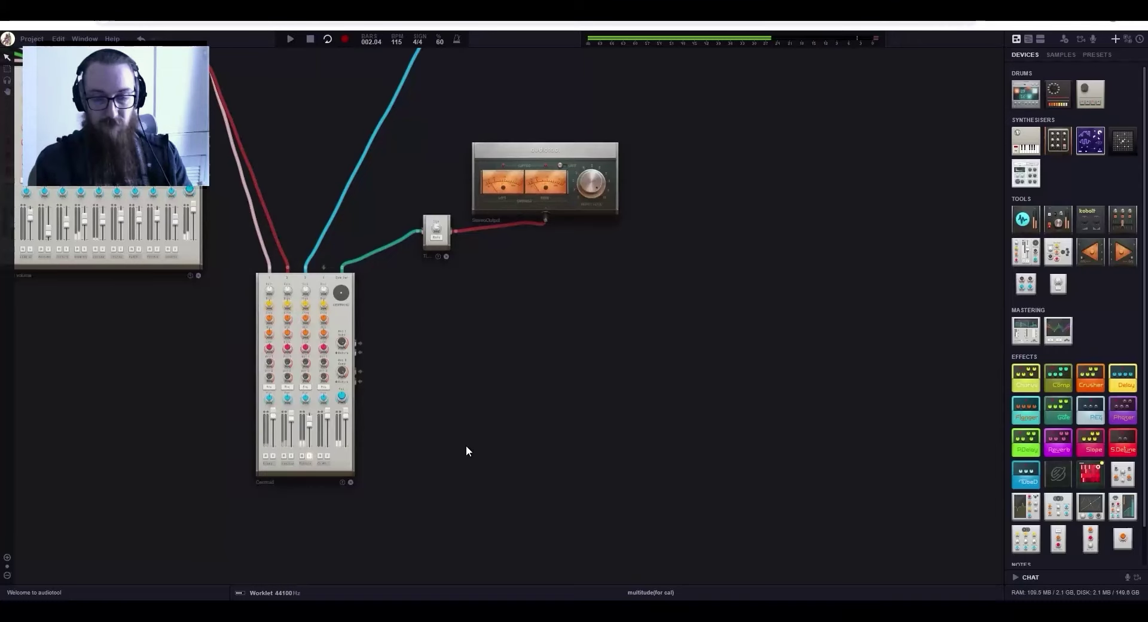
- Return to the Pulverisateur's noise Color control and audition the noise sound again
left_click_drag(500, 117, 609, 359)
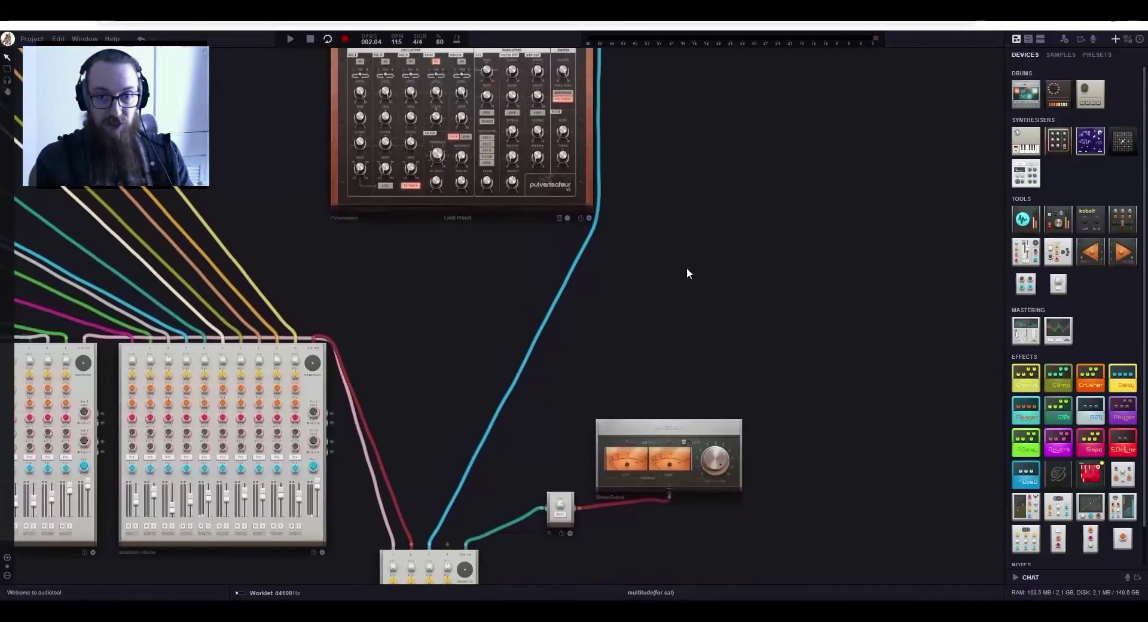
scroll(457, 178, "up", 3)
left_click(473, 160)
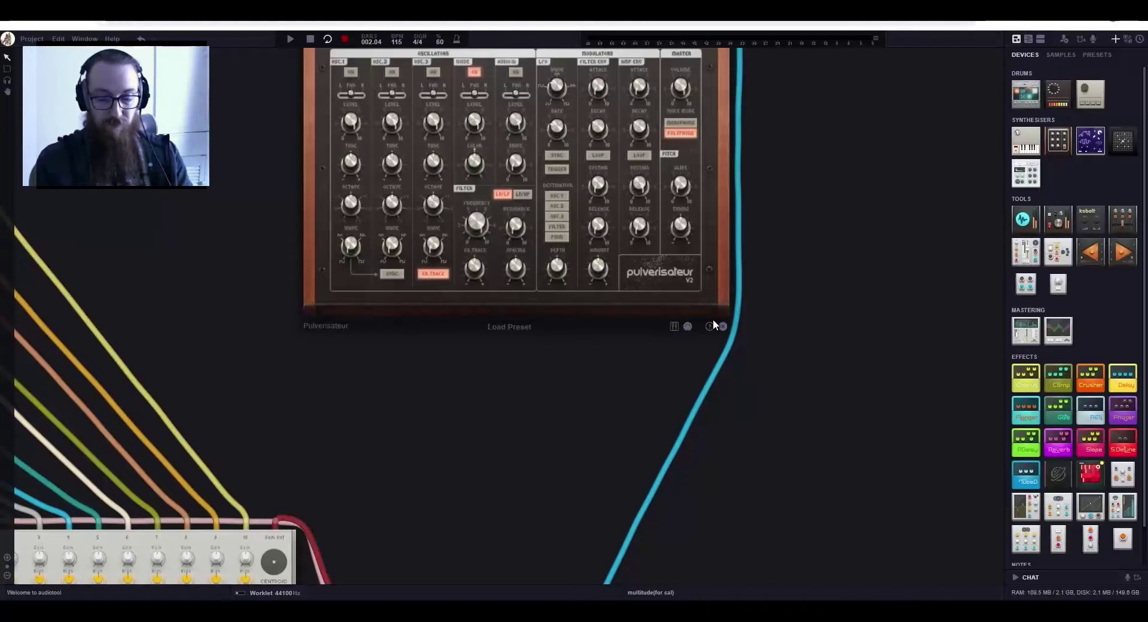
key("space")
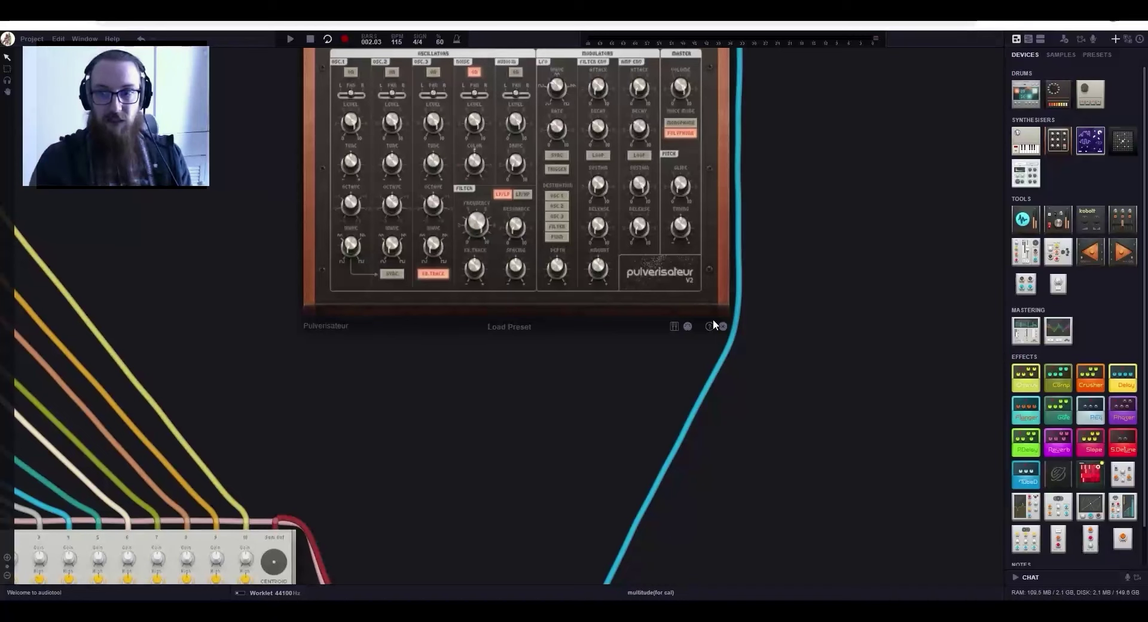
- Move the Stereo Output and the small gain device away from the four-channel mixer to make room between them
scroll(467, 411, "down", 2)
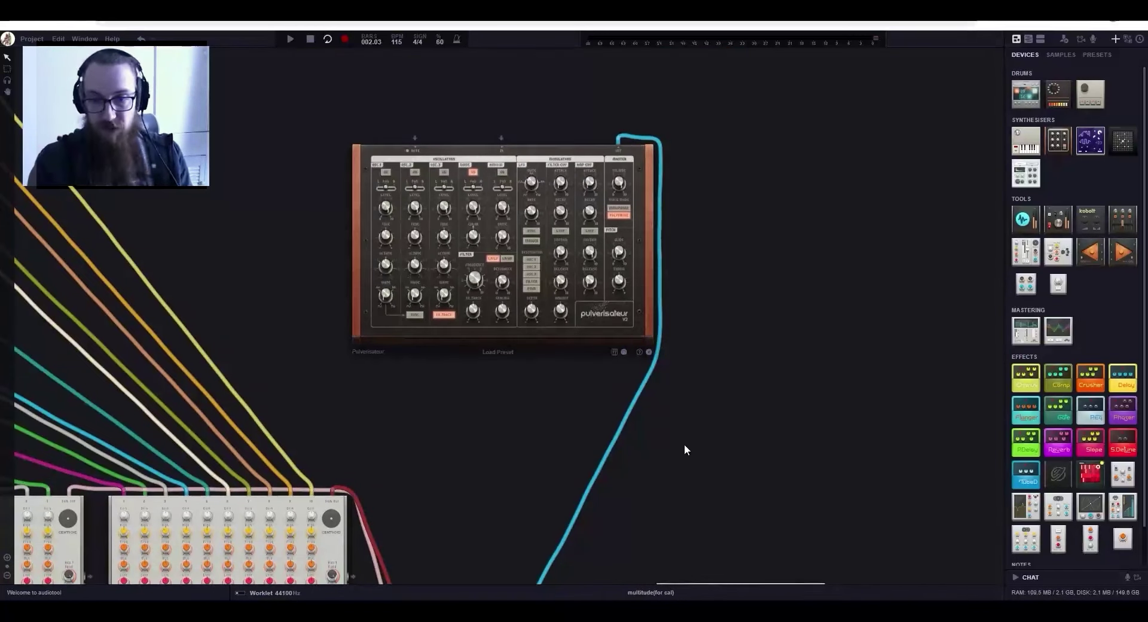
scroll(684, 450, "down", 4)
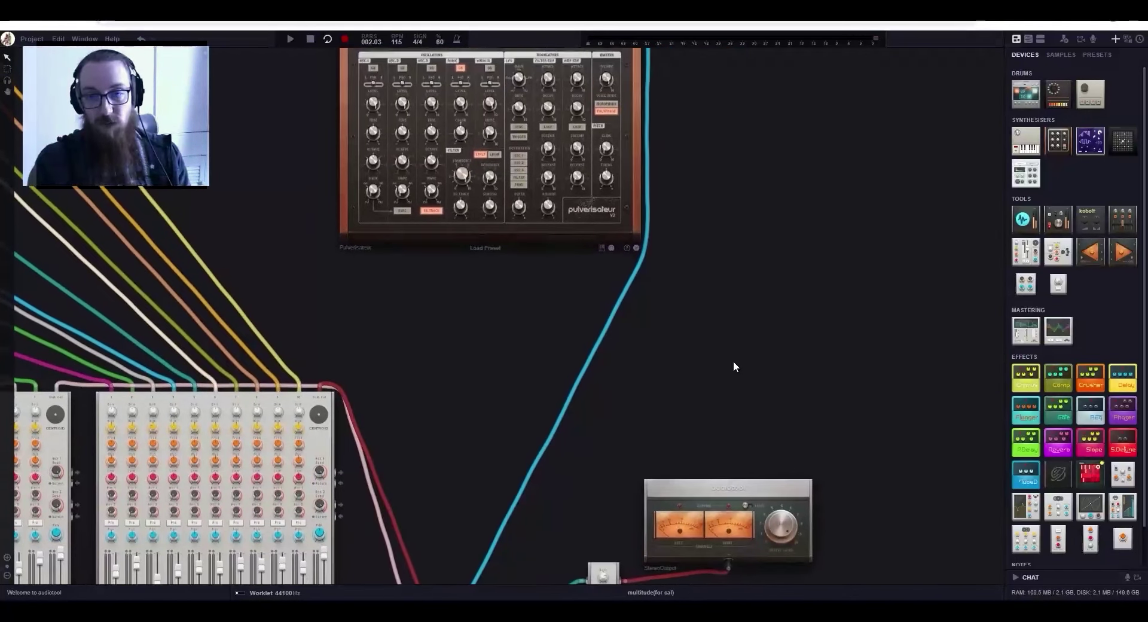
scroll(694, 263, "down", 5)
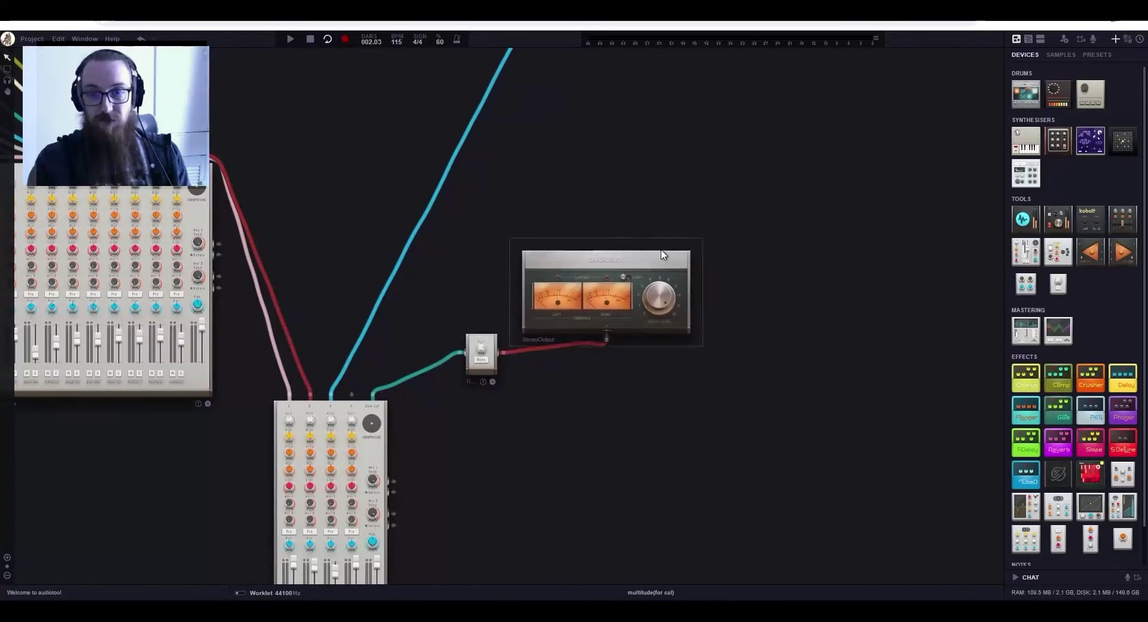
left_click_drag(662, 255, 965, 117)
left_click_drag(485, 338, 923, 252)
- Add a Curve equalizer and patch it between the four-channel mixer's output and the small gain device
left_click_drag(1060, 335, 535, 323)
left_click_drag(831, 239, 353, 308)
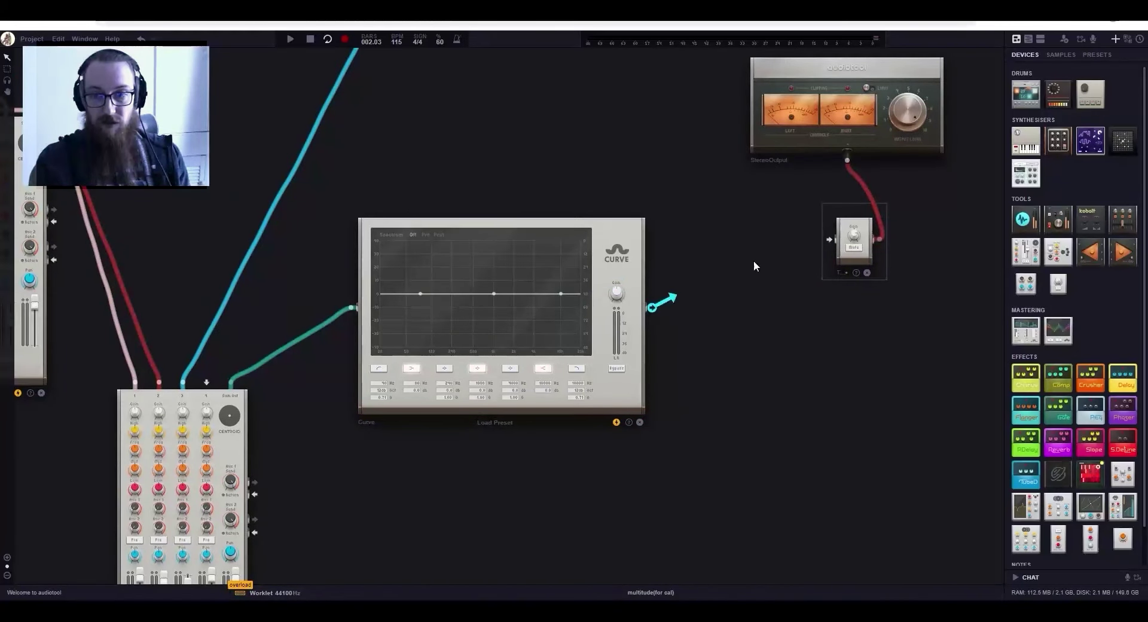
left_click_drag(753, 266, 829, 239)
- Set the Curve's spectrum display to Post and disable its three active bands
scroll(448, 236, "up", 3)
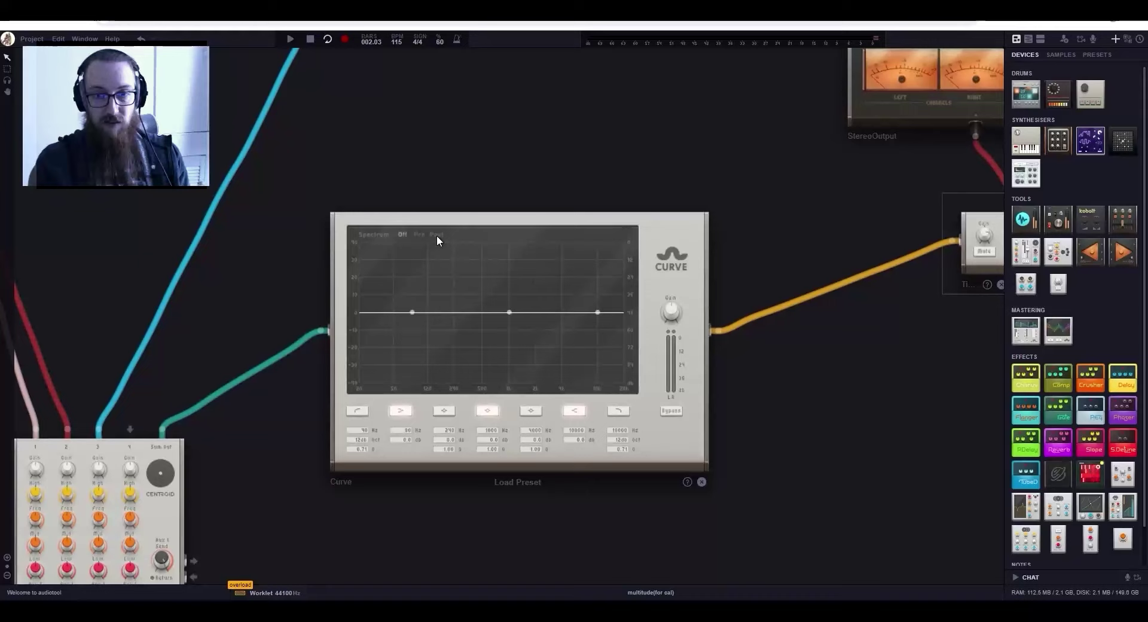
left_click(436, 235)
left_click_drag(567, 563, 629, 551)
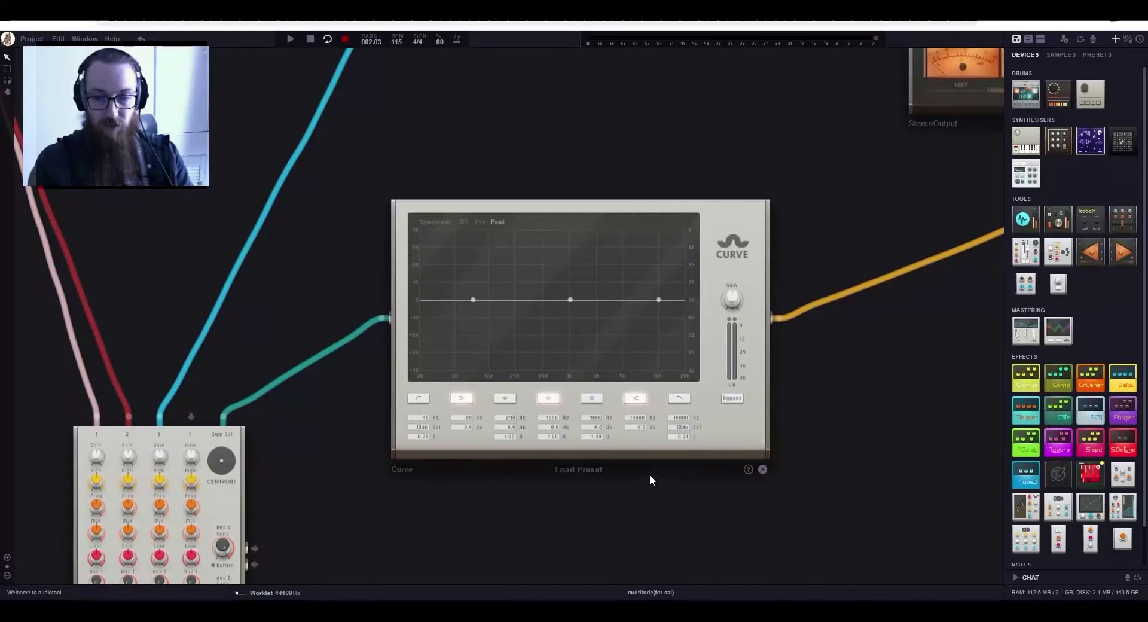
left_click(635, 399)
left_click(548, 398)
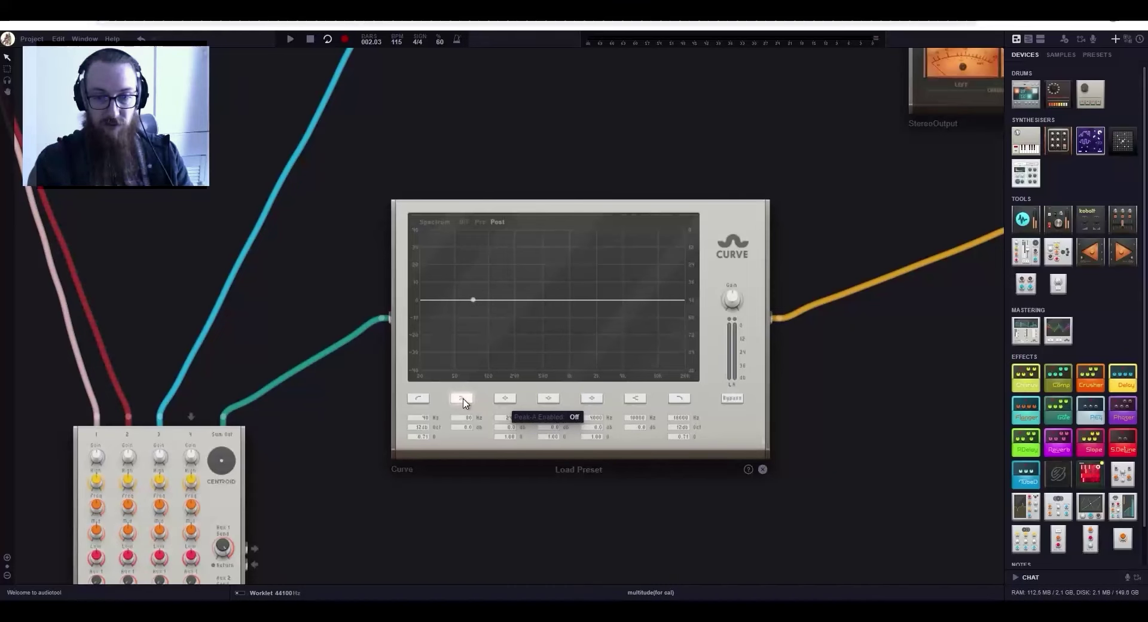
left_click(461, 398)
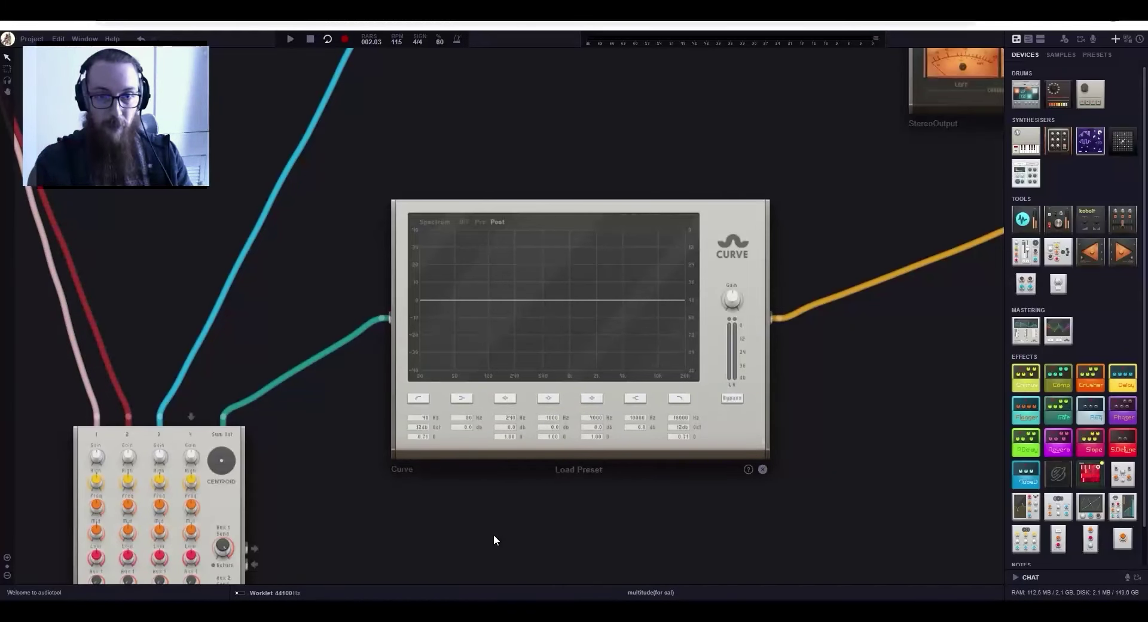
- Play the soloed noise and examine its frequency spectrum on the Curve display, then stop playback
scroll(493, 533, "down", 2)
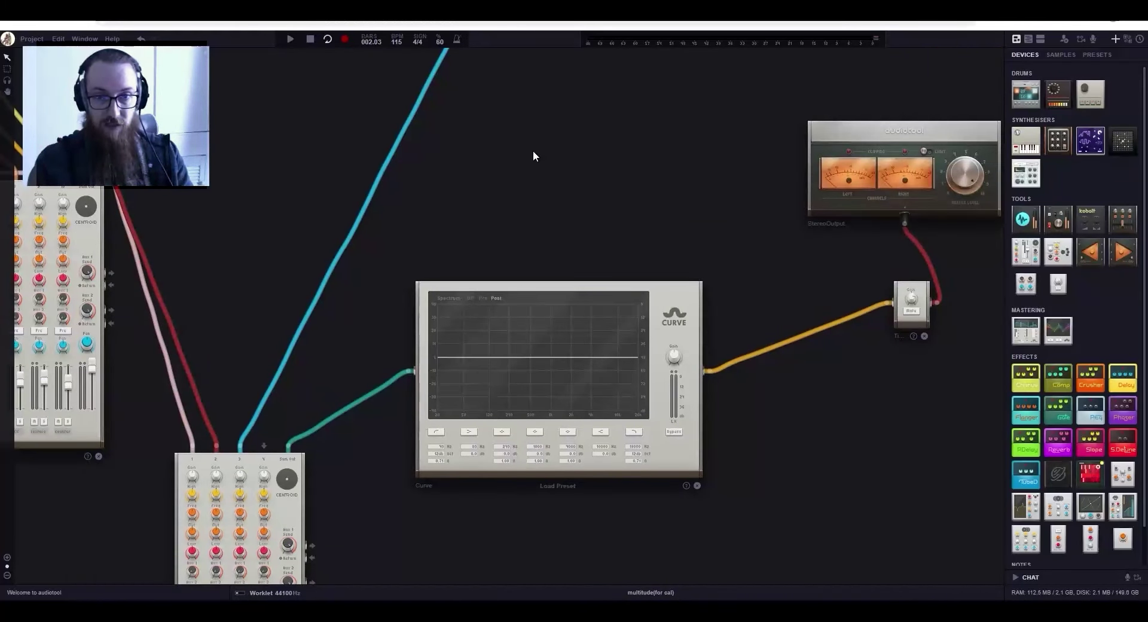
left_click_drag(533, 153, 585, 185)
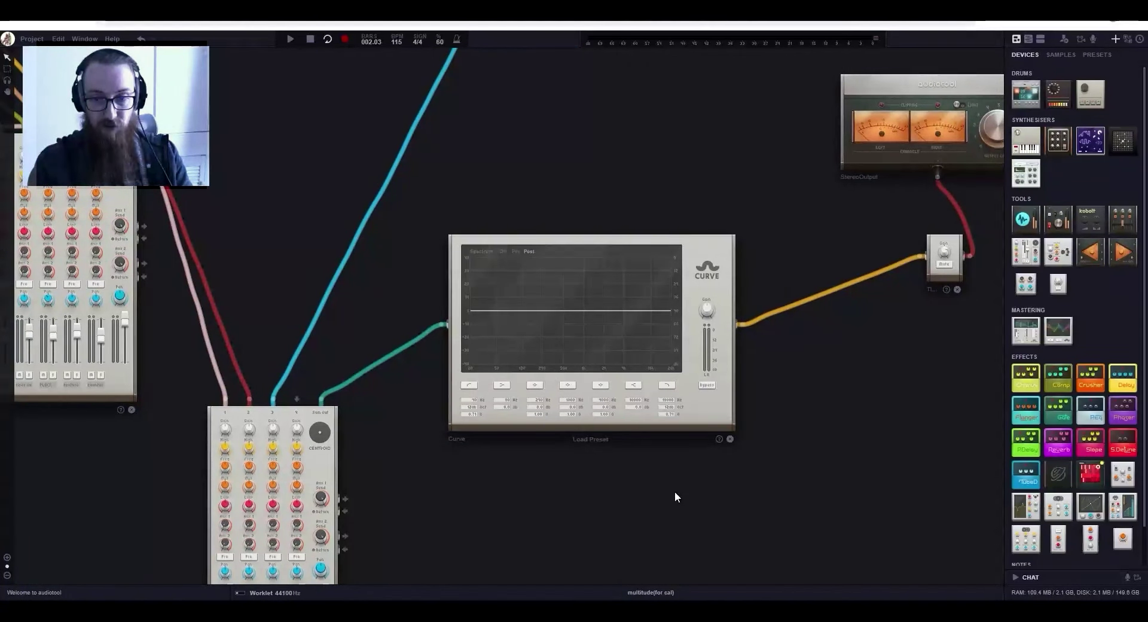
key("space")
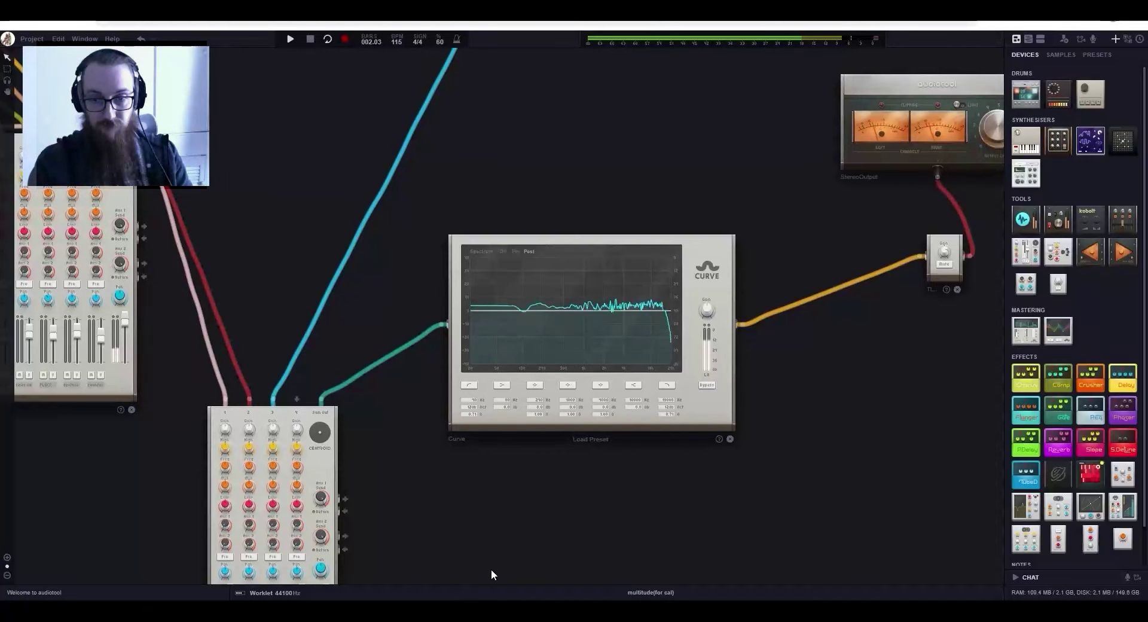
key("space")
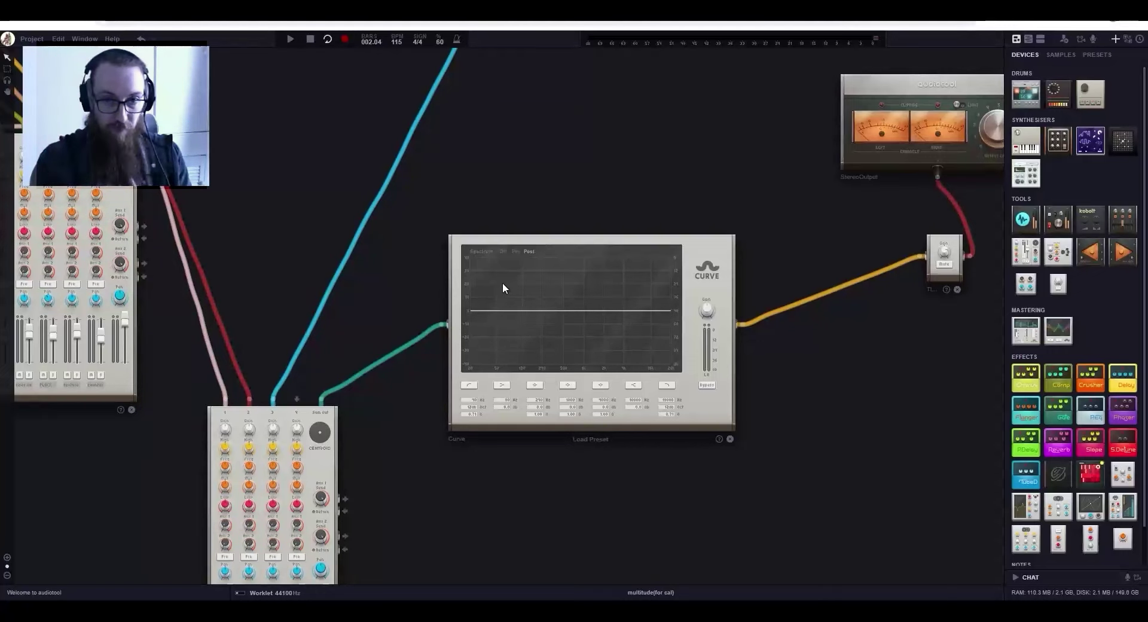
- Change the Pulverisateur's noise color and play the noise again to examine its spectrum on the Curve
left_click_drag(511, 113, 534, 390)
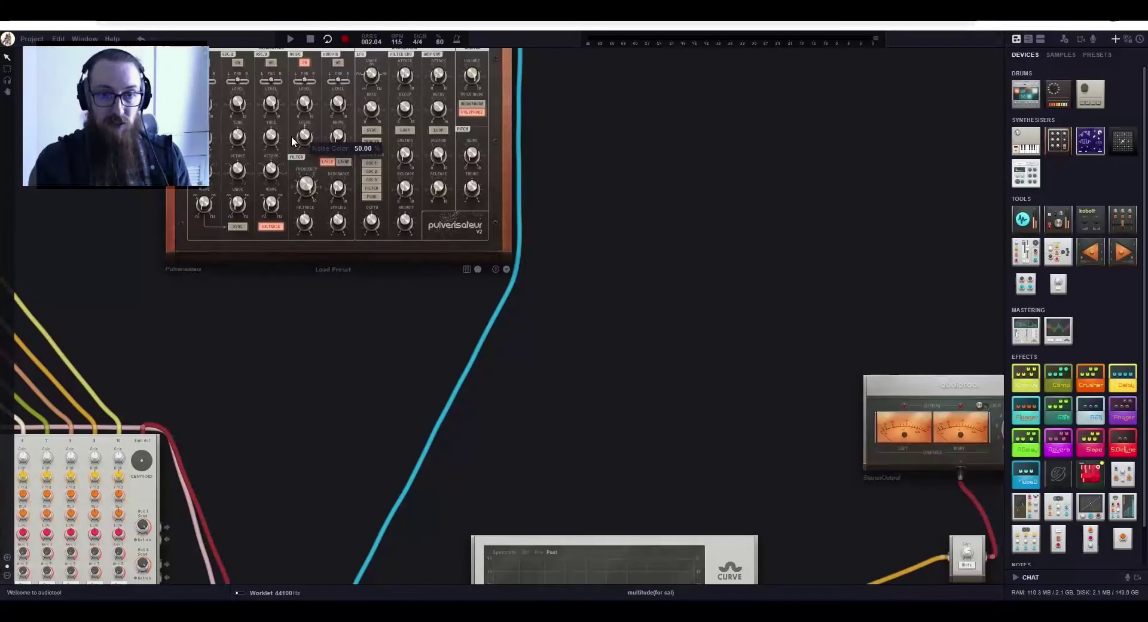
left_click_drag(646, 371, 558, 90)
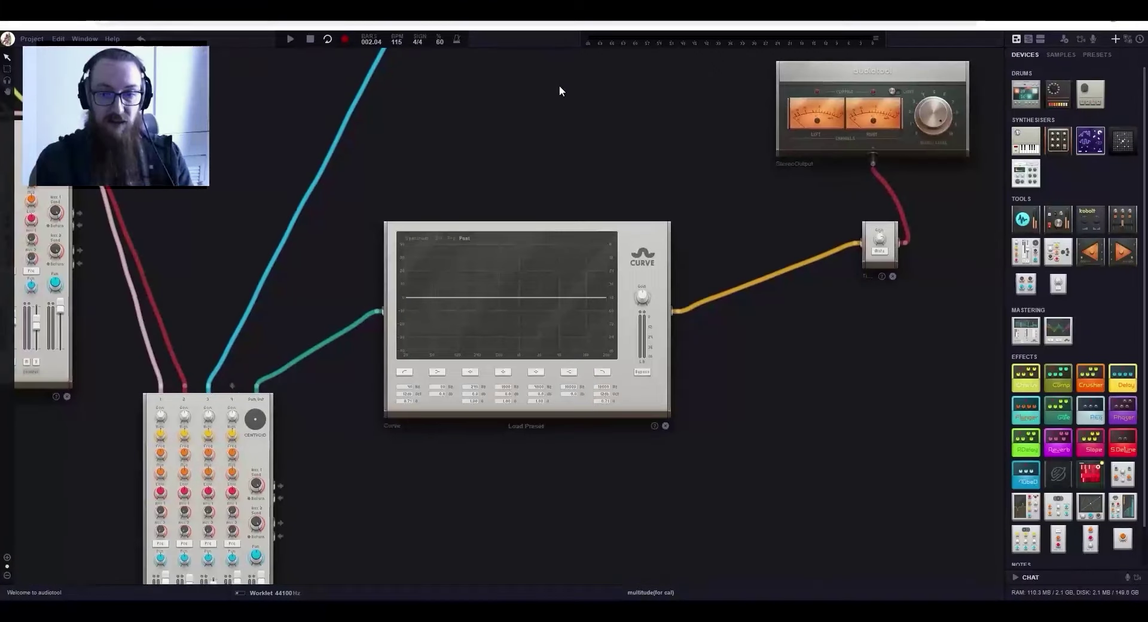
key("space")
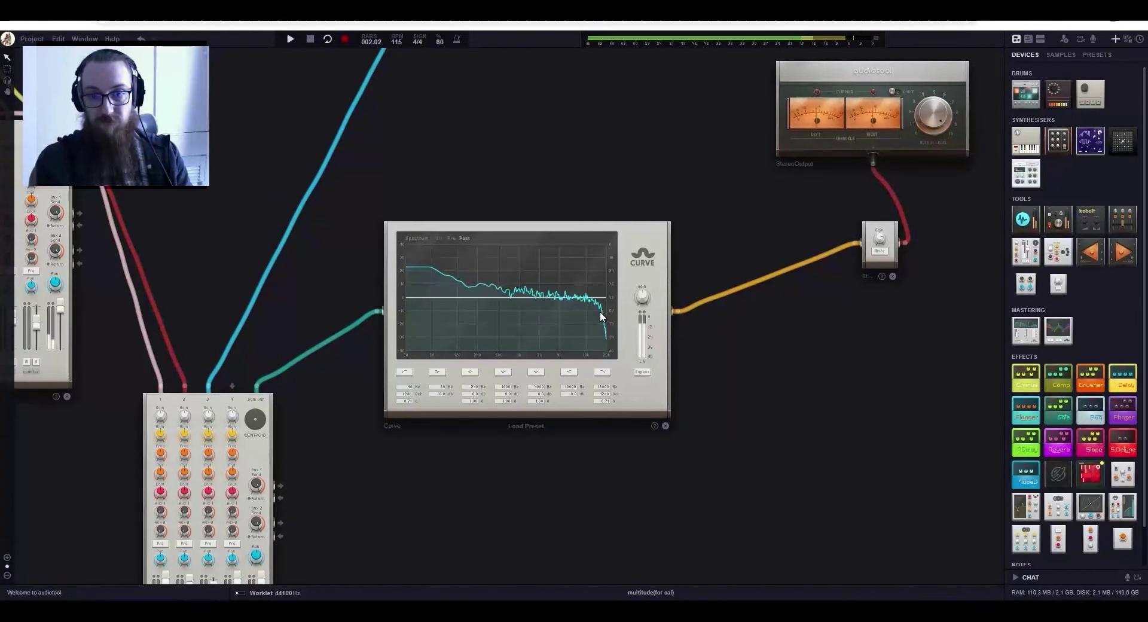
key("space")
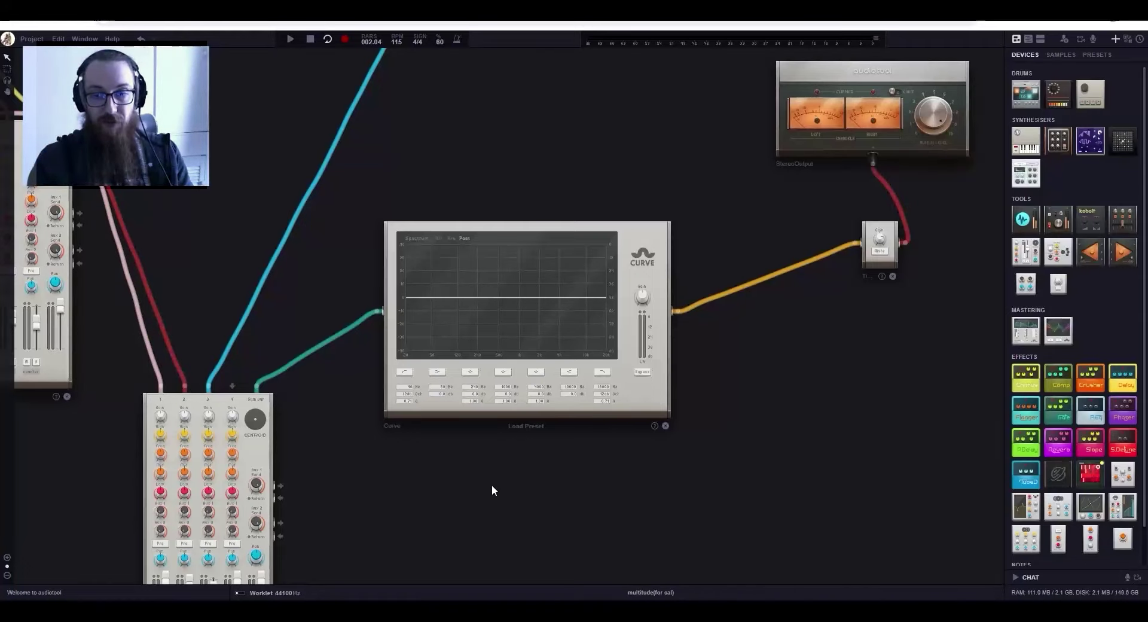
key("space")
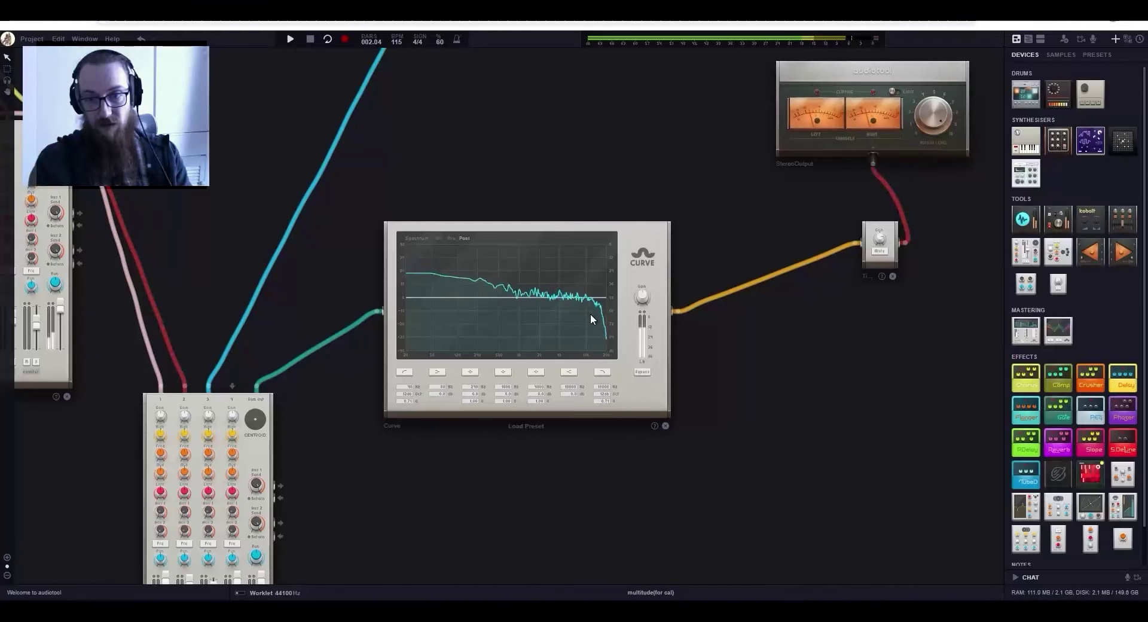
- Stop the noise playback and look over the mixers, the Curve equalizer and the Pulverisateur
key("space")
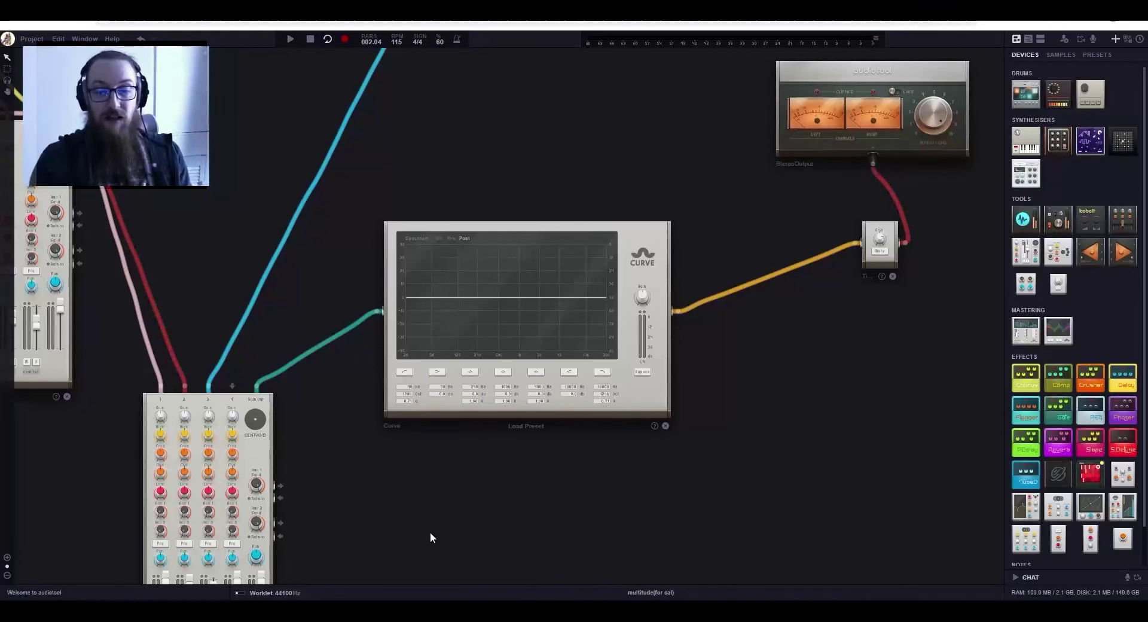
left_click_drag(429, 537, 598, 472)
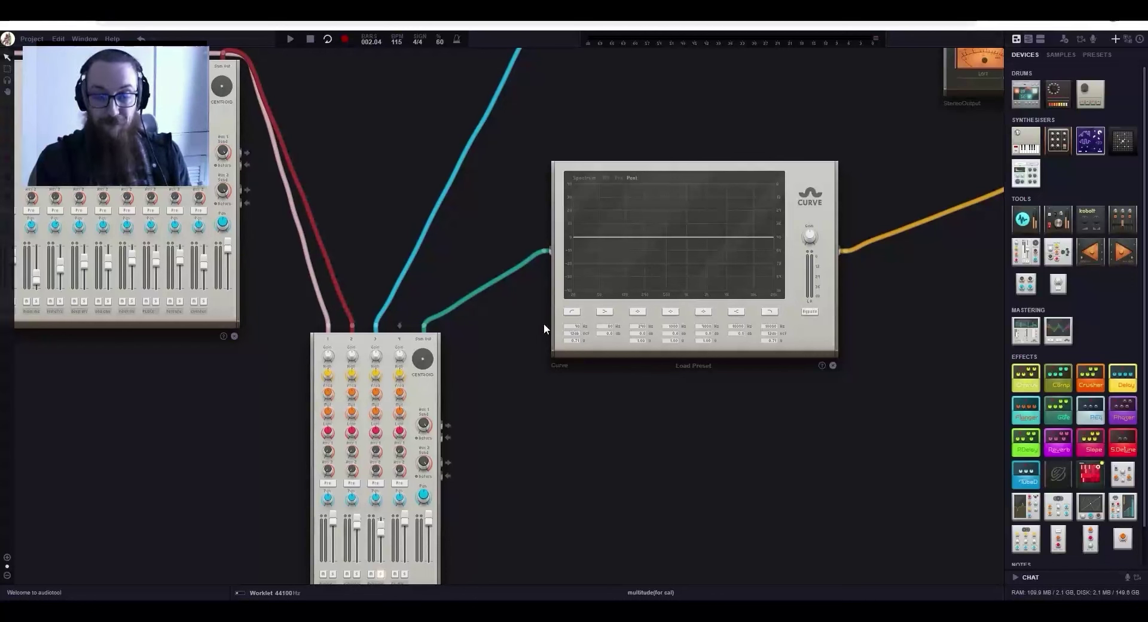
left_click_drag(573, 399, 698, 339)
scroll(711, 386, "down", 2)
left_click_drag(414, 392, 540, 442)
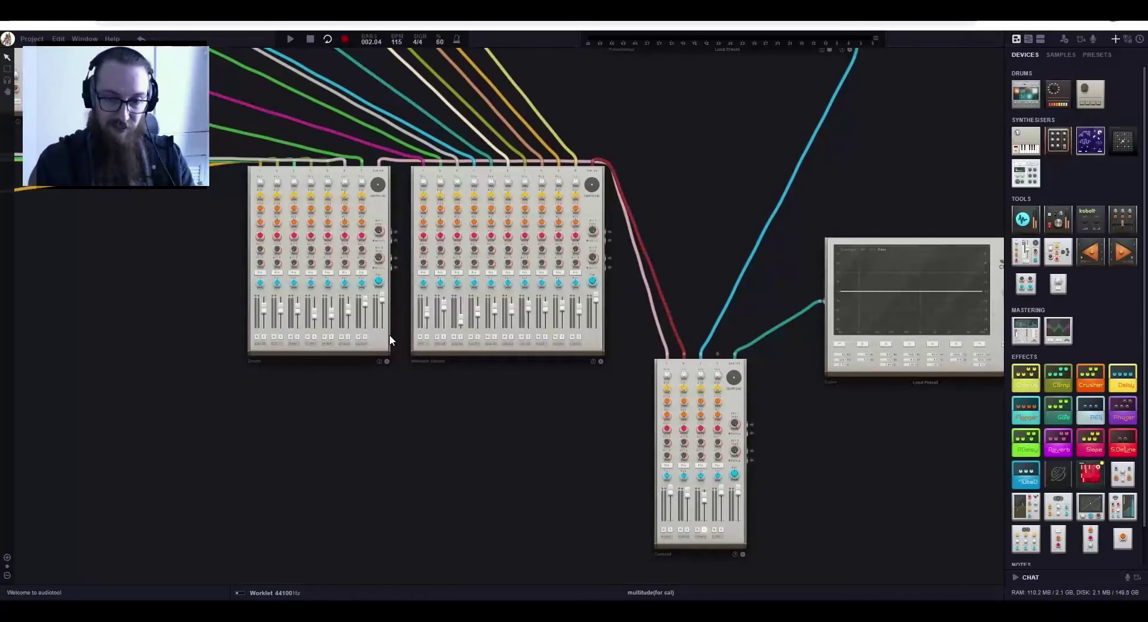
left_click_drag(450, 415, 278, 508)
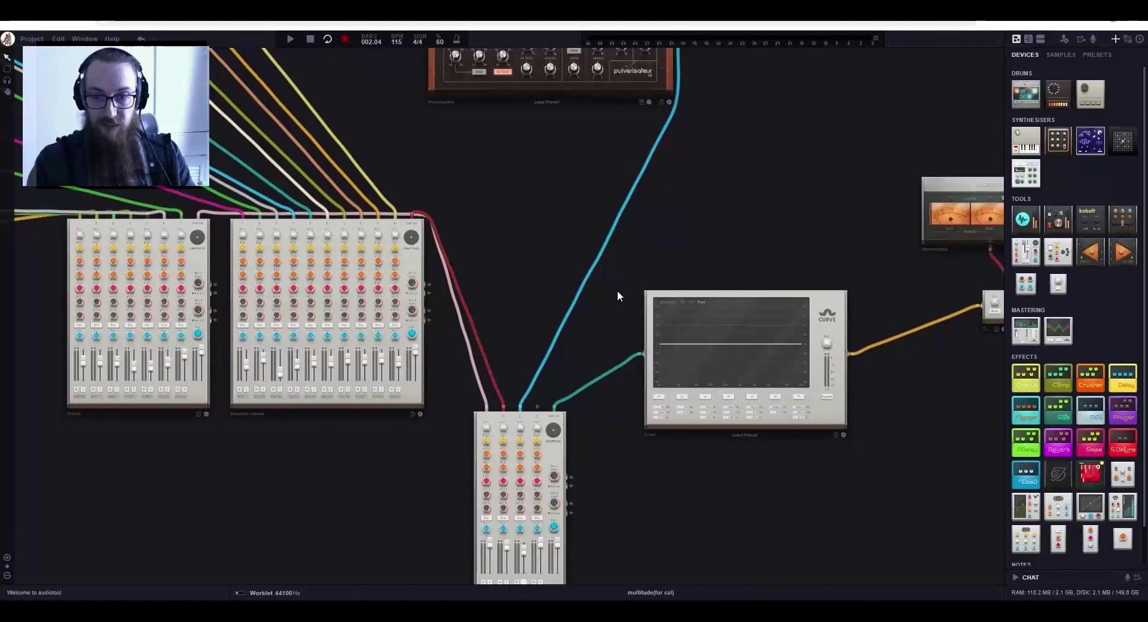
left_click_drag(539, 264, 520, 453)
left_click_drag(660, 171, 718, 259)
left_click_drag(549, 458, 521, 326)
- Set the timeline's loop range to the single section that begins with the counter guitar's purple audio clip
left_click(559, 583)
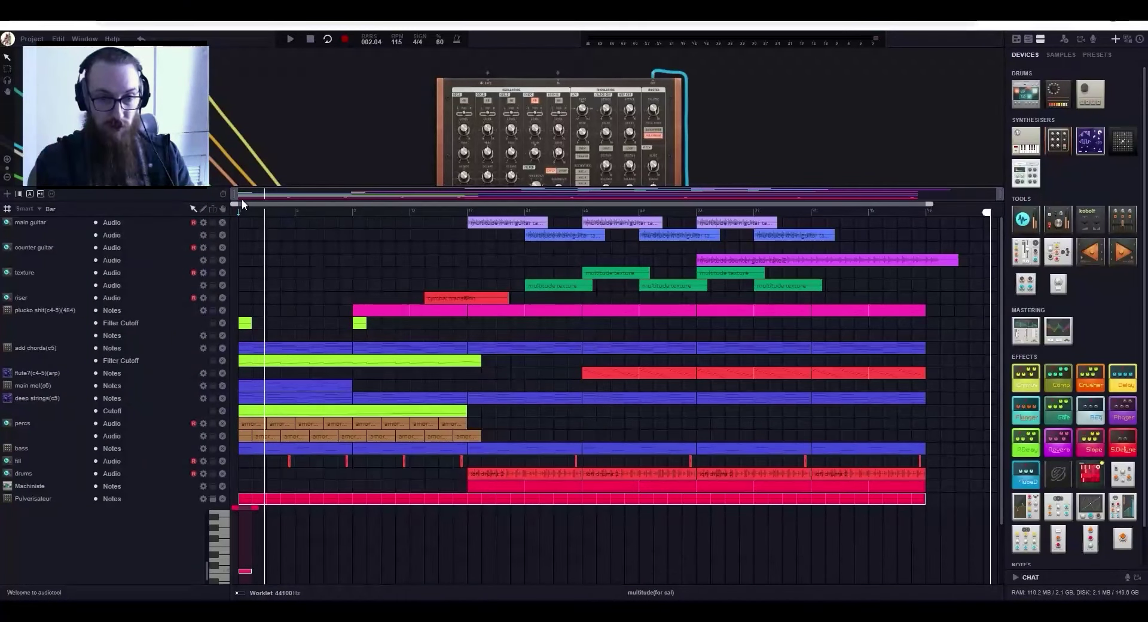
mouse_move(236, 198)
left_mouse_down()
mouse_move(418, 210)
mouse_move(235, 203)
left_mouse_up()
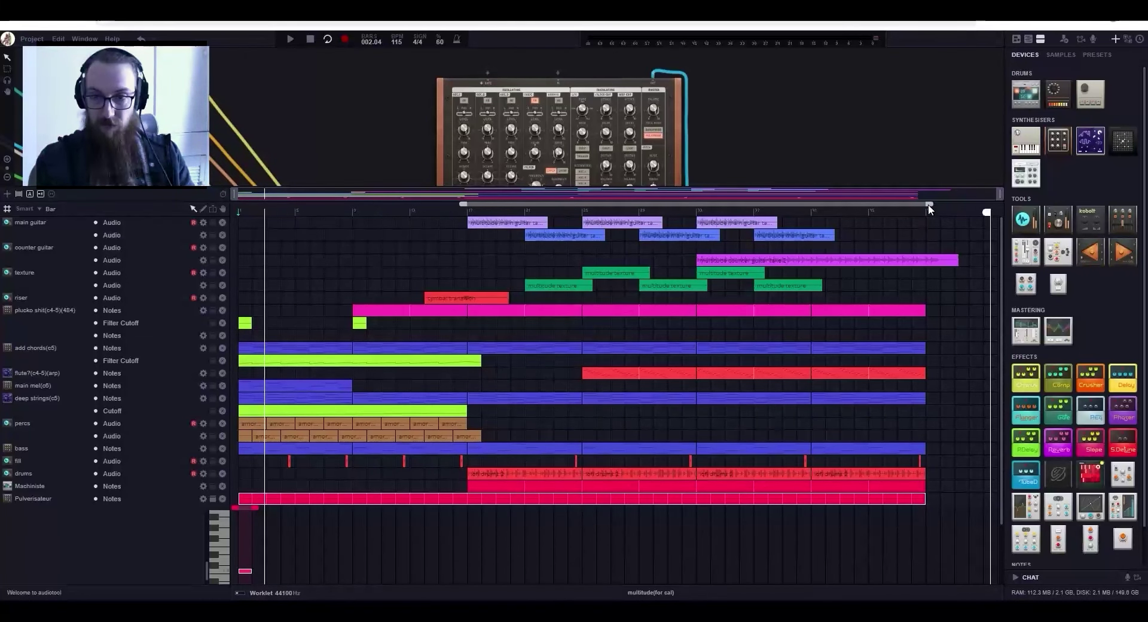
left_click_drag(928, 204, 806, 210)
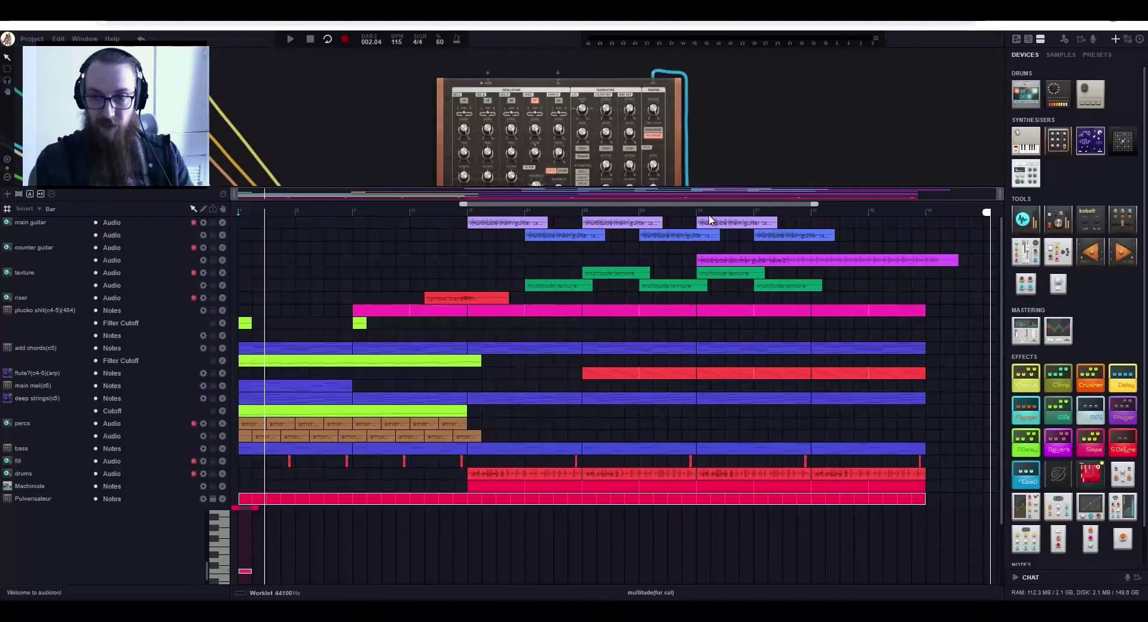
left_click_drag(464, 203, 713, 221)
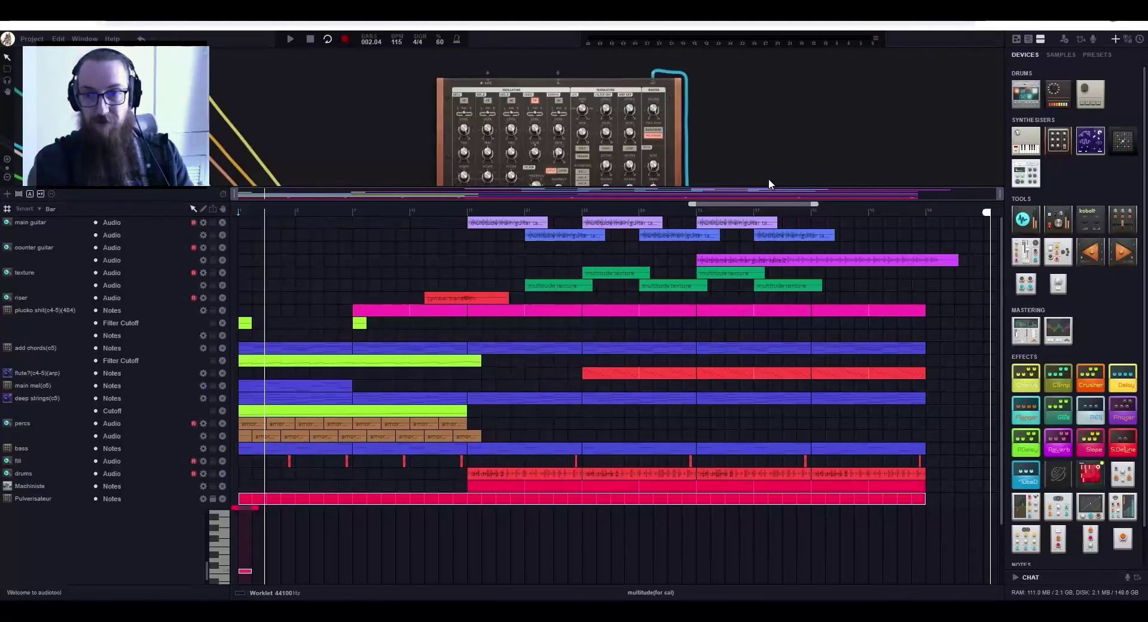
left_click(770, 202)
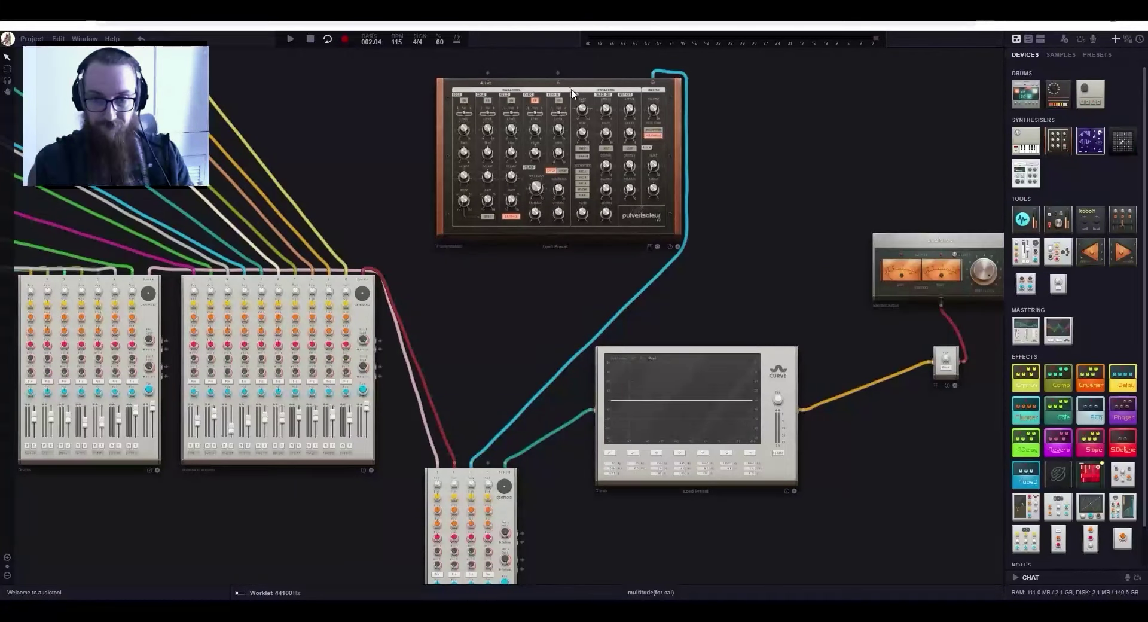
- Check the noise channel's fader level on the four-channel mixer
left_click_drag(537, 306, 607, 95)
scroll(547, 374, "up", 4)
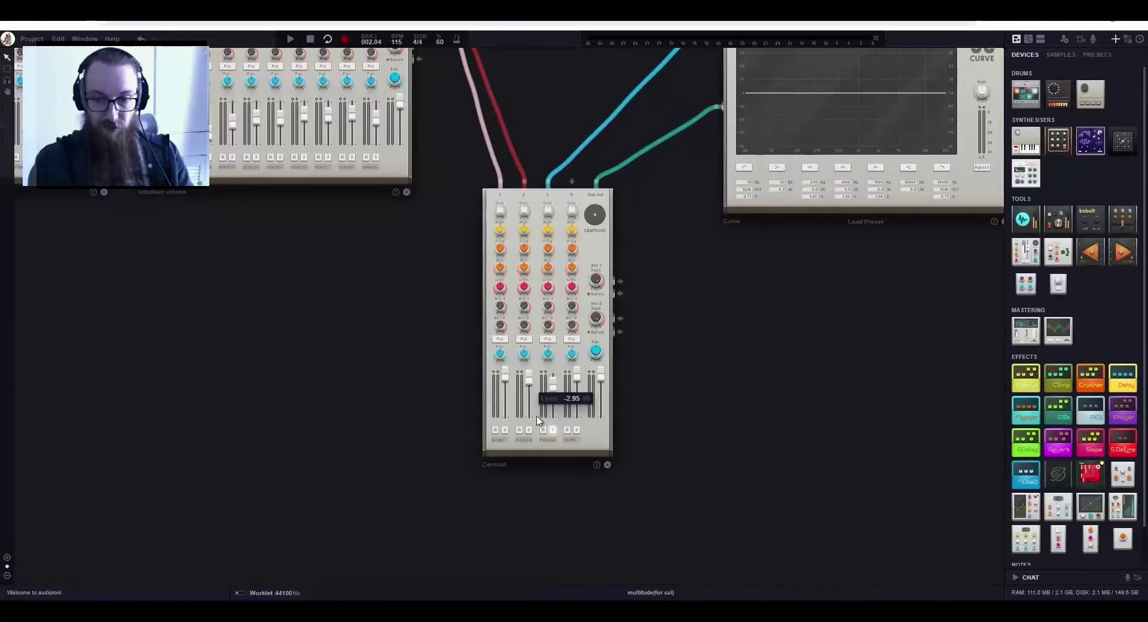
mouse_move(555, 381)
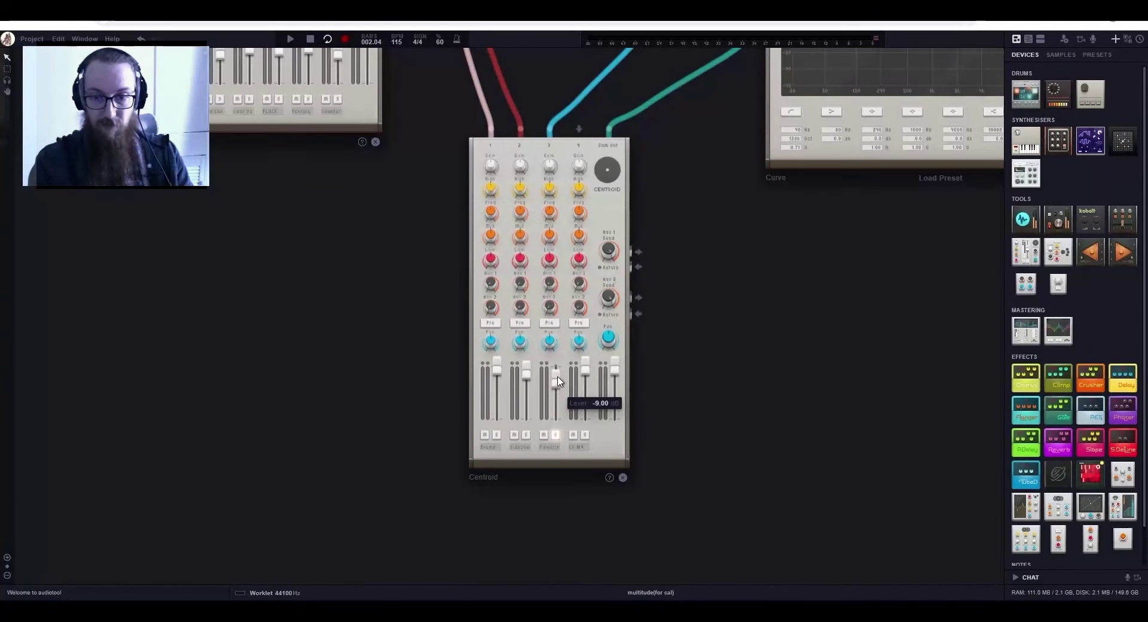
scroll(520, 420, "down", 5)
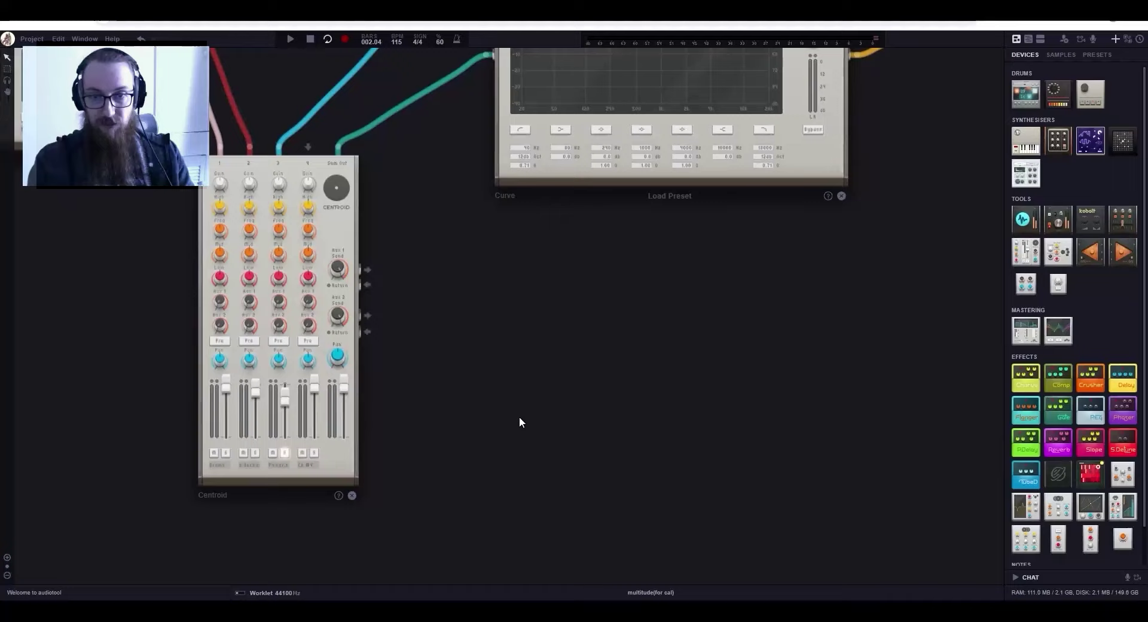
left_click_drag(595, 422, 656, 455)
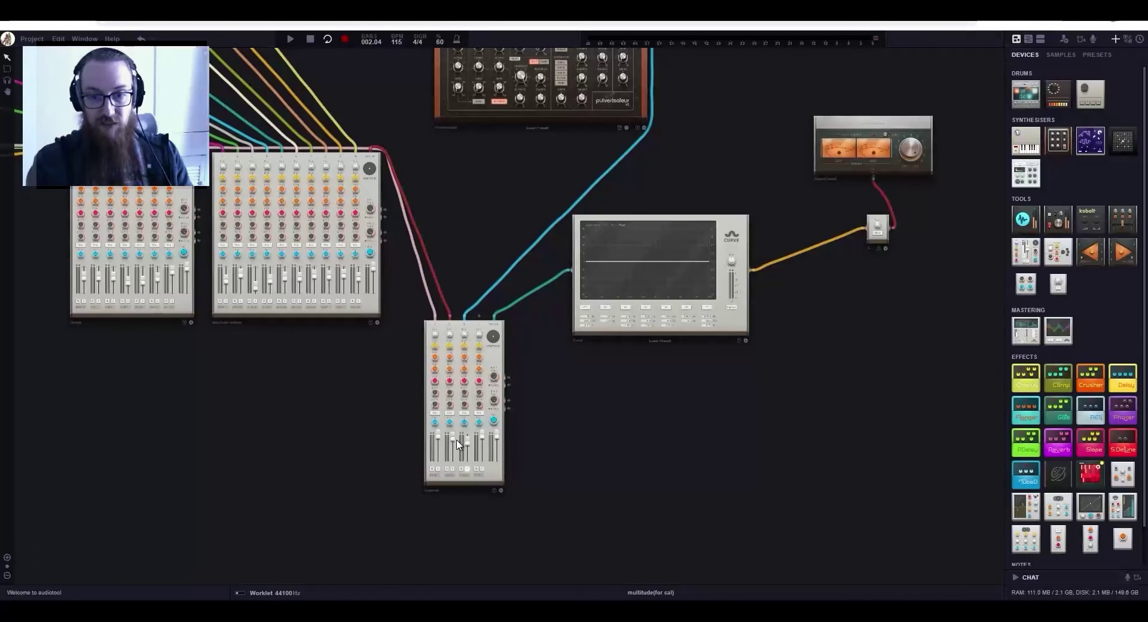
mouse_move(469, 448)
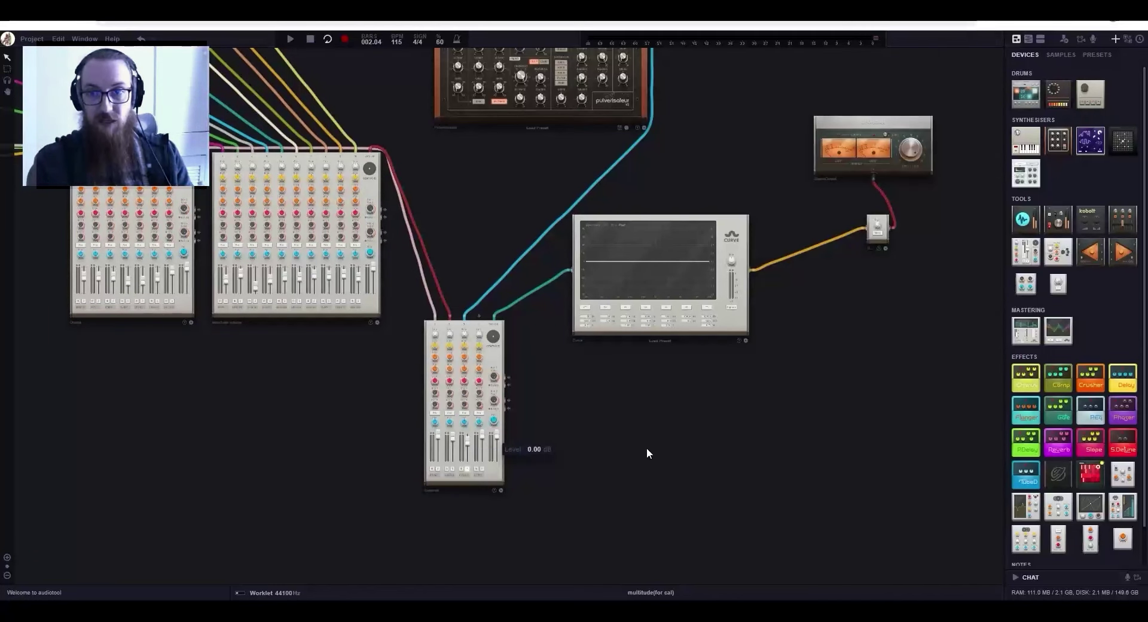
scroll(649, 456, "up", 1)
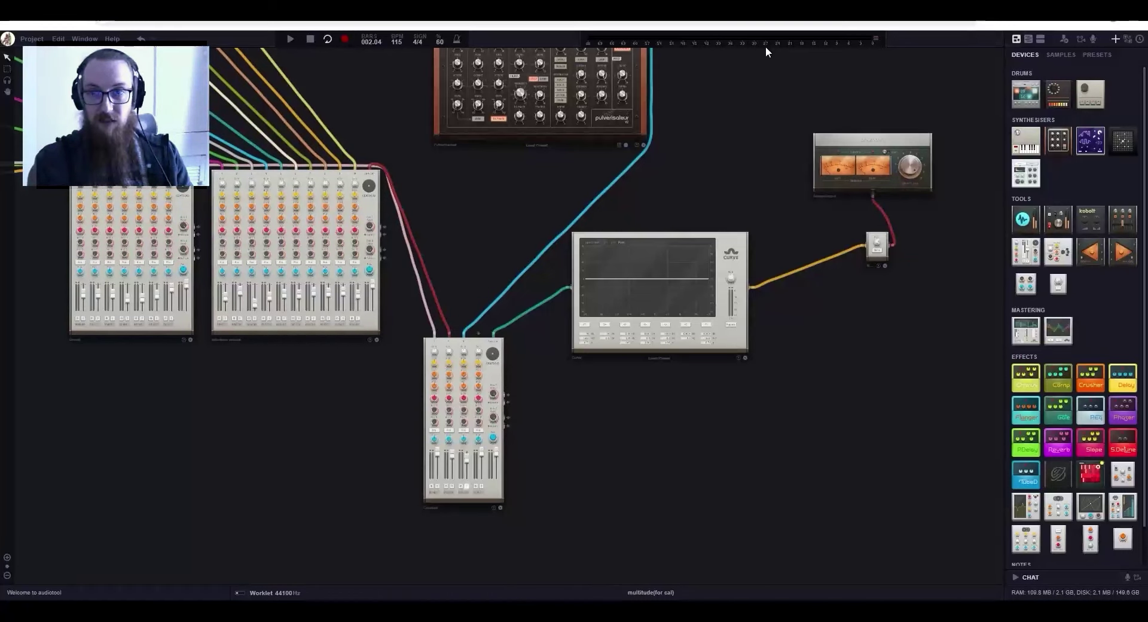
- Play the soloed noise briefly to check its level on the master meter, then stop playback
key("space")
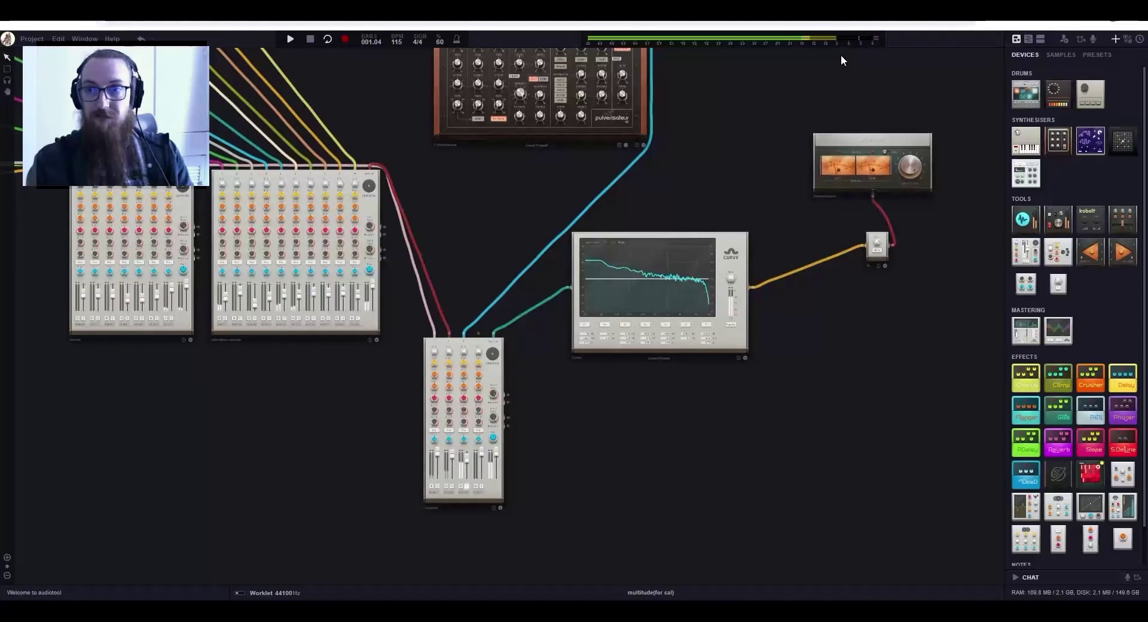
key("space")
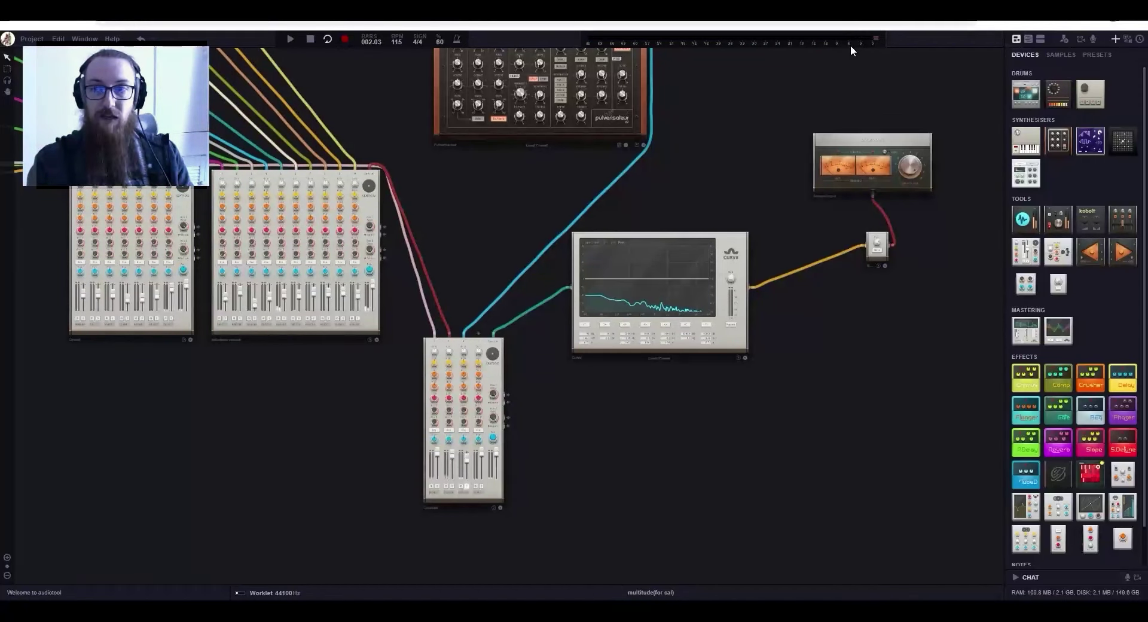
scroll(874, 245, "up", 3)
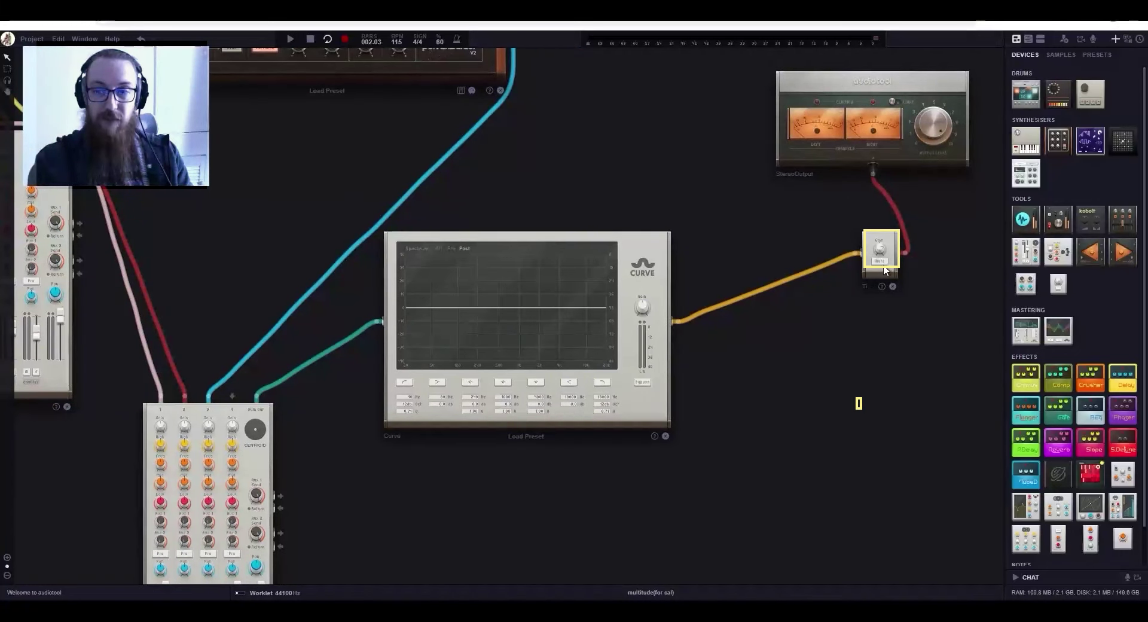
scroll(885, 270, "down", 2)
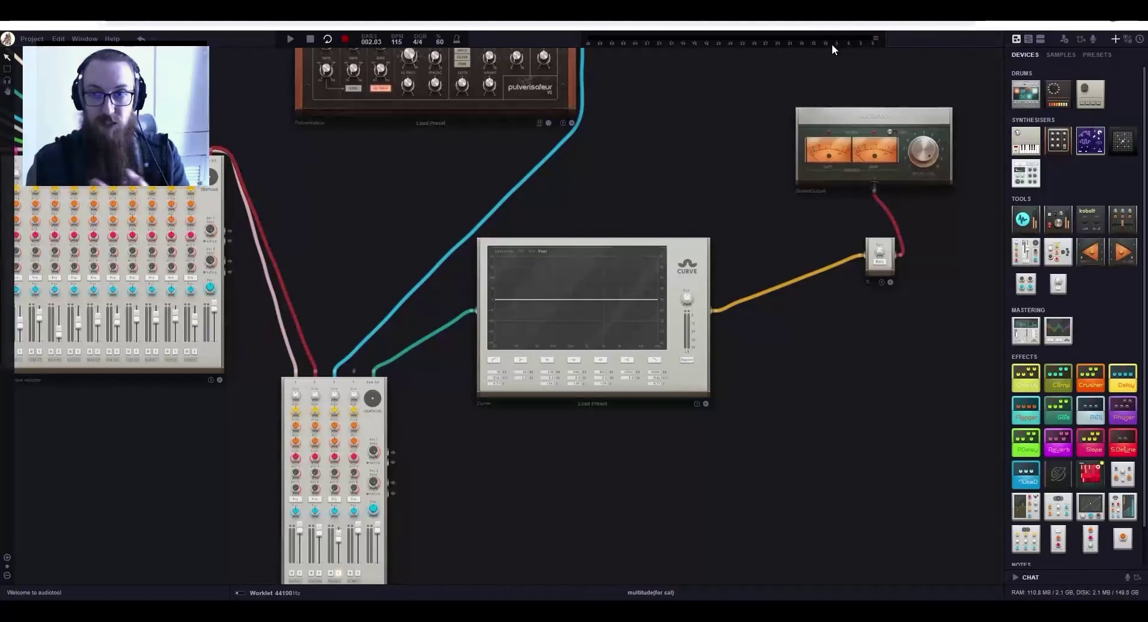
- Turn off the noise channel's solo on the four-channel mixer
left_click_drag(378, 244, 571, 218)
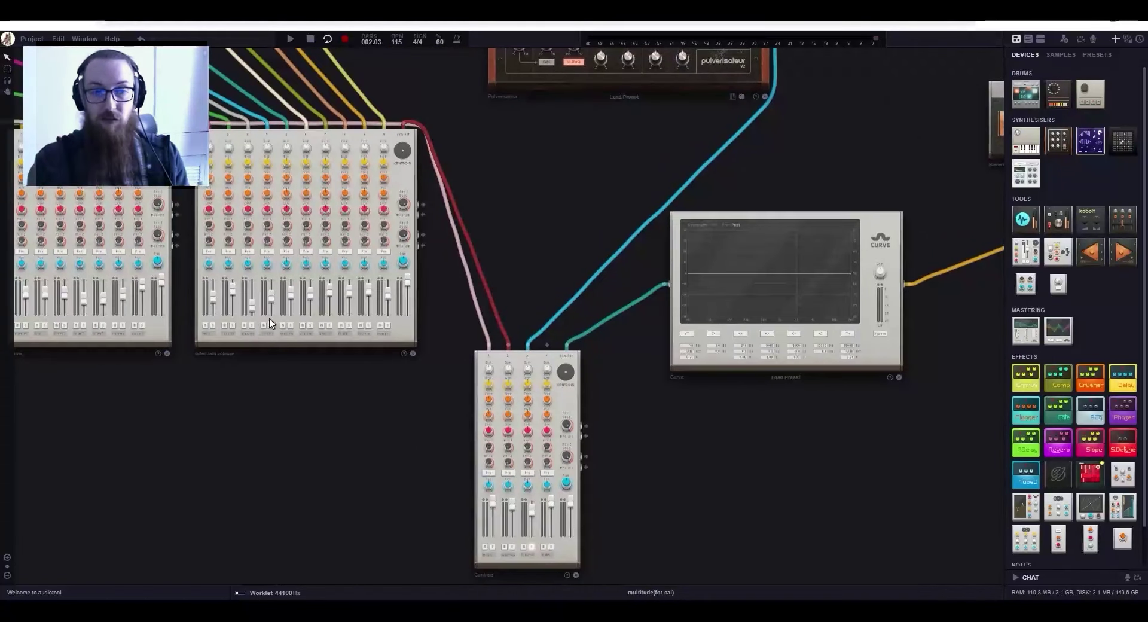
left_click_drag(333, 402, 476, 428)
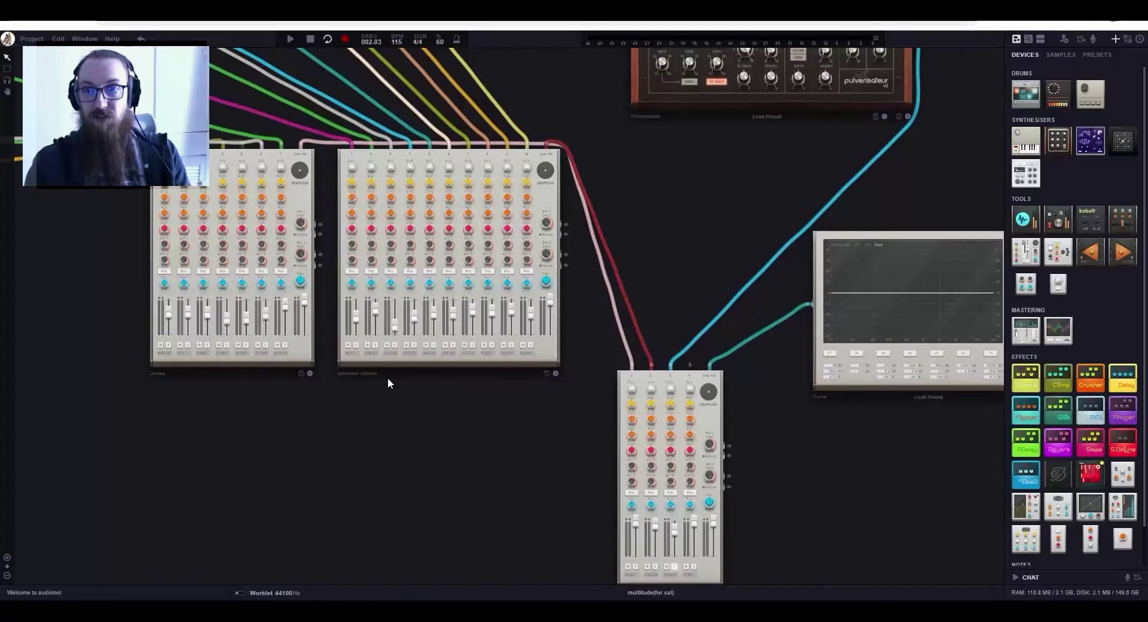
left_click_drag(429, 432, 553, 418)
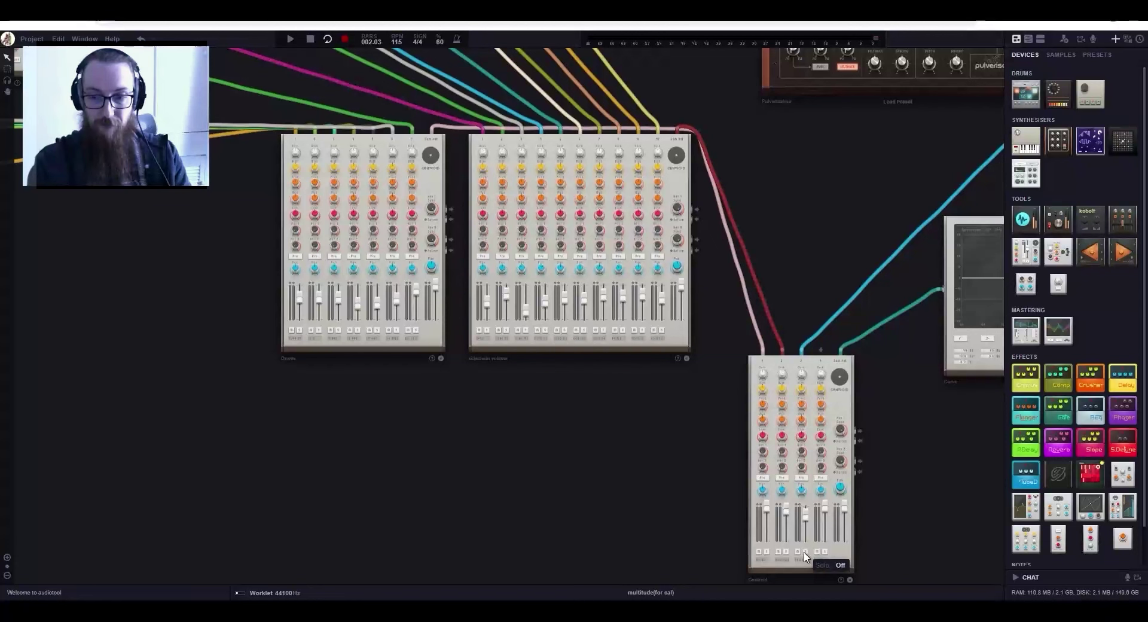
- Pull all seven channel faders of the Drums mixer down to their minimum
left_click_drag(587, 427, 664, 501)
scroll(401, 387, "up", 3)
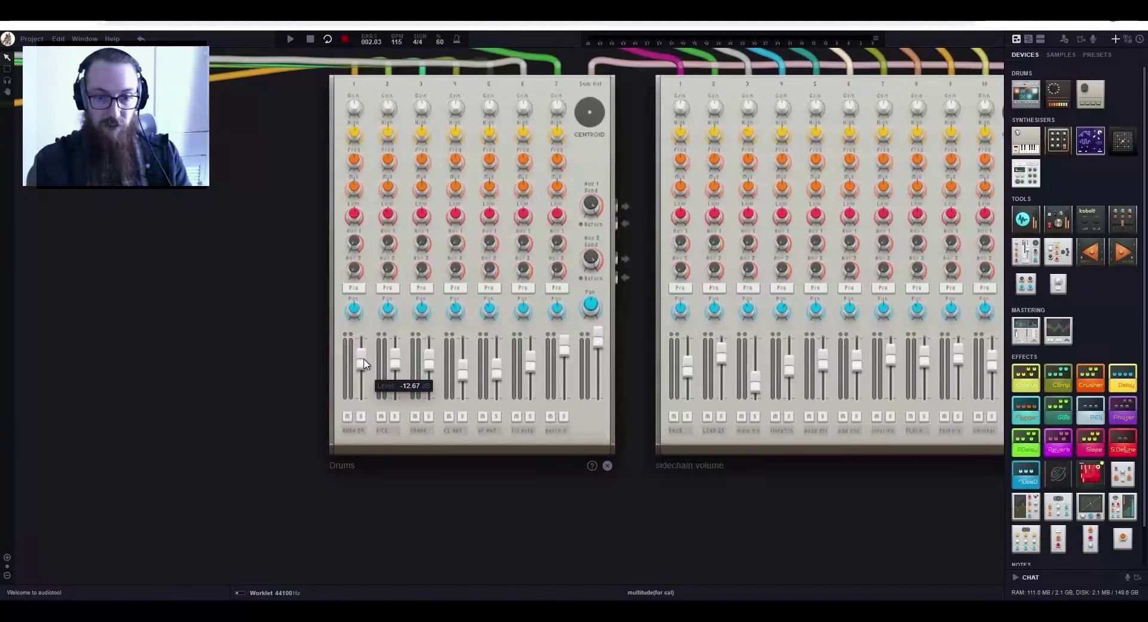
left_click_drag(362, 359, 395, 397)
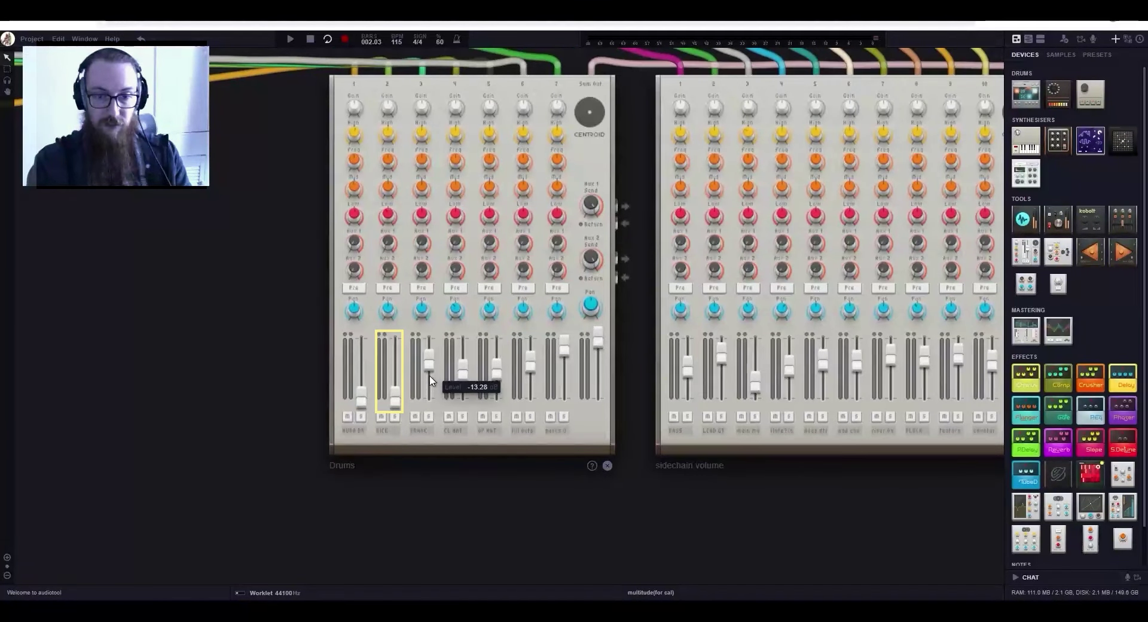
left_click_drag(429, 361, 463, 397)
left_click_drag(496, 365, 530, 398)
left_click_drag(564, 345, 563, 397)
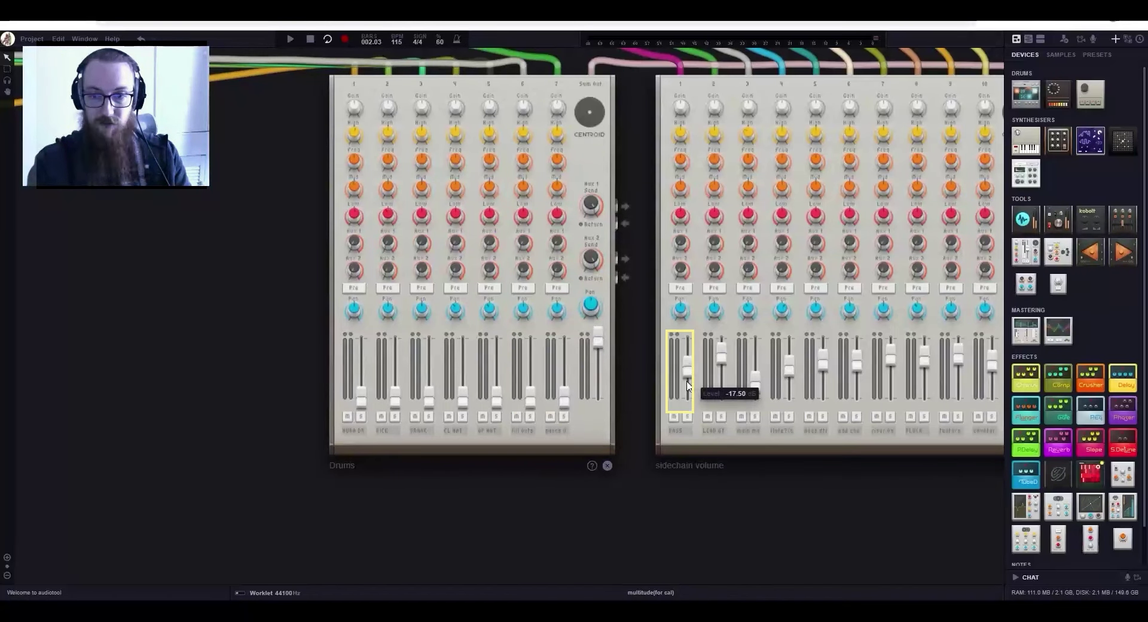
- Pull all ten channel faders of the sidechain volume mixer down to their minimum
left_click_drag(687, 383, 688, 417)
left_click_drag(721, 359, 722, 414)
left_click_drag(753, 358, 789, 443)
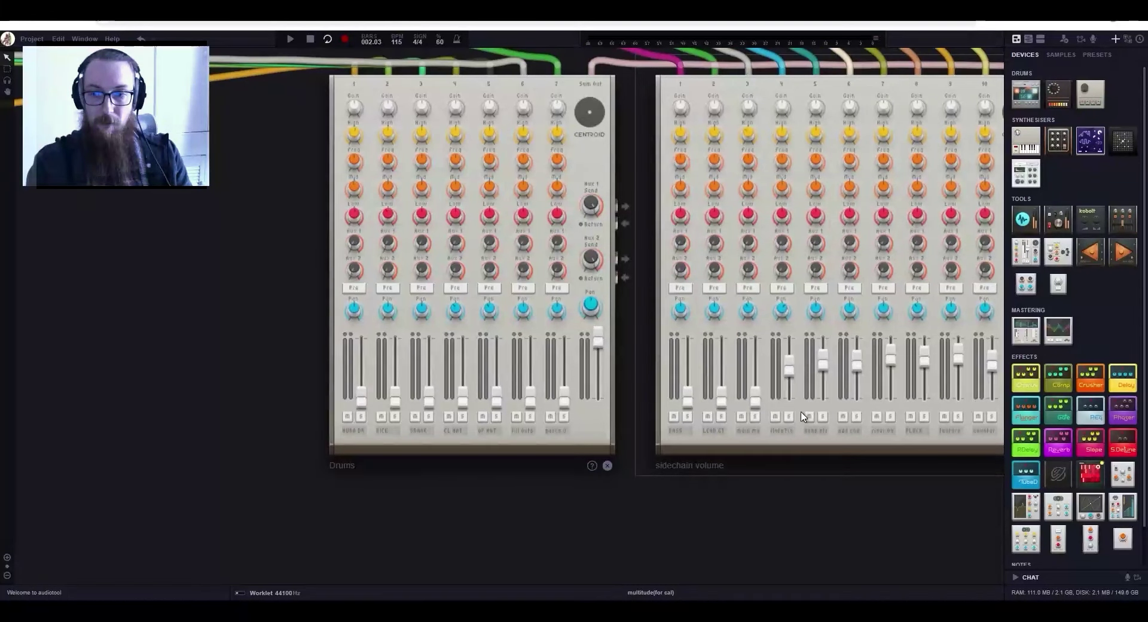
left_click_drag(789, 367, 789, 402)
left_click_drag(823, 360, 822, 402)
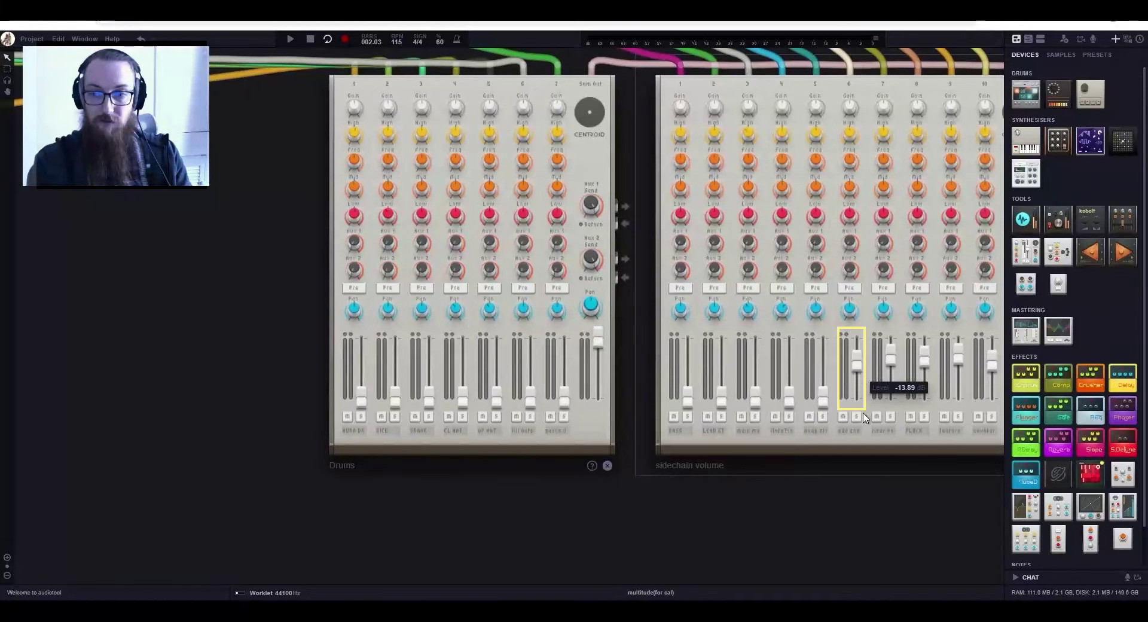
left_click_drag(857, 362, 857, 407)
left_click_drag(888, 515, 628, 511)
left_click_drag(632, 355, 664, 399)
left_click_drag(698, 350, 698, 399)
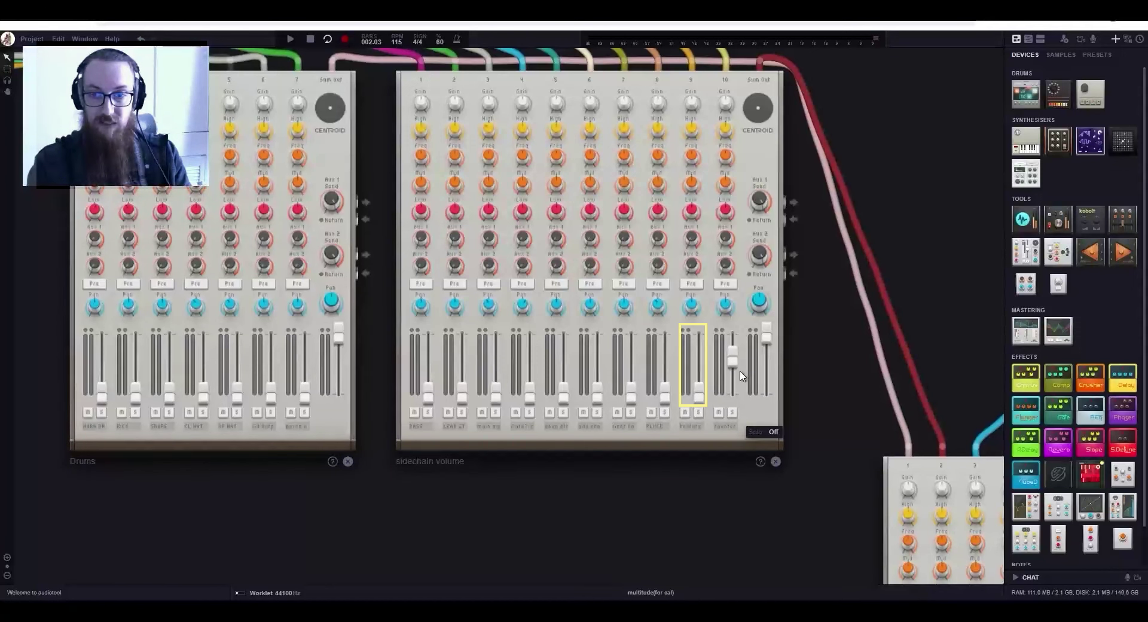
left_click_drag(733, 357, 732, 407)
- Look over the mixers with their lowered faders and the overall device layout
scroll(720, 529, "down", 2)
left_click_drag(719, 532, 505, 231)
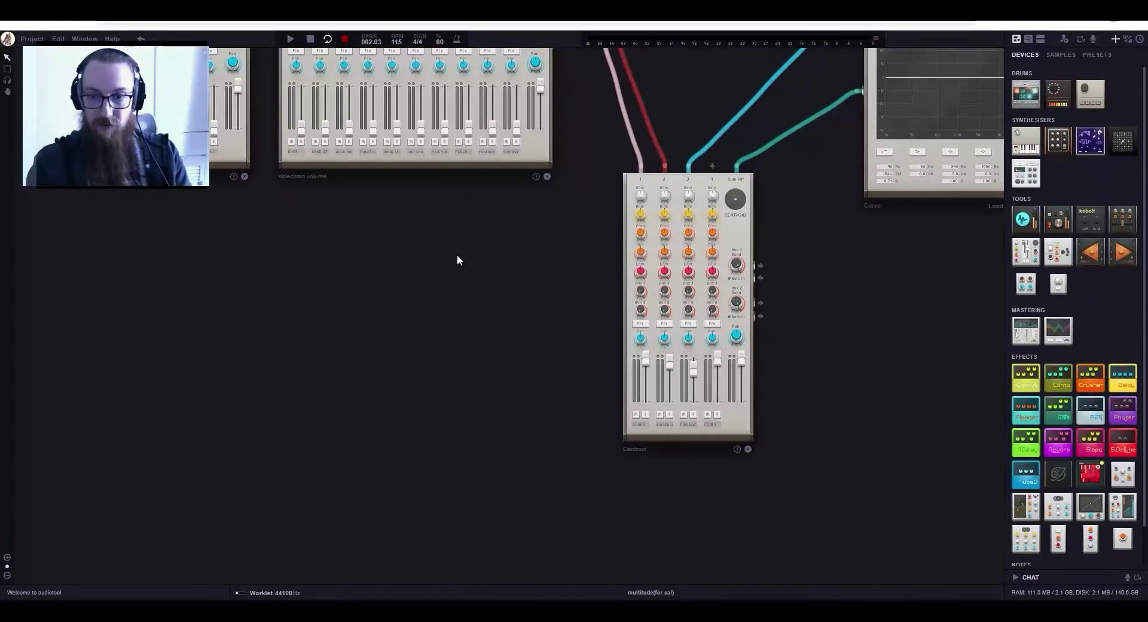
left_click_drag(456, 260, 684, 529)
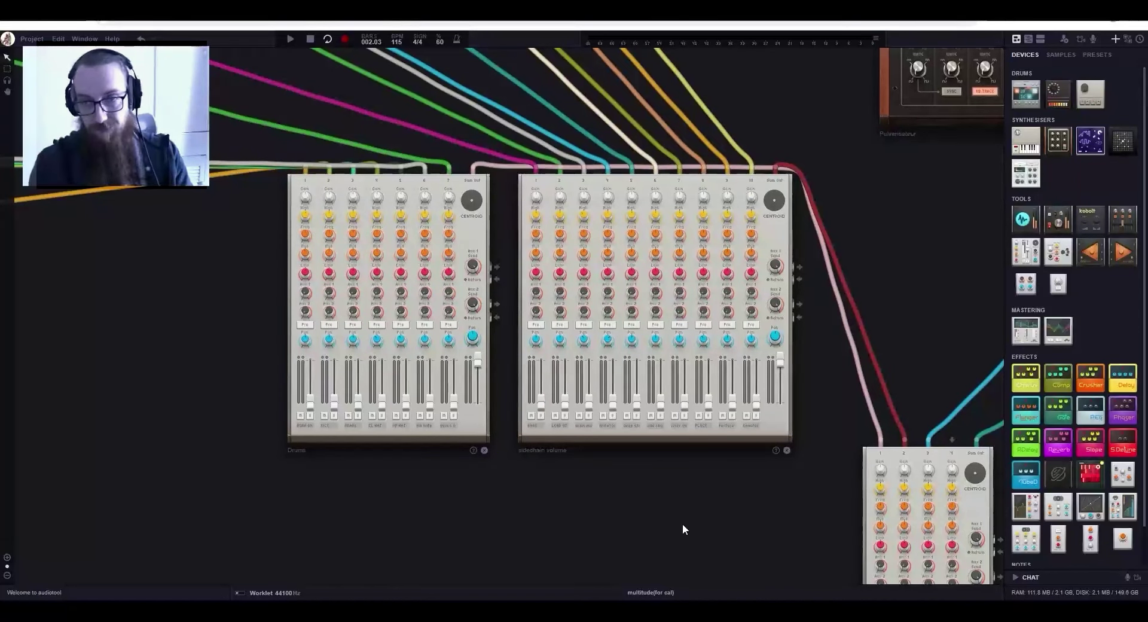
scroll(682, 522, "down", 1)
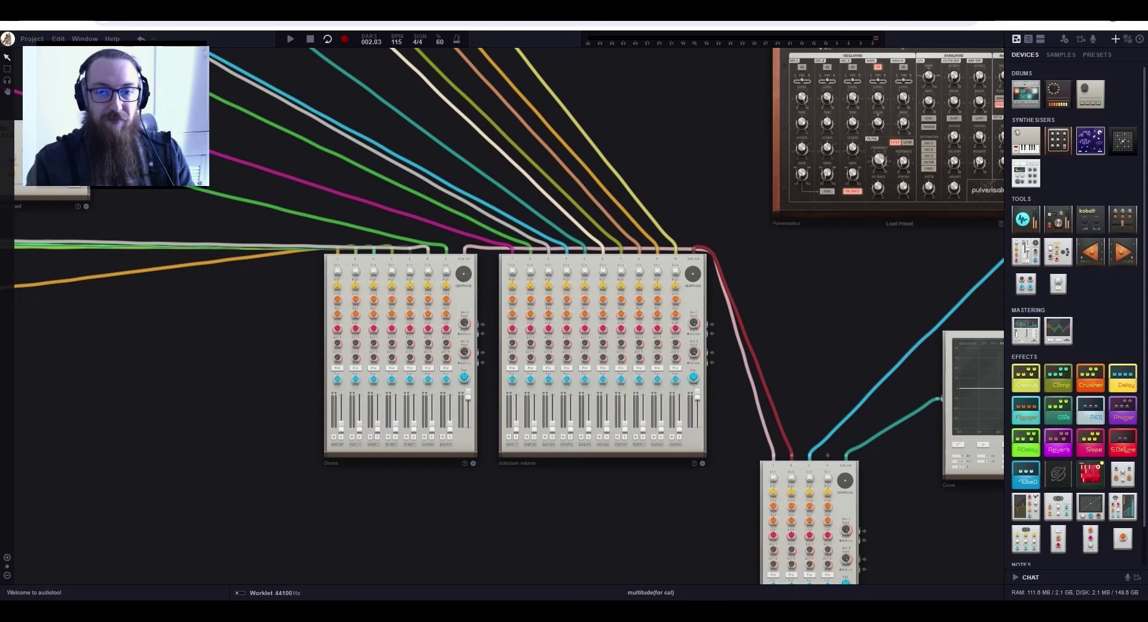
scroll(339, 449, "down", 3)
left_click_drag(352, 451, 729, 517)
scroll(625, 498, "down", 1)
left_click_drag(624, 498, 341, 425)
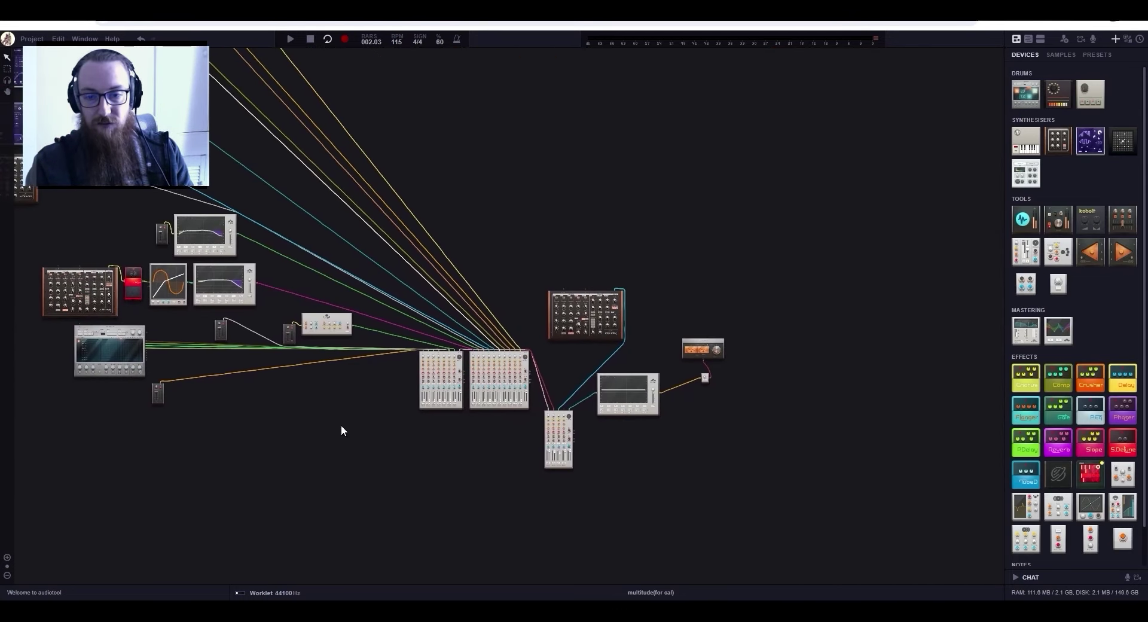
- Rename the ten-channel sidechain volume mixer as Instruments
scroll(341, 430, "up", 5)
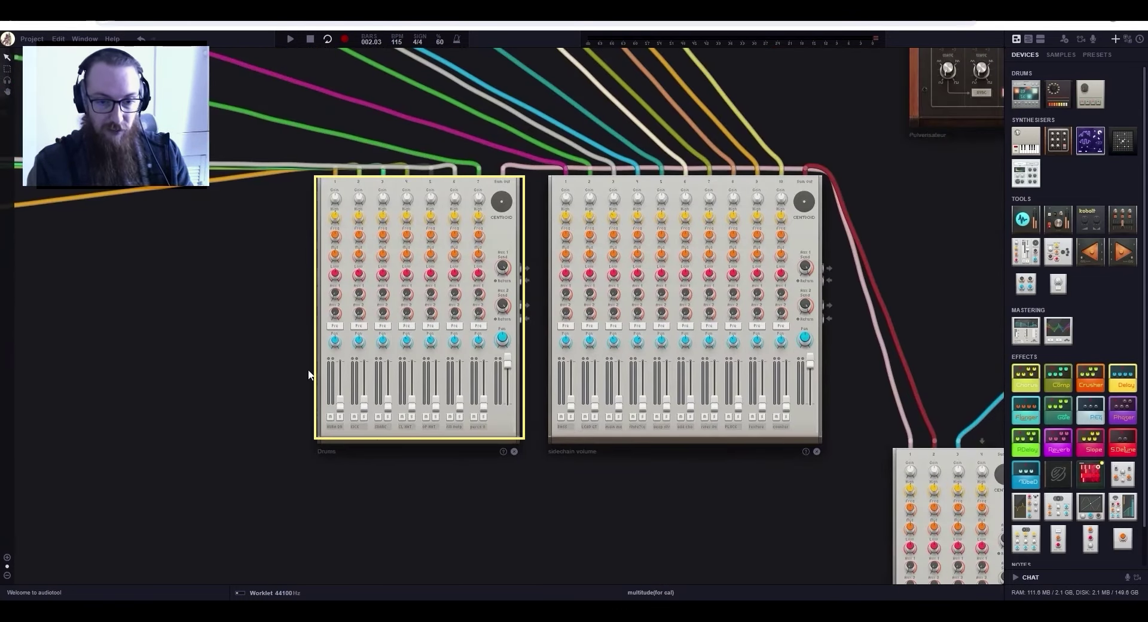
left_click(592, 436)
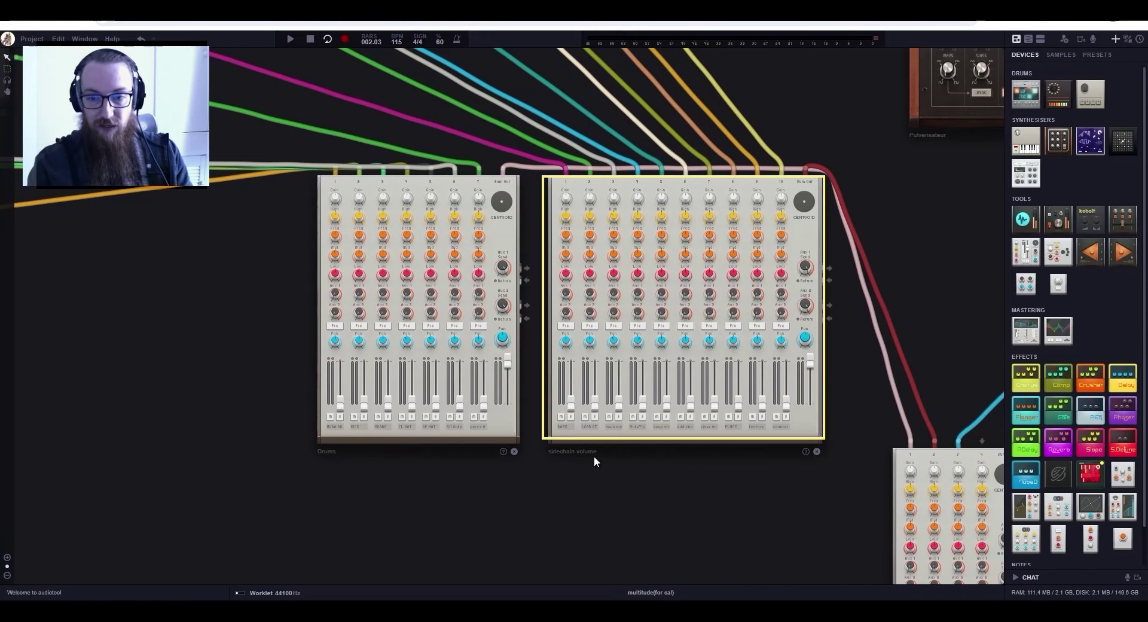
double_click(588, 451)
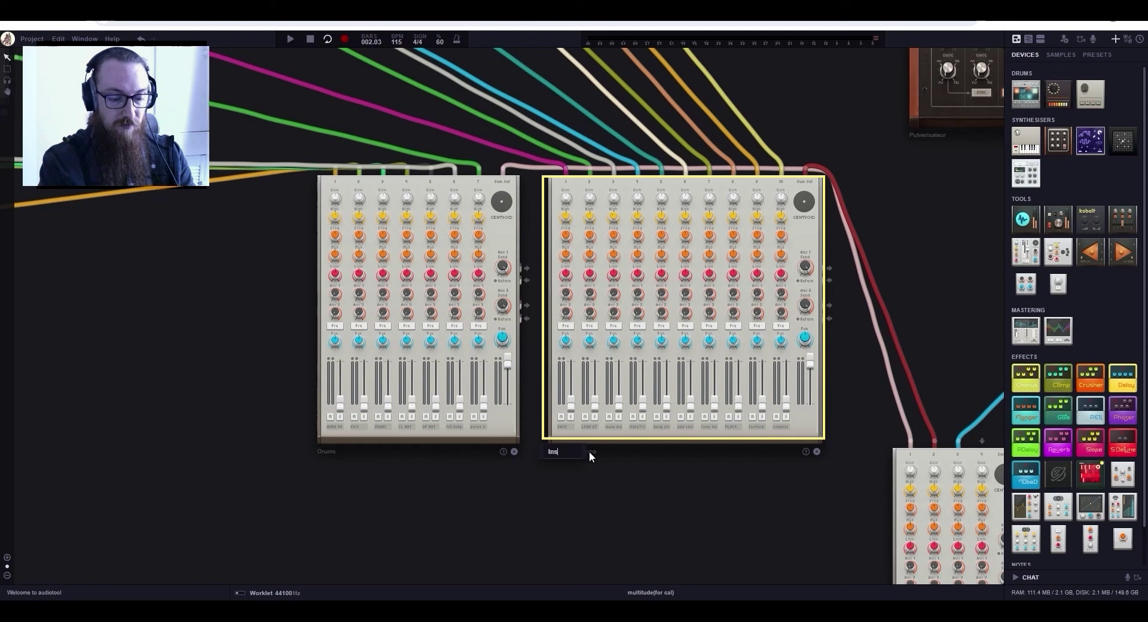
key("Return")
scroll(385, 494, "down", 3)
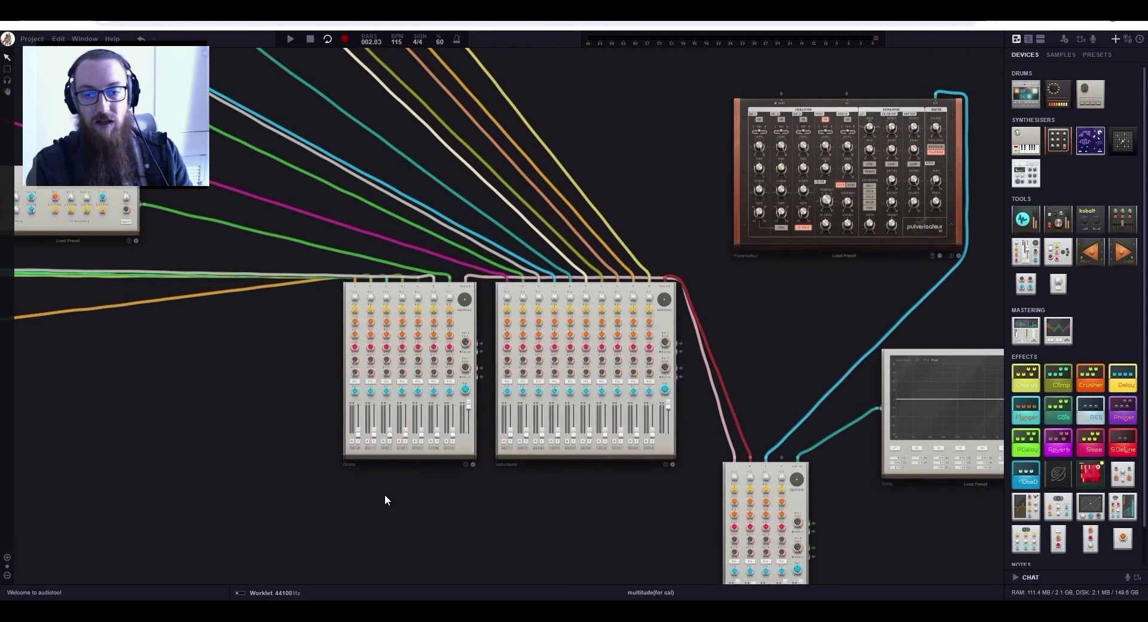
- Give a new name to the four-channel mixer that collects the Drums and Instruments outputs
left_click_drag(385, 494, 489, 472)
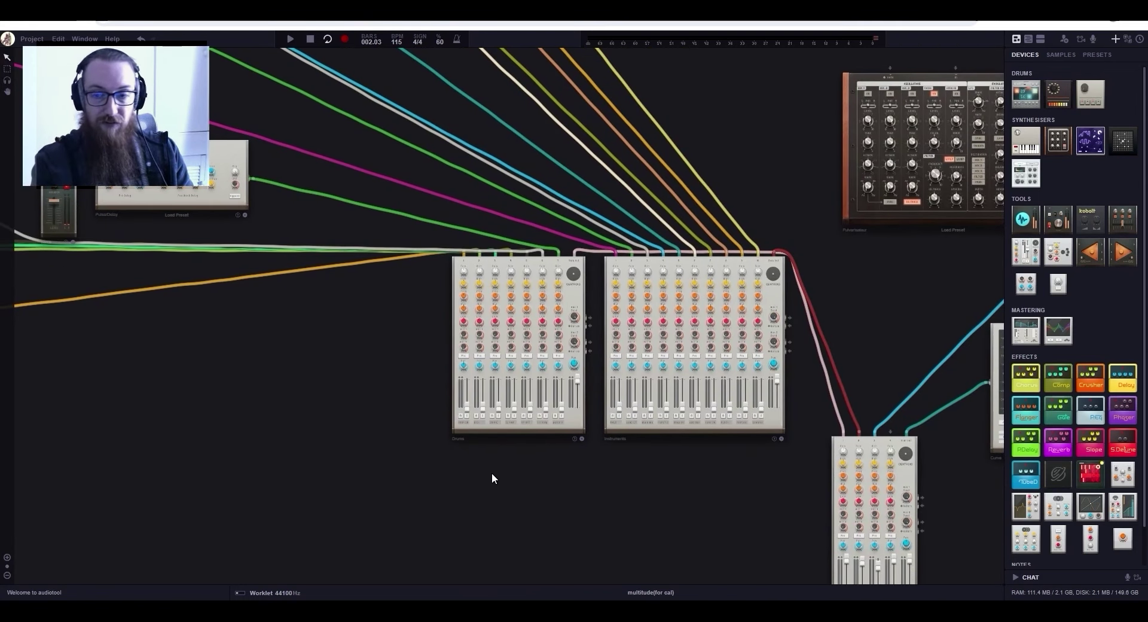
left_click_drag(610, 508, 292, 377)
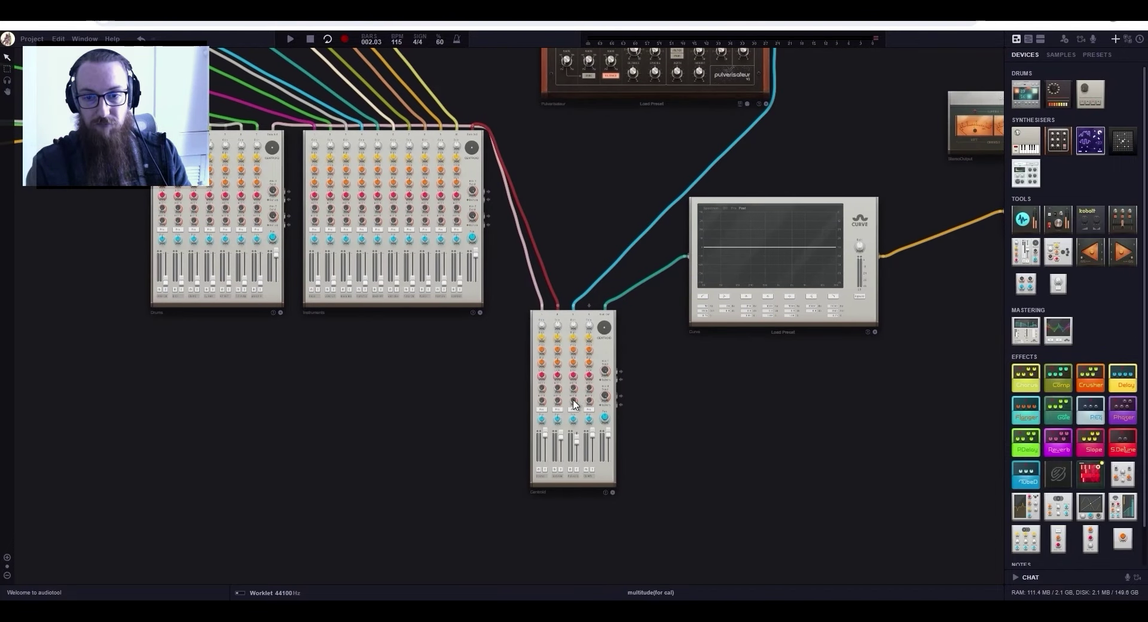
scroll(584, 411, "up", 4)
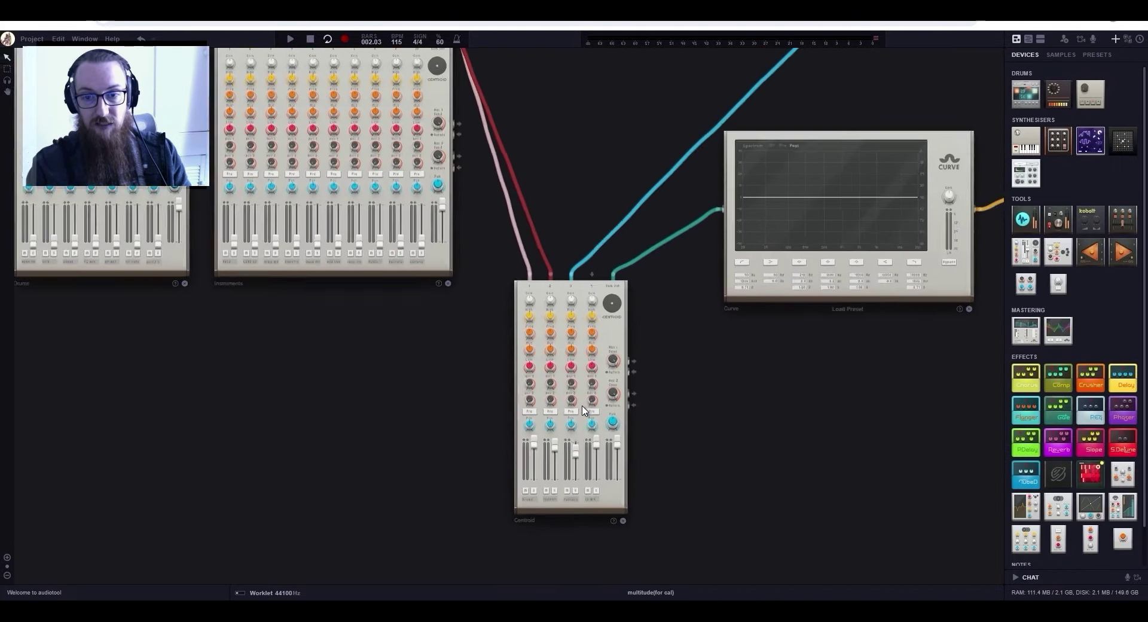
left_click(584, 411)
scroll(584, 410, "down", 2)
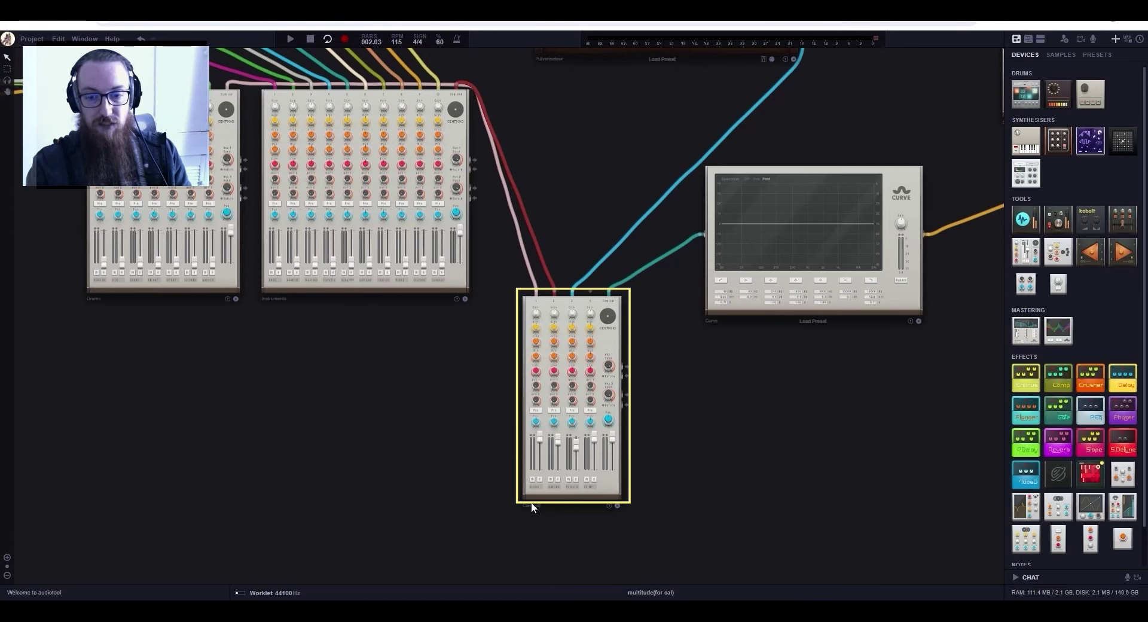
type("s")
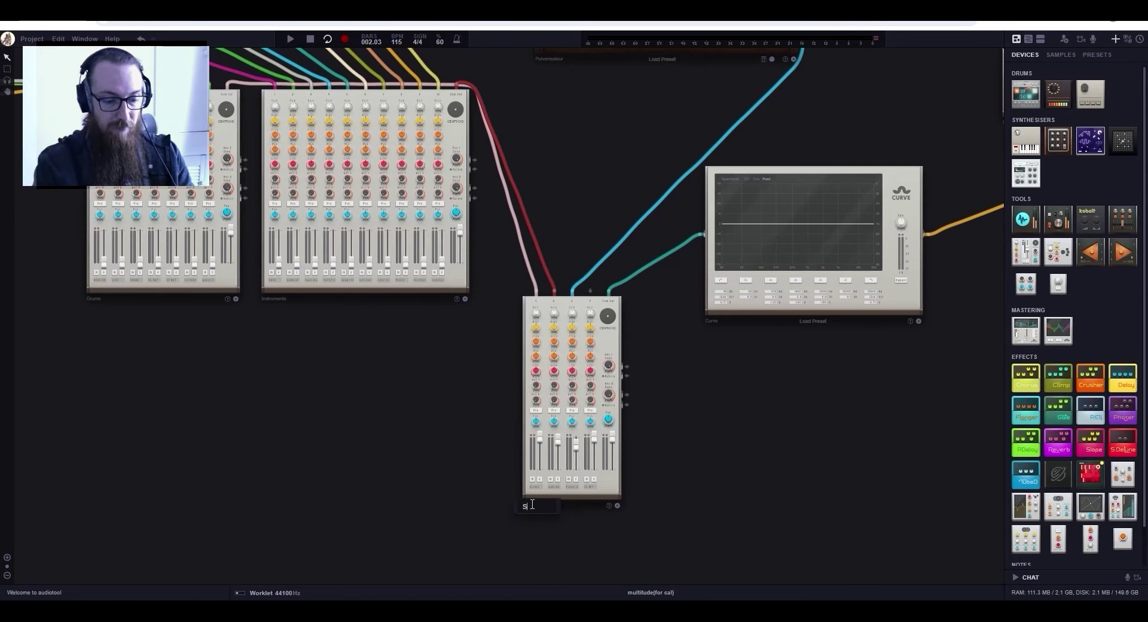
key("Return")
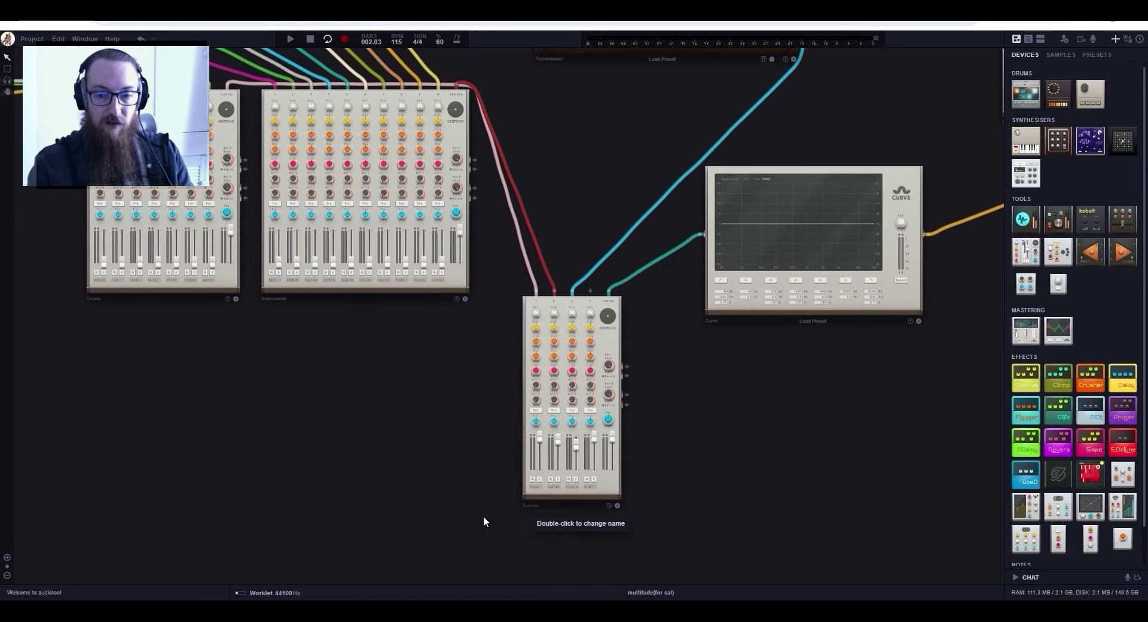
- Examine the audio sources and the Pulsar Delay that feed the Drums mixer, following their cables
left_click_drag(311, 448, 701, 596)
scroll(676, 559, "down", 2)
left_click_drag(513, 479, 759, 513)
scroll(662, 493, "down", 2)
left_click_drag(526, 487, 708, 423)
scroll(395, 395, "up", 2)
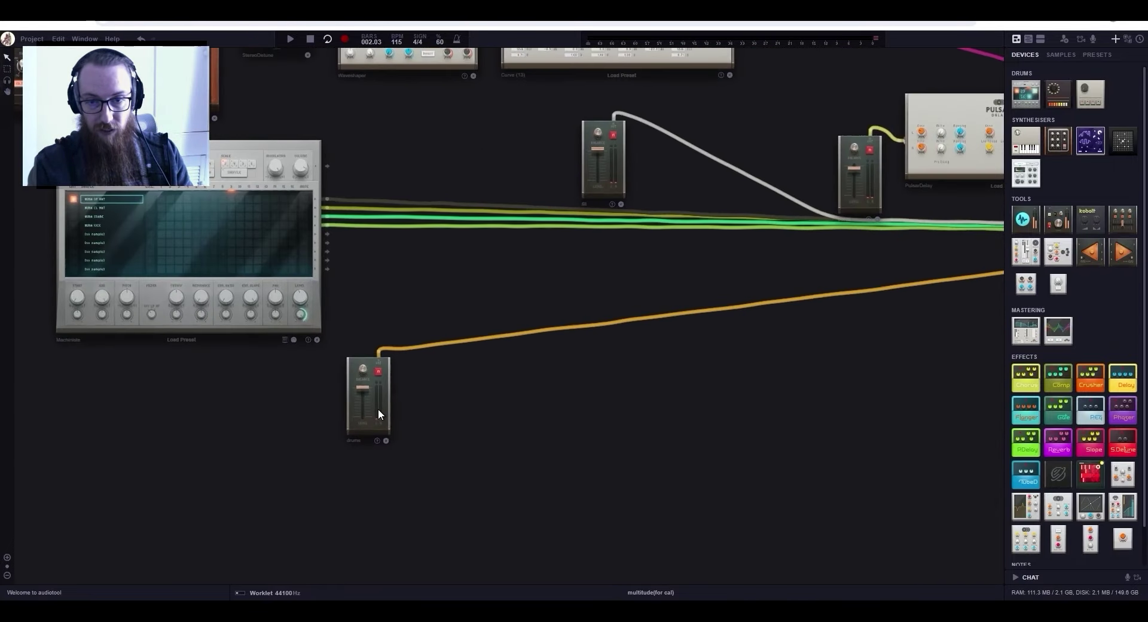
left_click(387, 374)
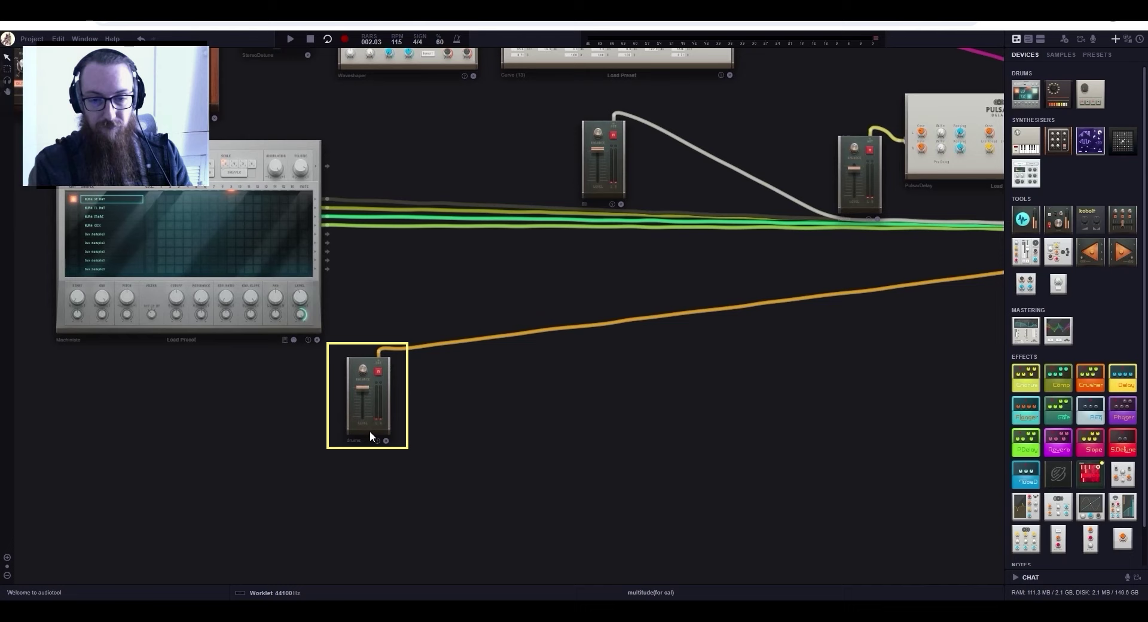
left_click_drag(553, 446, 311, 538)
scroll(356, 308, "up", 1)
left_click(386, 280)
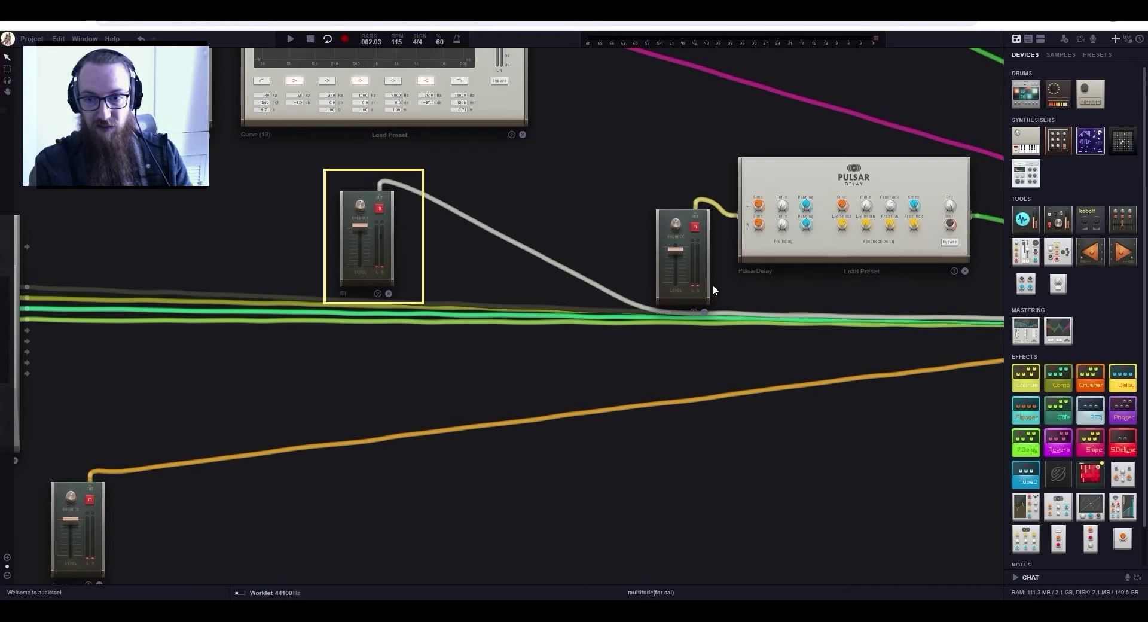
left_click(659, 288)
left_click_drag(696, 460, 409, 473)
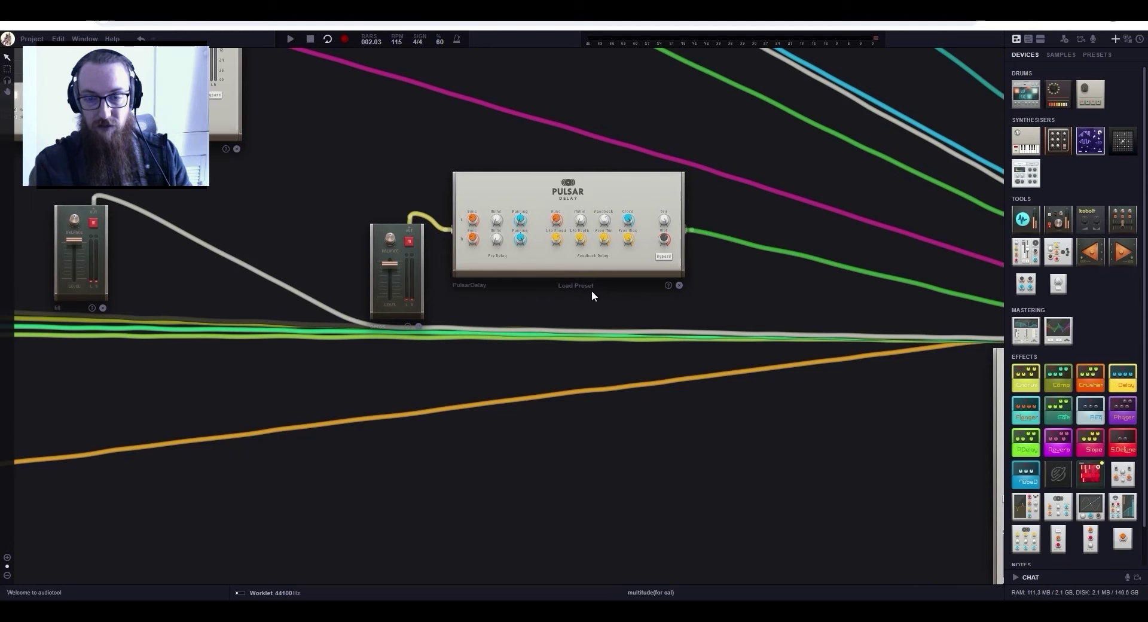
left_click(556, 246)
left_click(627, 451)
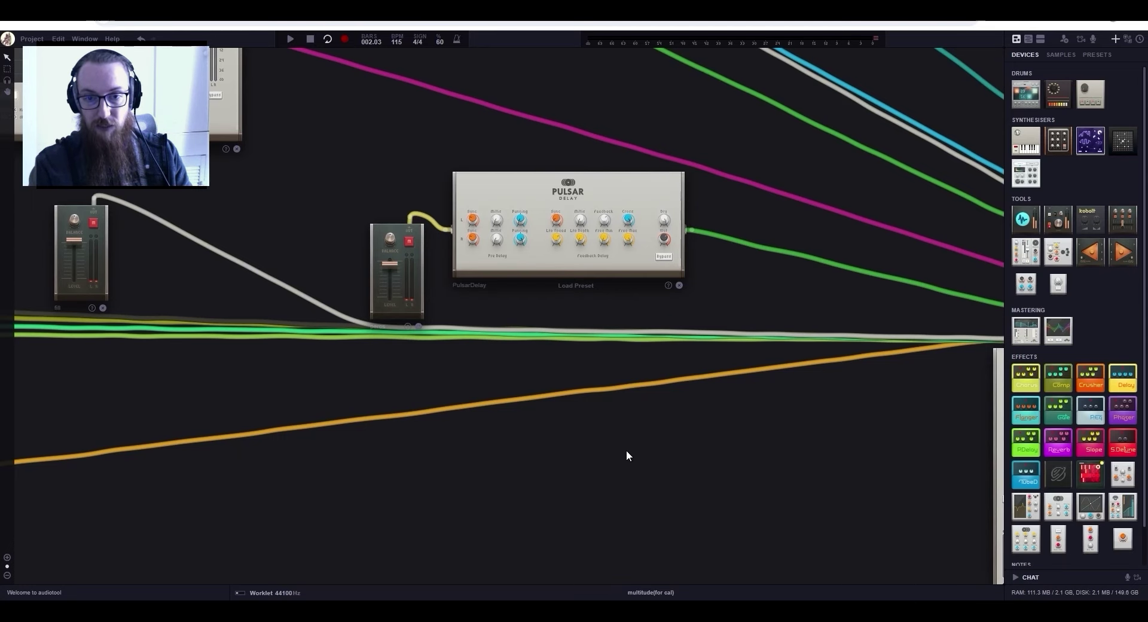
scroll(626, 455, "down", 3)
left_click_drag(611, 473, 648, 435)
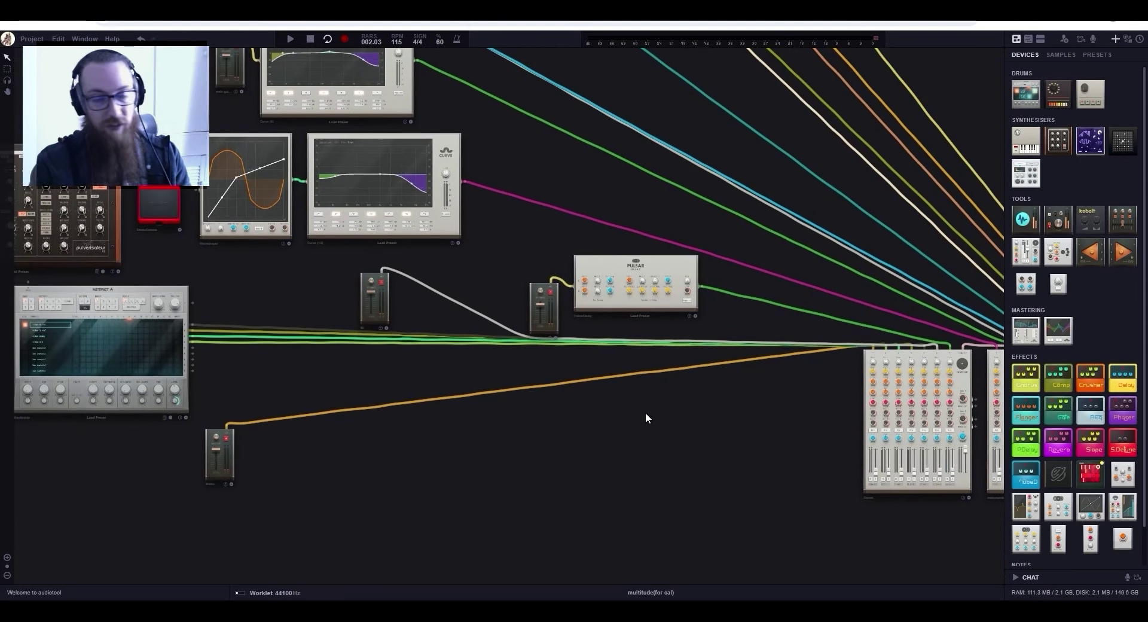
- Examine the Machiniste's sample channels and the notes in its region on the timeline
scroll(634, 460, "down", 2)
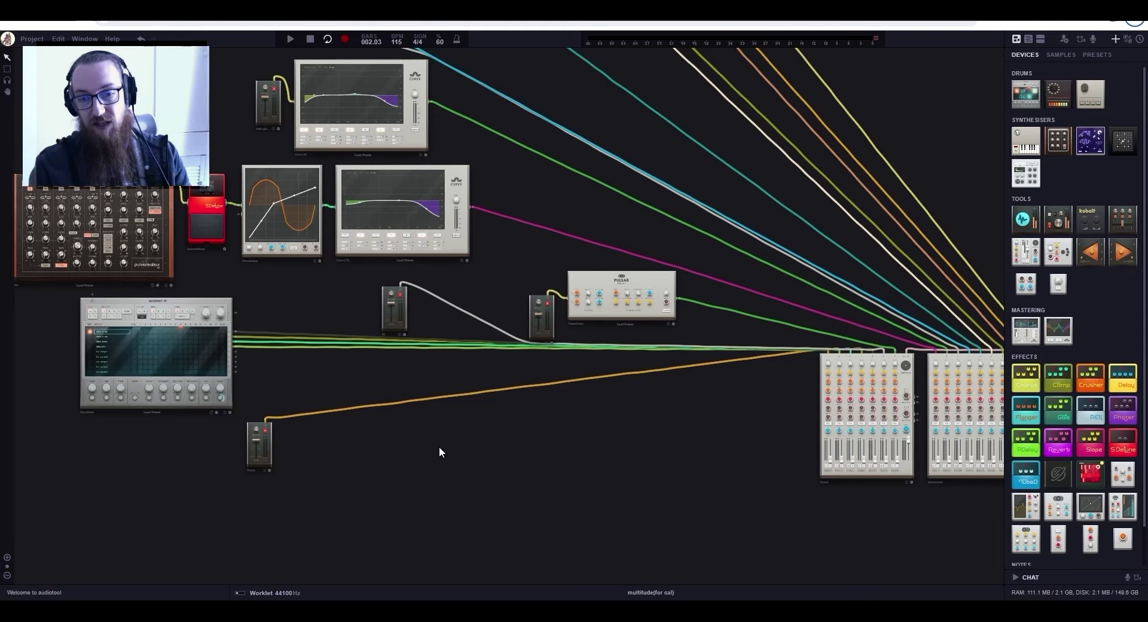
scroll(106, 342, "up", 5)
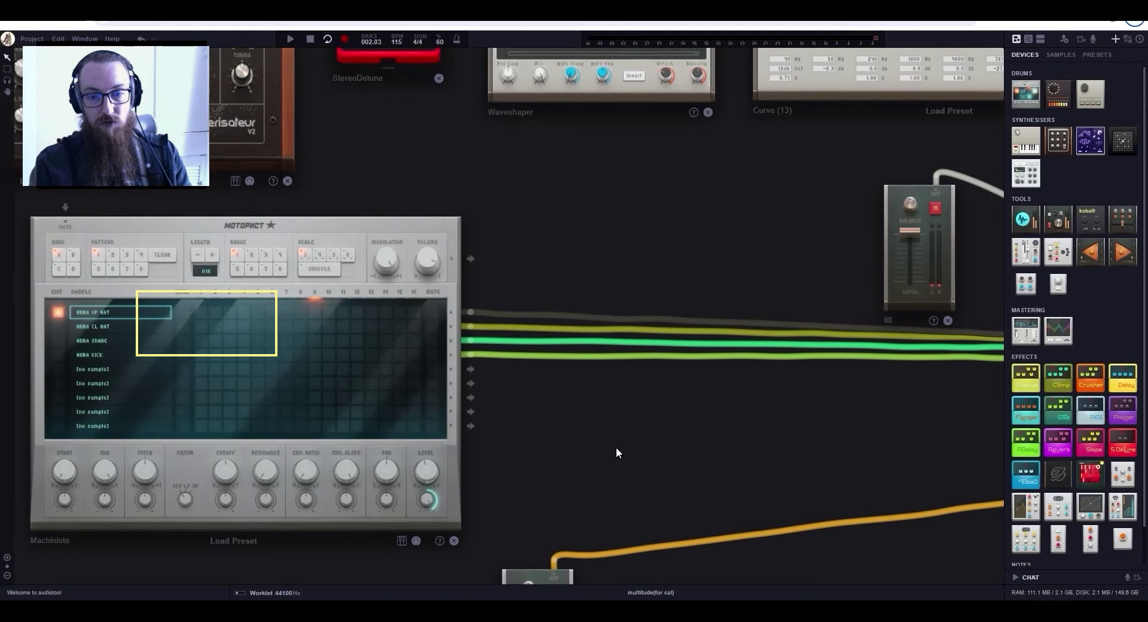
left_click_drag(616, 447, 712, 443)
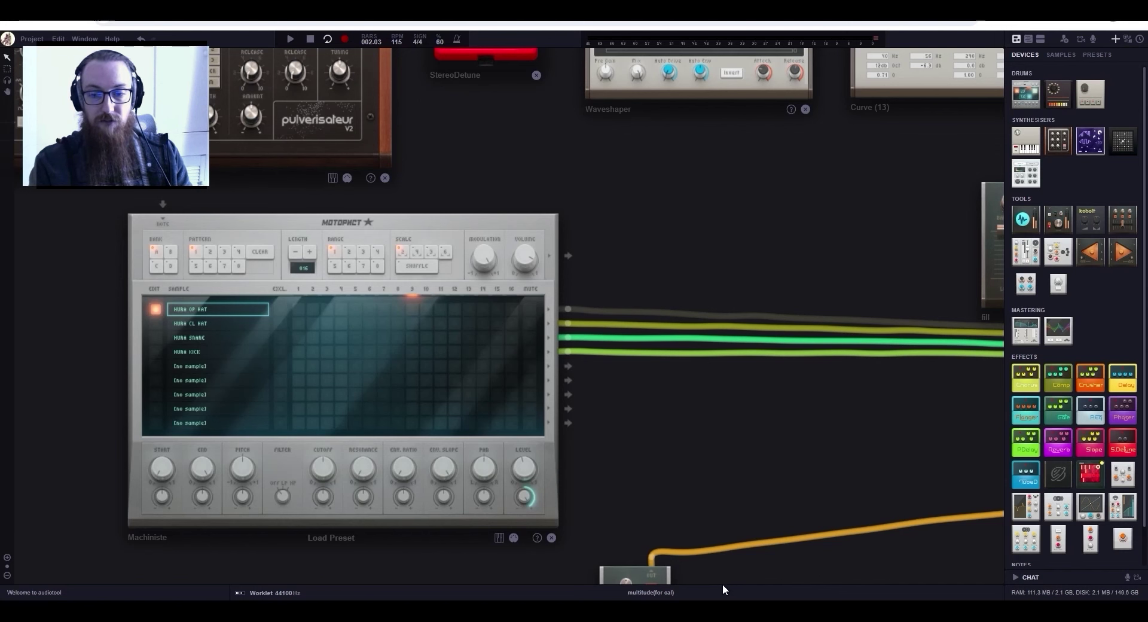
left_click_drag(720, 583, 726, 274)
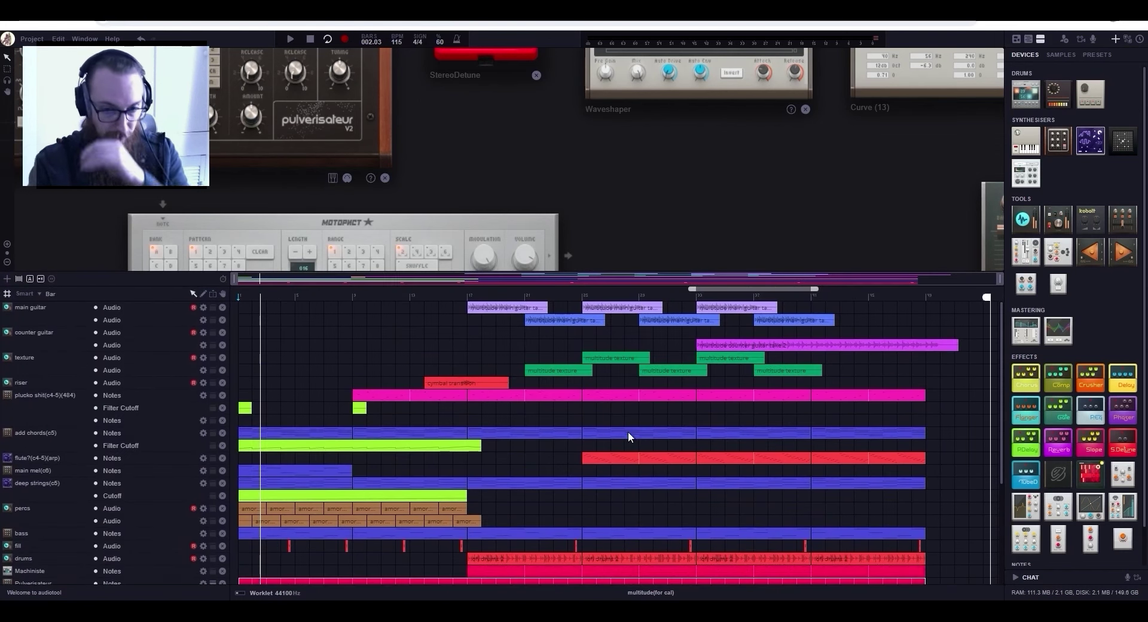
scroll(627, 431, "down", 2)
double_click(517, 518)
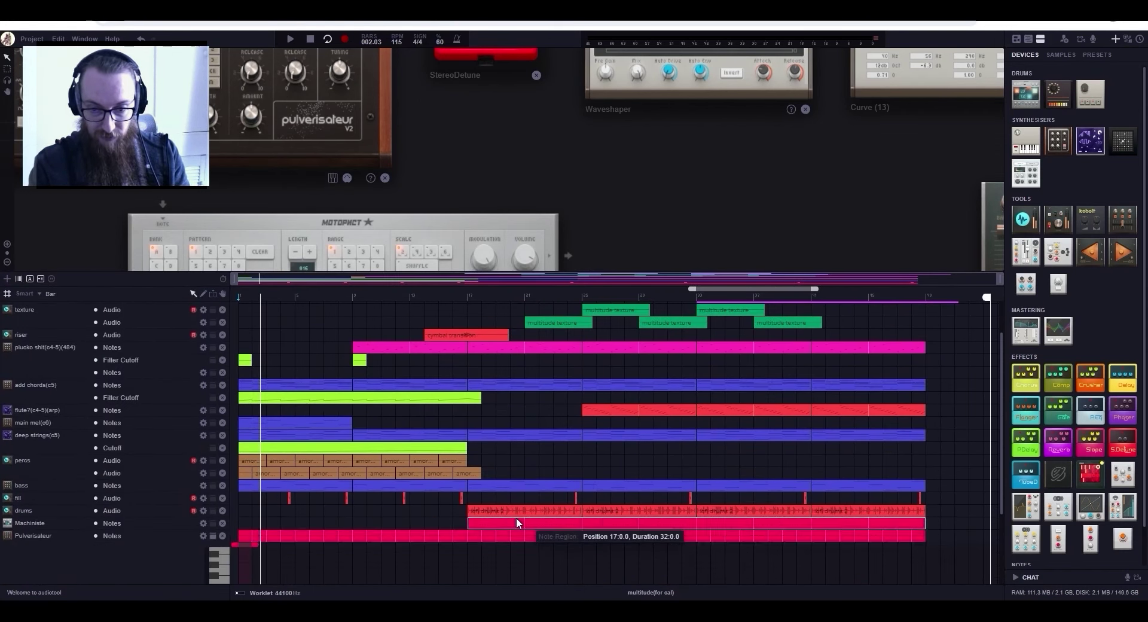
scroll(324, 299, "up", 2)
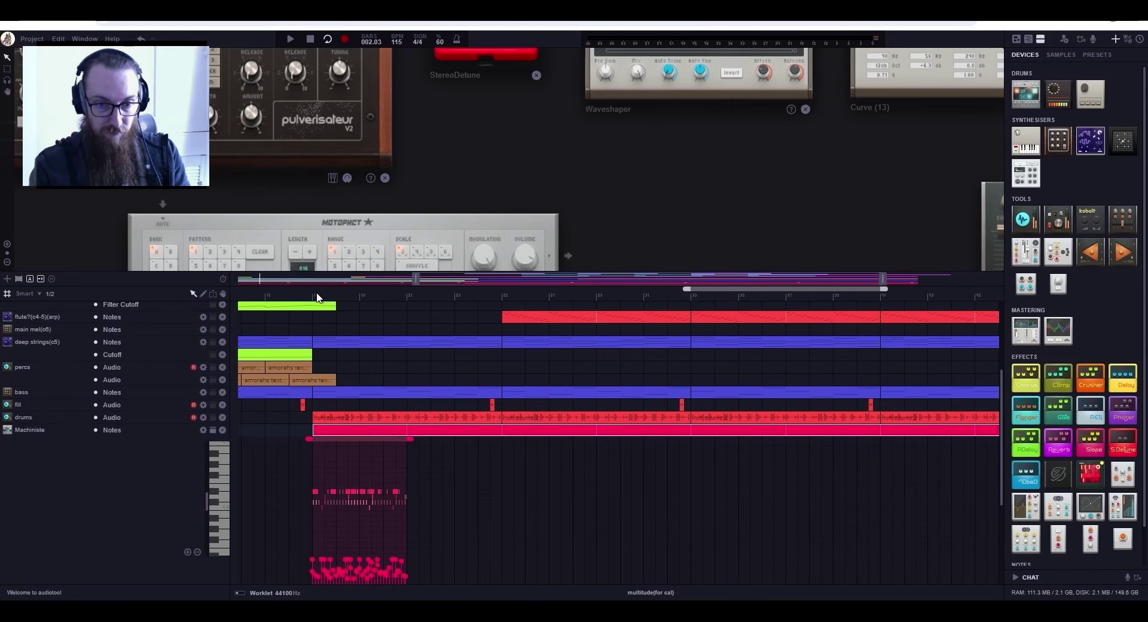
scroll(318, 297, "up", 5)
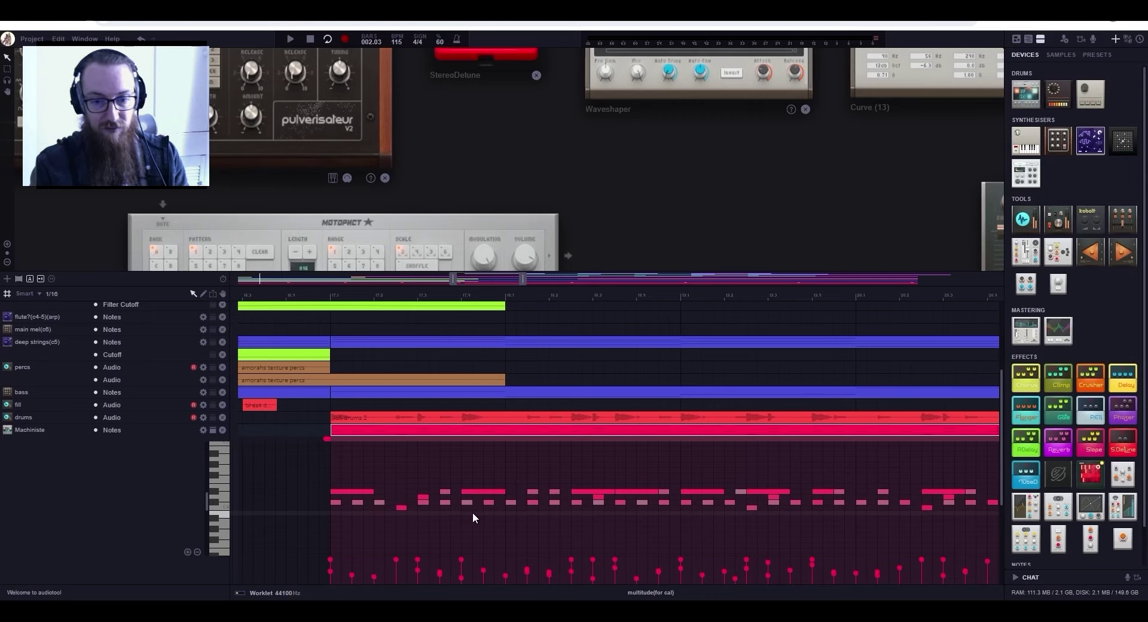
double_click(498, 430)
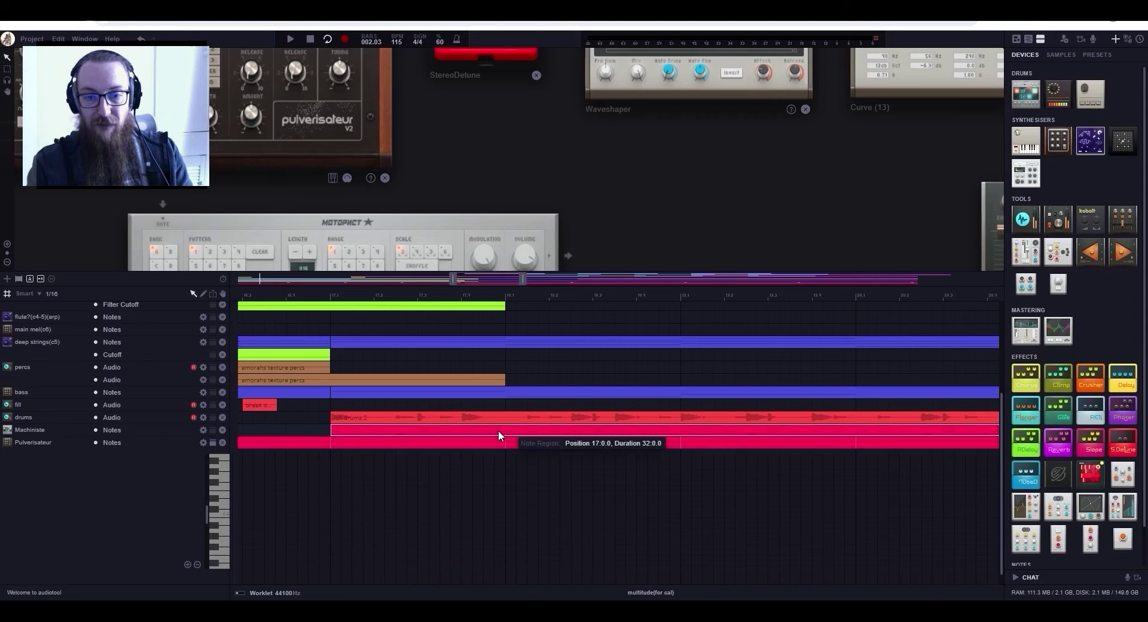
- Hide the timeline and check the panning of the individual channels on the Drums mixer
left_click_drag(519, 272, 81, 471)
scroll(592, 457, "down", 5)
scroll(599, 453, "down", 1)
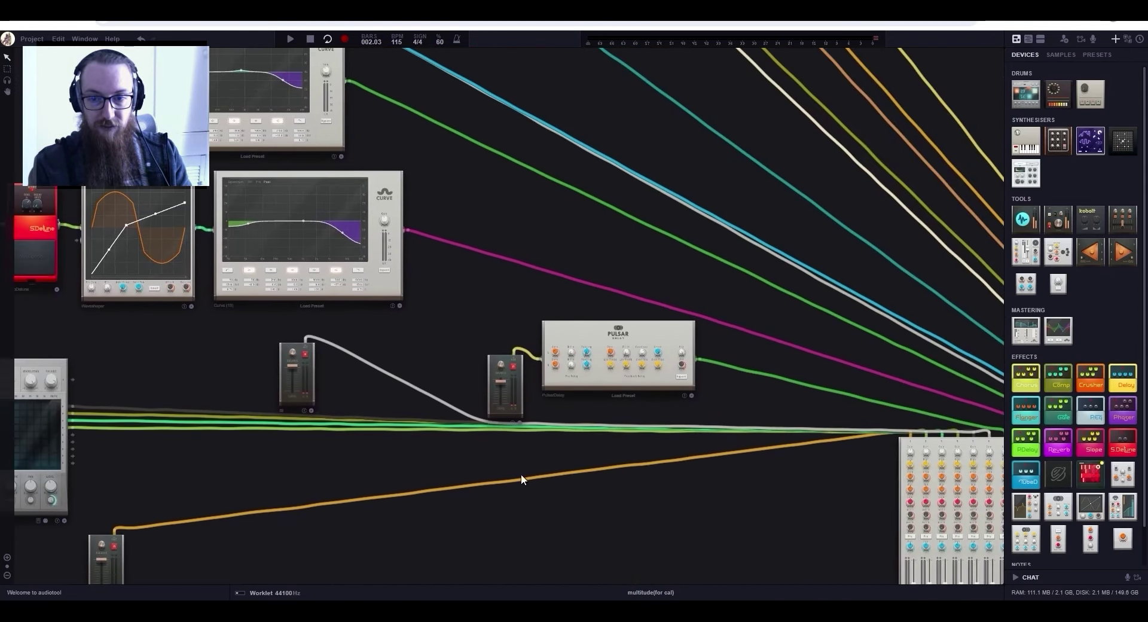
left_click_drag(602, 477, 173, 247)
scroll(450, 347, "up", 3)
scroll(476, 362, "up", 3)
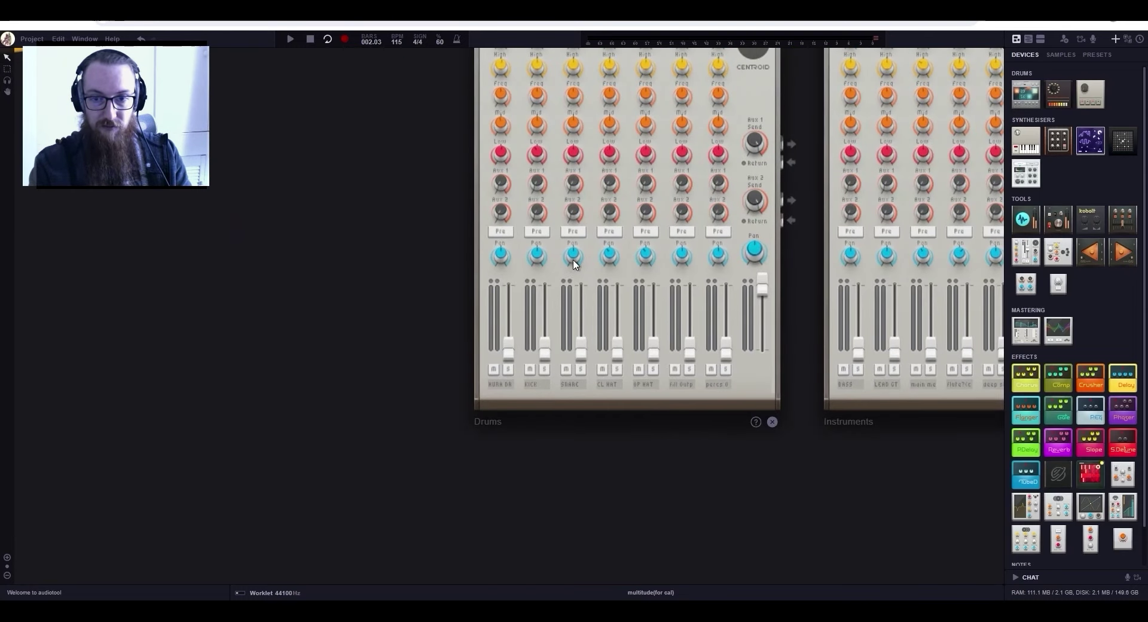
left_click_drag(642, 466, 515, 505)
scroll(502, 315, "up", 2)
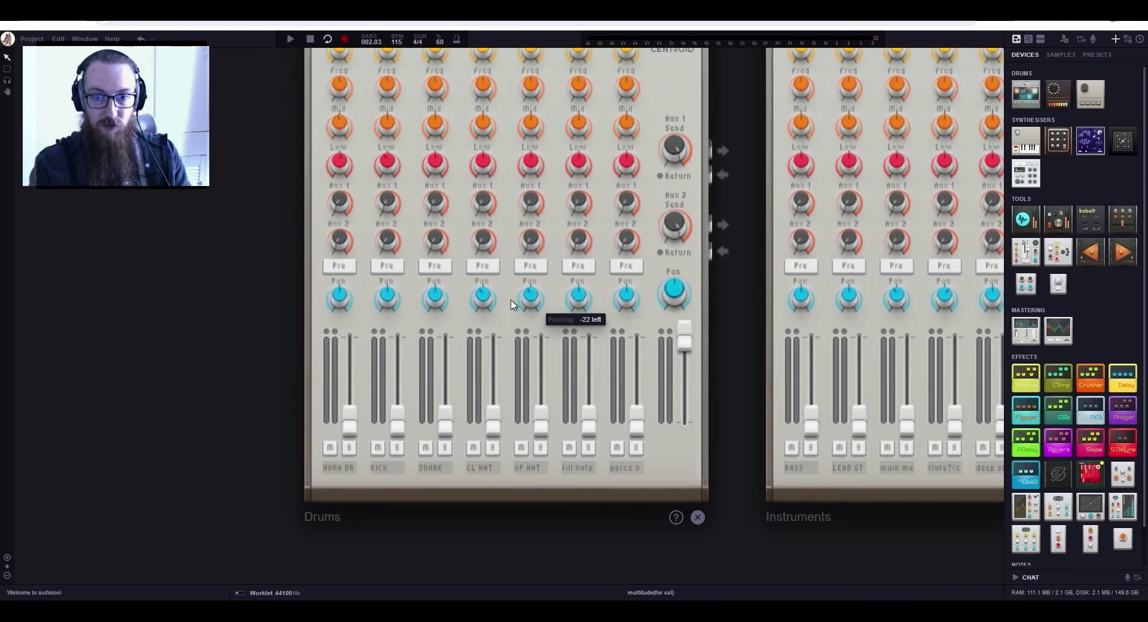
- Reset panned channels on the Instruments mixer to the centre, setting the main mel channel's panning to 0
scroll(523, 335, "down", 3)
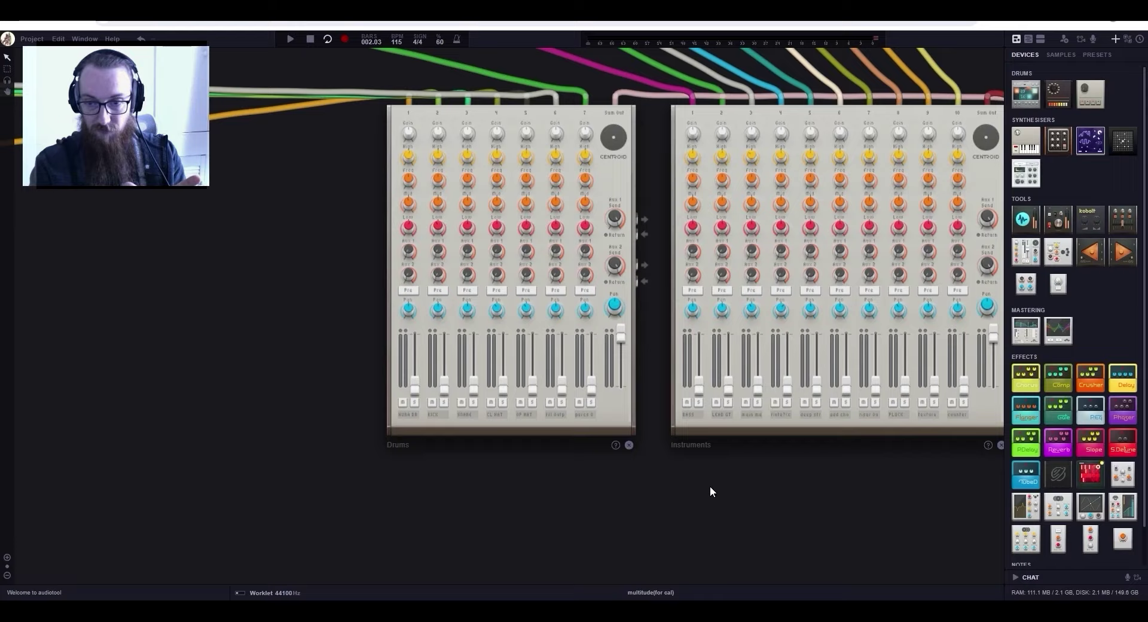
left_click_drag(709, 486, 558, 497)
scroll(611, 404, "up", 3)
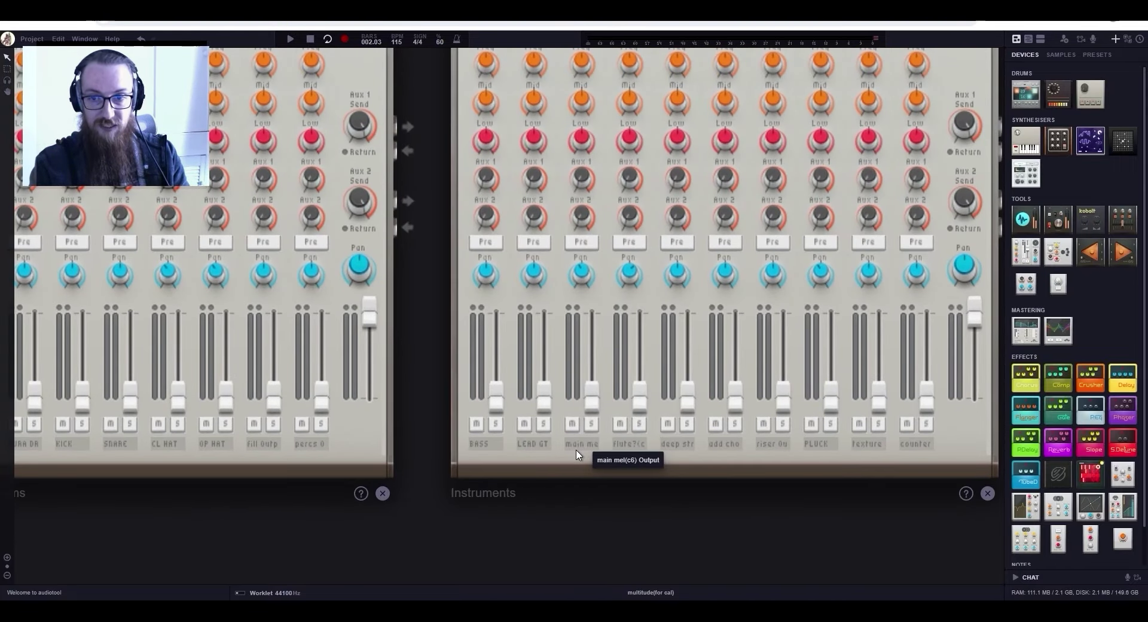
mouse_move(587, 278)
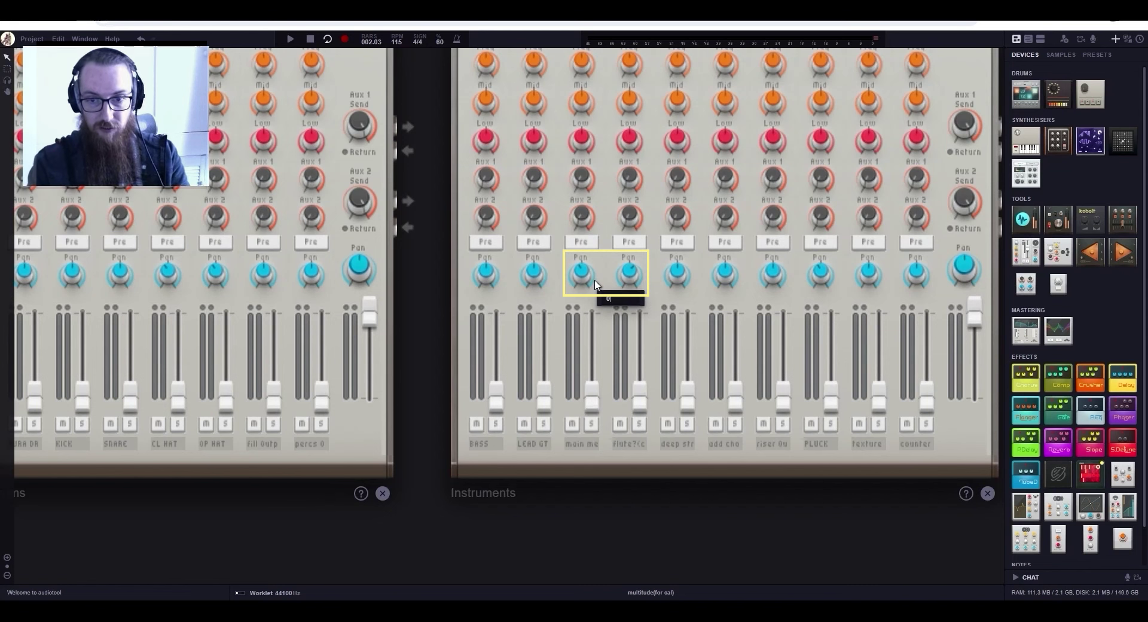
mouse_move(627, 280)
scroll(610, 348, "down", 5)
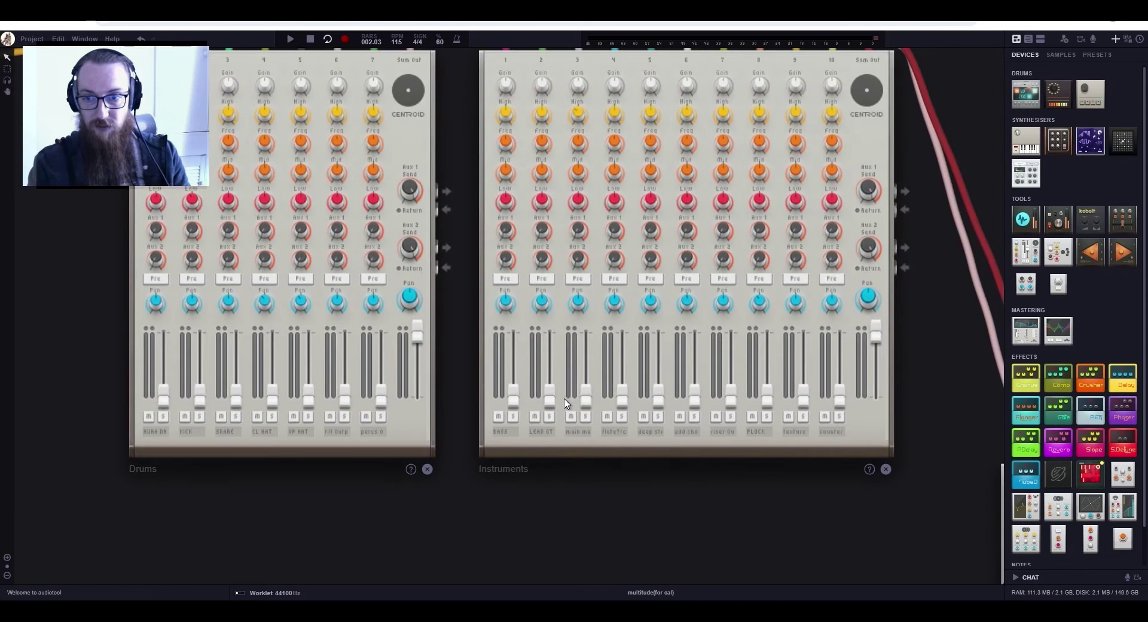
mouse_move(667, 351)
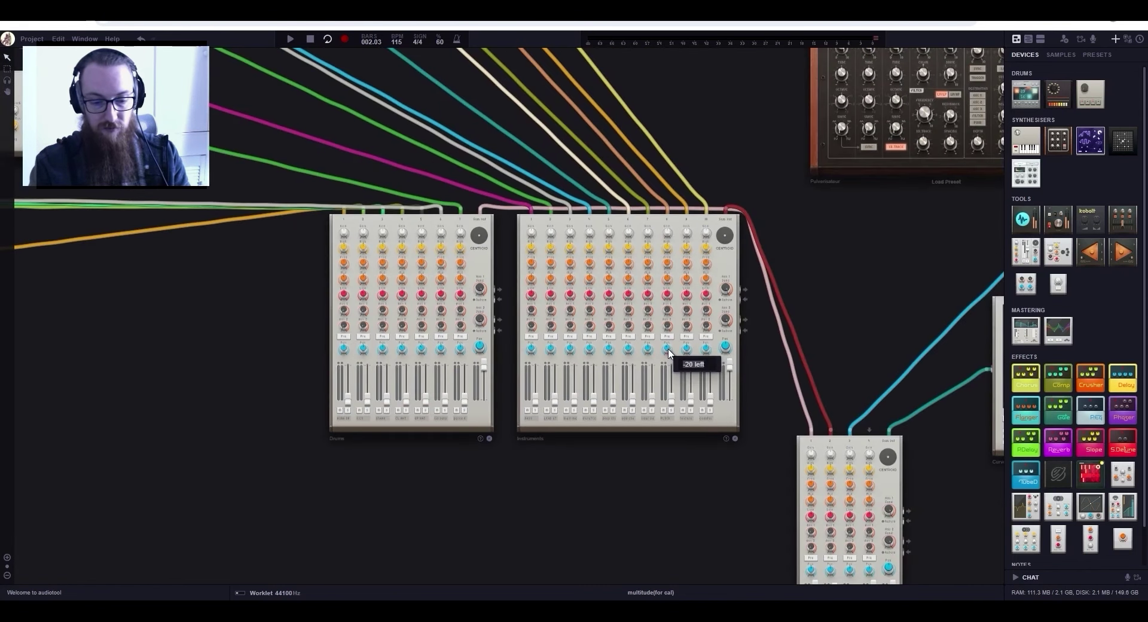
left_click_drag(423, 515, 533, 518)
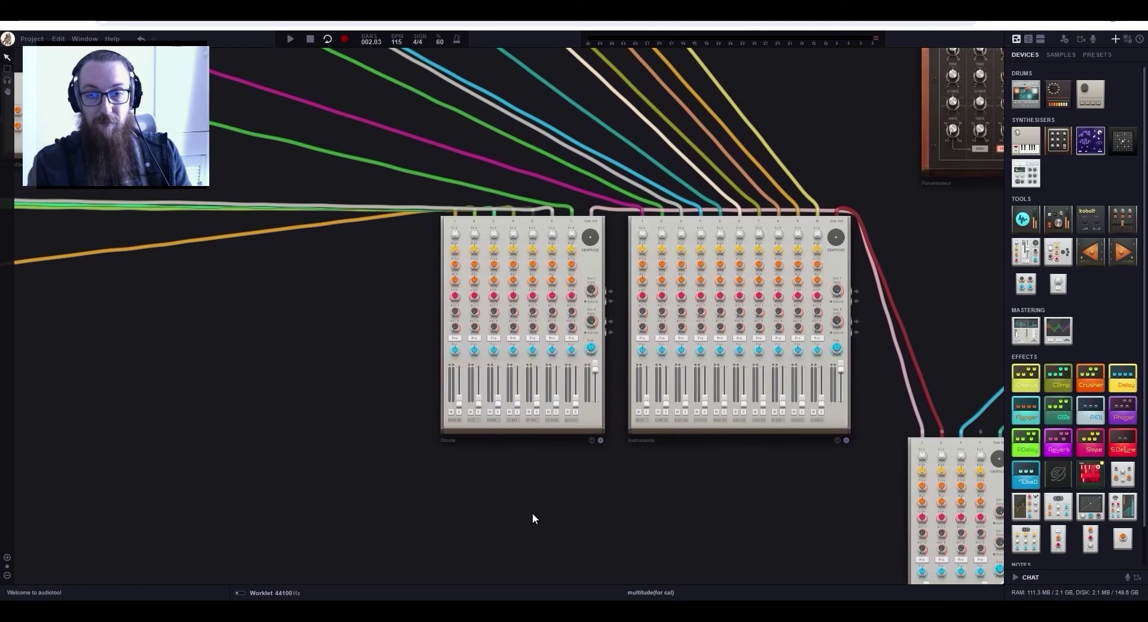
scroll(530, 516, "down", 3)
left_click_drag(322, 459, 421, 505)
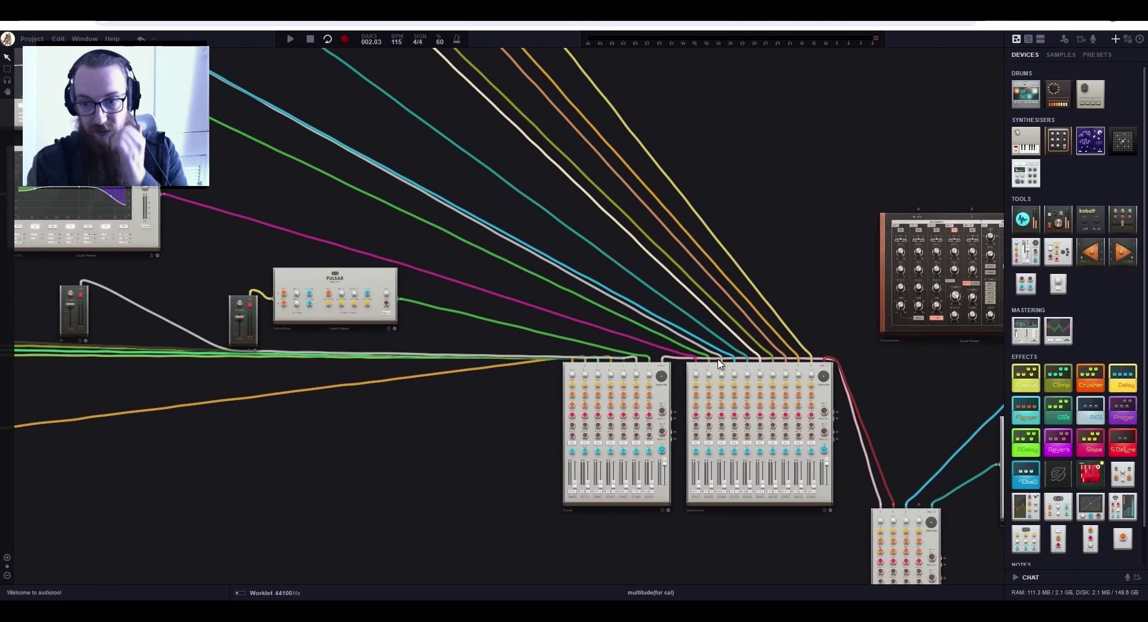
scroll(610, 400, "up", 2)
scroll(593, 404, "up", 2)
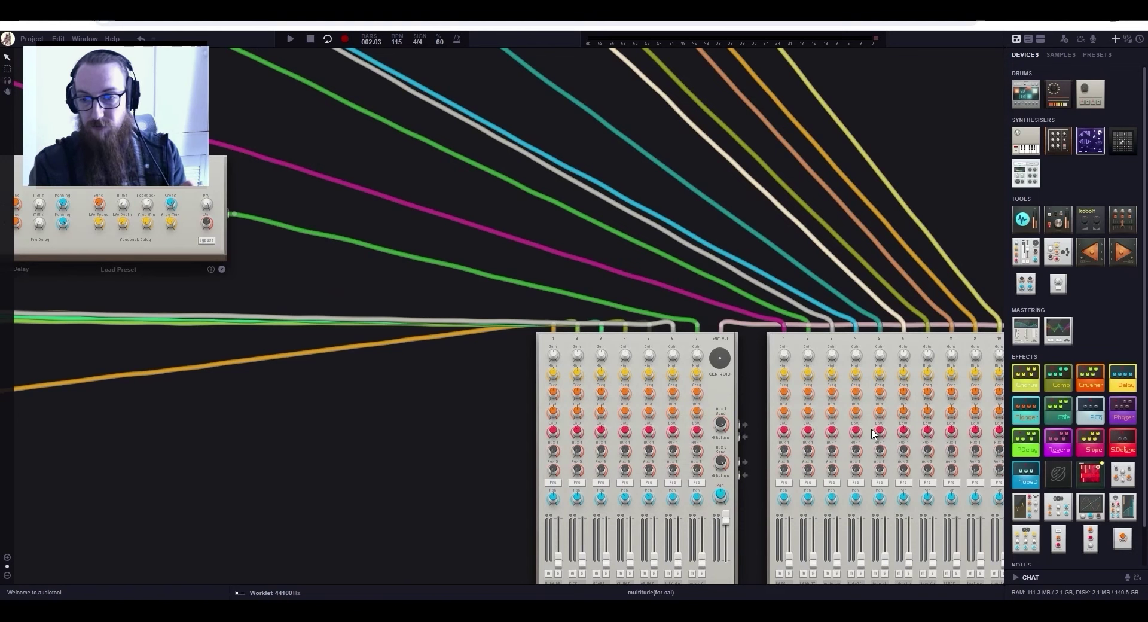
- Examine the project's signal routing from the instruments and effects through the Drums and Instruments mixers to the submix mixer and output
scroll(529, 437, "down", 4)
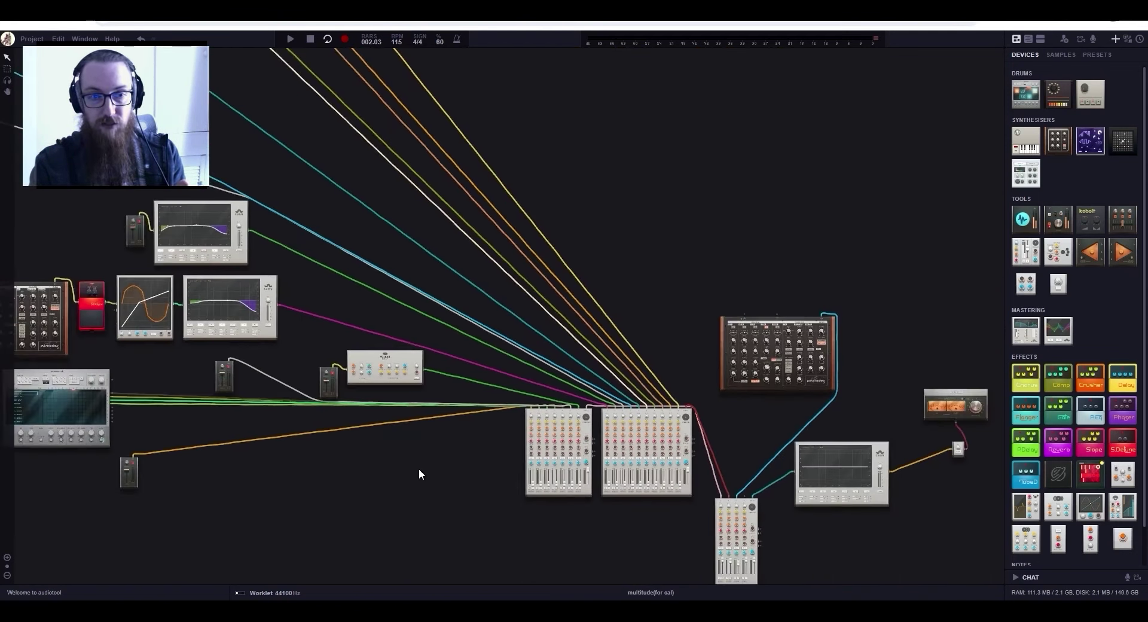
left_click_drag(289, 318, 567, 382)
left_click_drag(322, 263, 512, 588)
left_click_drag(564, 429, 410, 282)
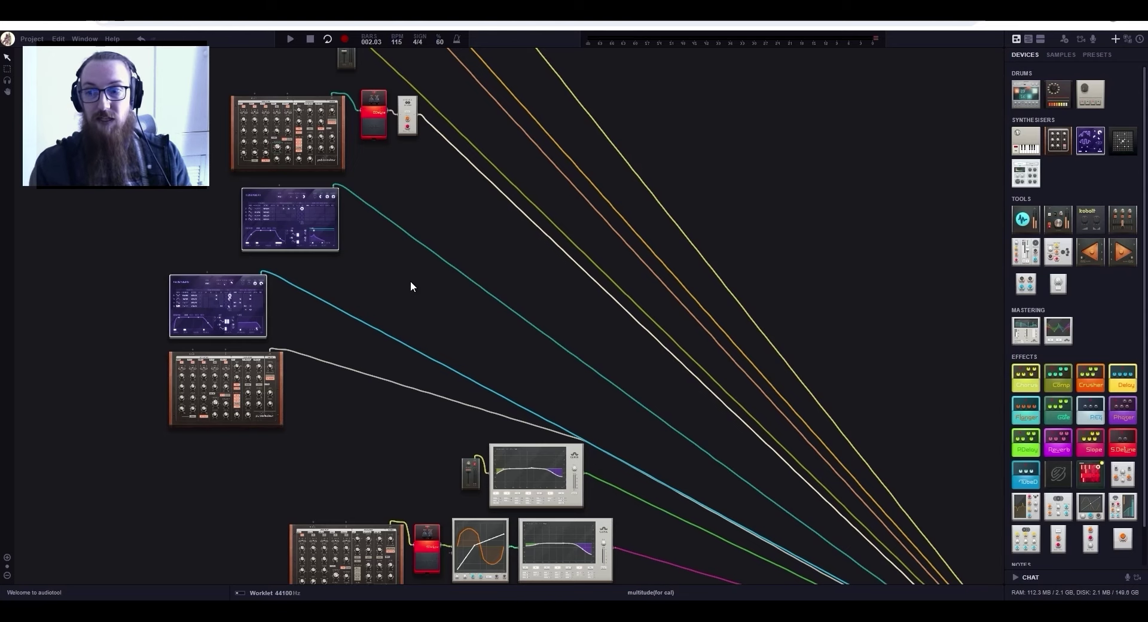
scroll(432, 296, "down", 5)
left_click_drag(669, 271, 528, 165)
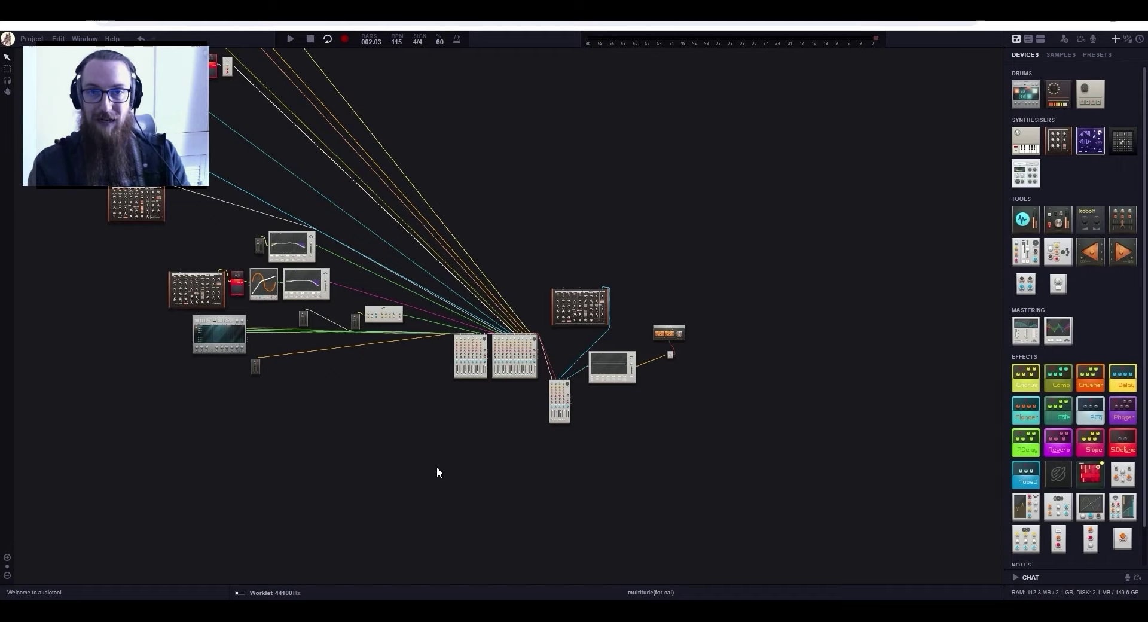
scroll(437, 472, "up", 4)
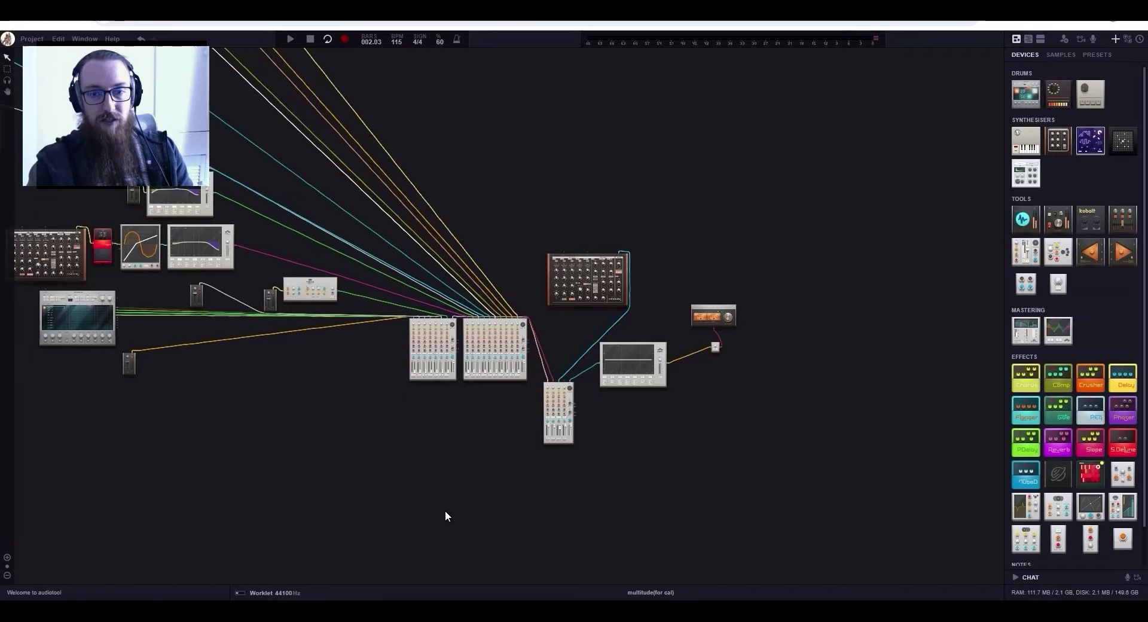
scroll(532, 525, "up", 6)
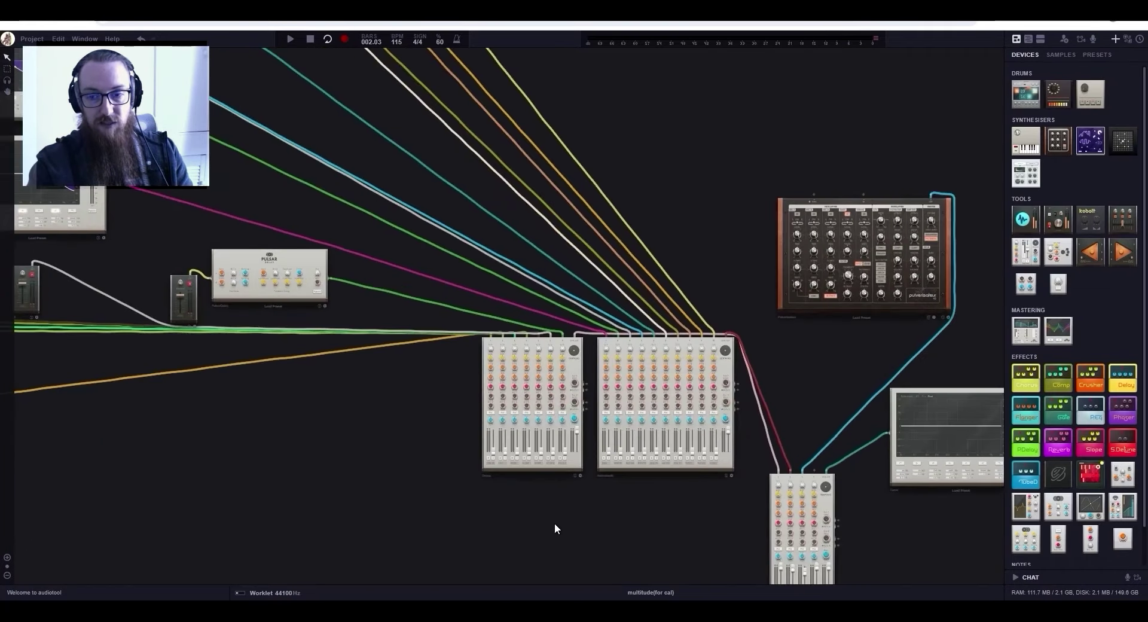
scroll(562, 425, "up", 2)
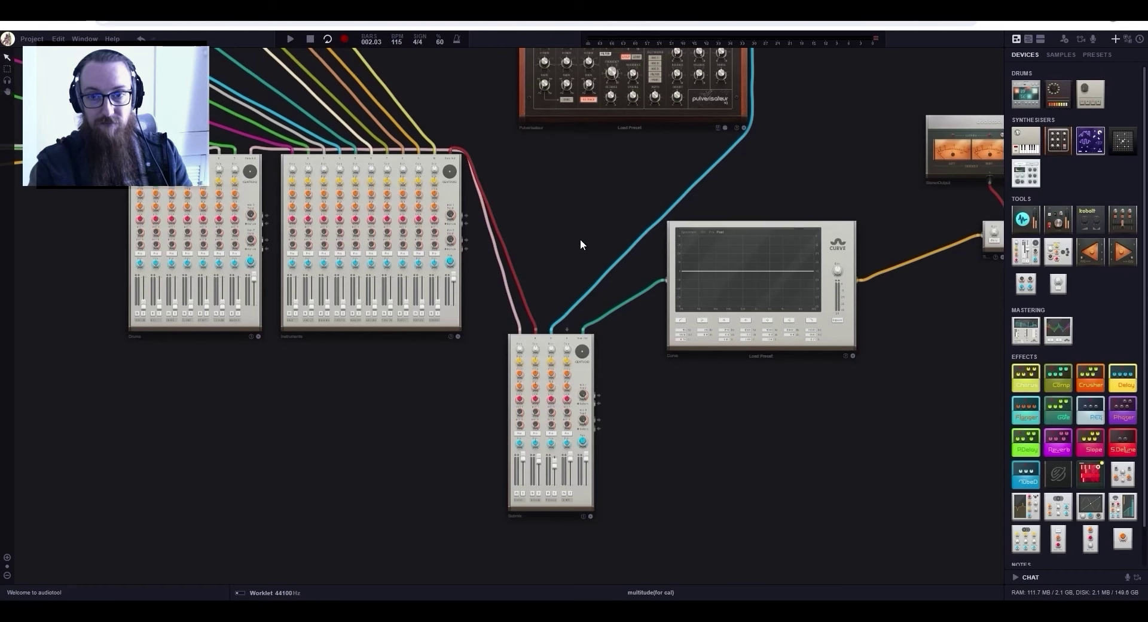
scroll(580, 244, "up", 2)
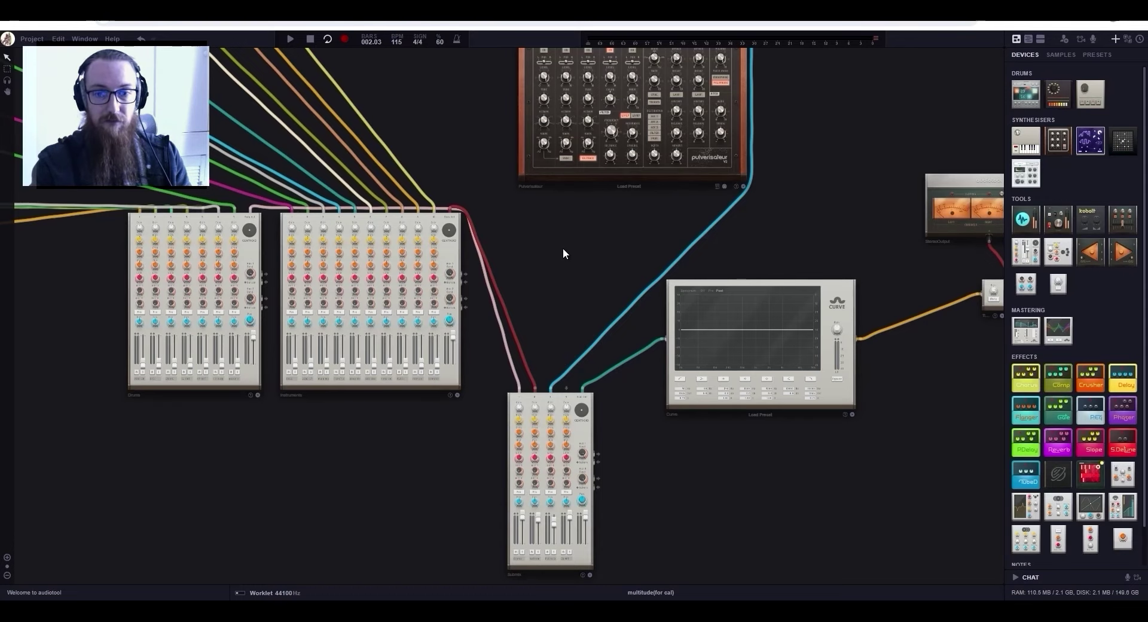
- Start playback, show the timeline and jump to bar 17, where the drums and Machiniste regions begin
key("space")
scroll(302, 338, "up", 1)
left_click_drag(107, 349, 369, 321)
scroll(302, 338, "up", 2)
scroll(493, 483, "down", 2)
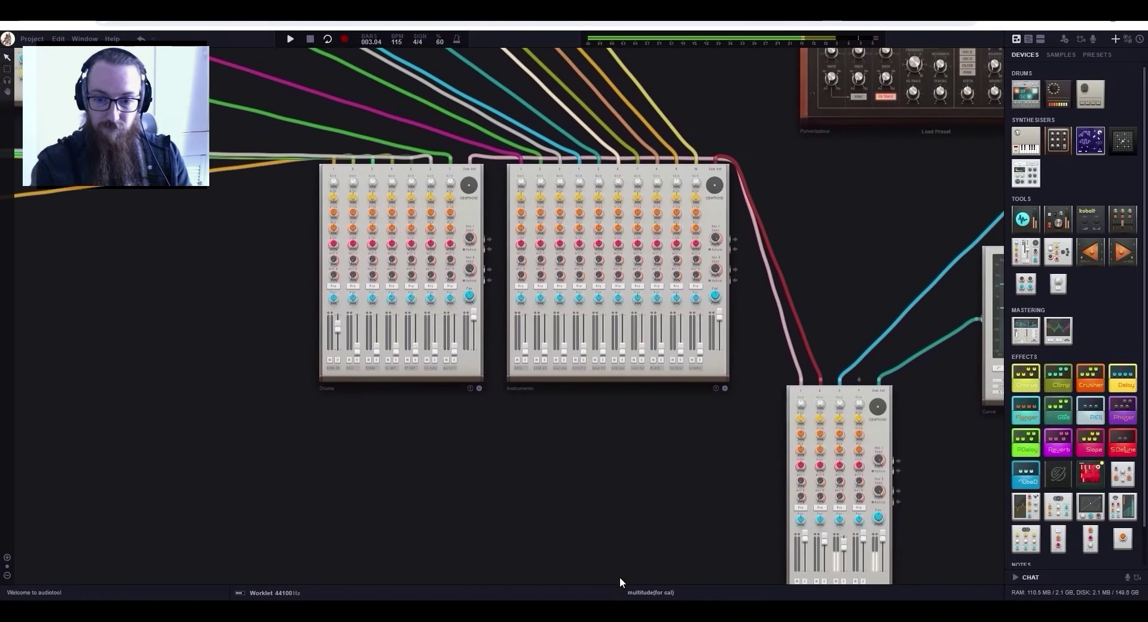
left_click(623, 583)
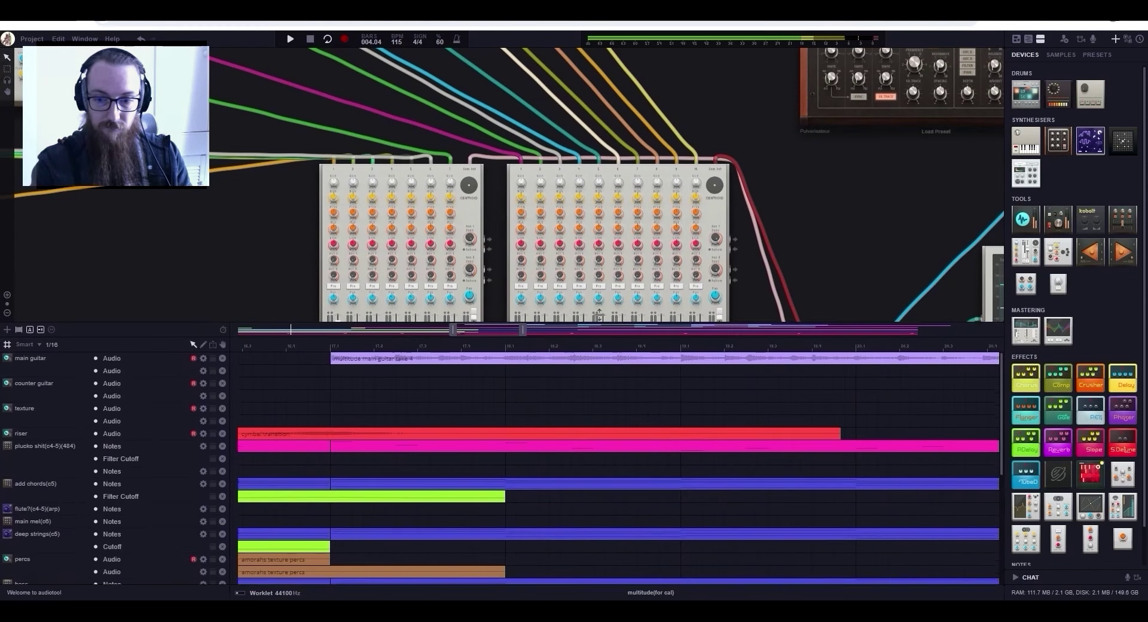
scroll(457, 201, "down", 2)
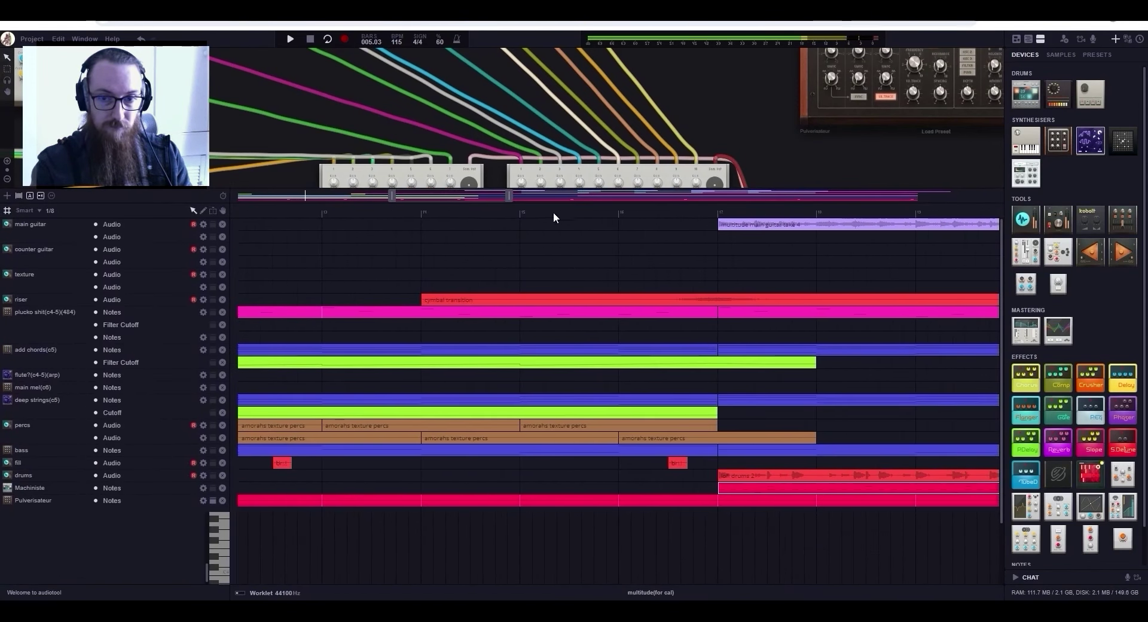
left_click(717, 211)
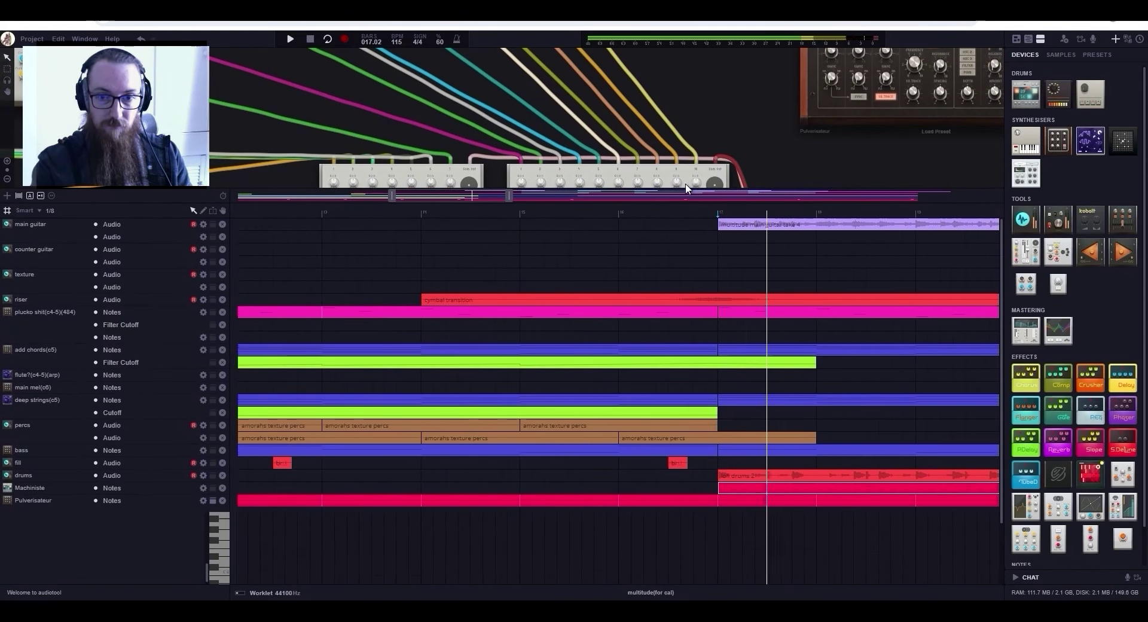
- Hide the timeline and set the first Drums channel's level to about -15.5 dB
left_click_drag(482, 191, 535, 583)
scroll(345, 338, "up", 3)
scroll(341, 325, "up", 1)
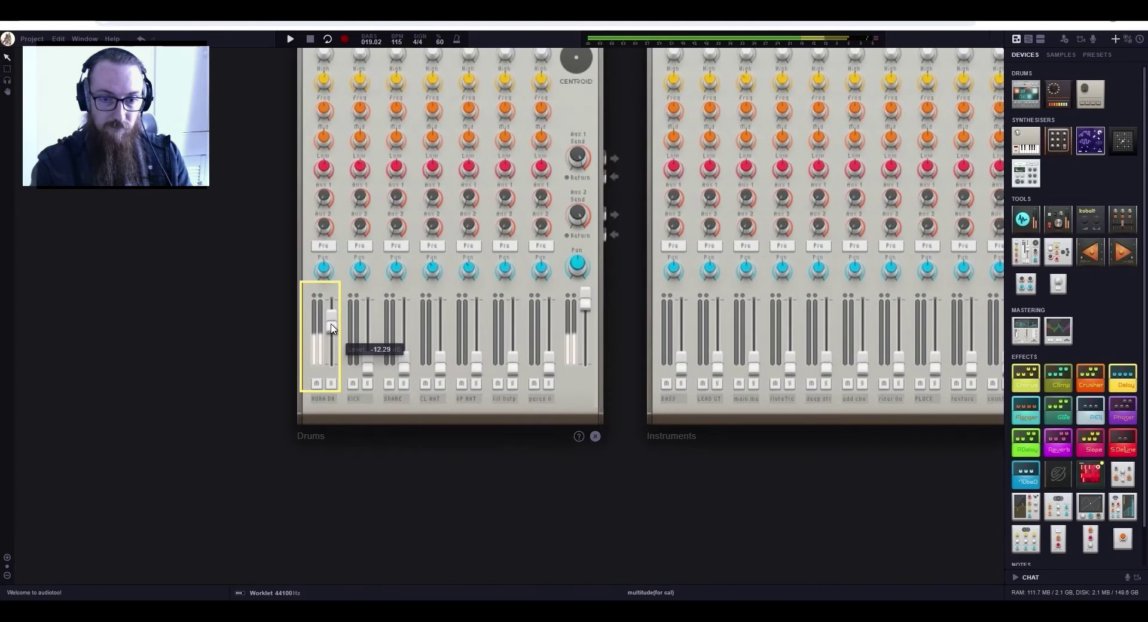
left_click_drag(332, 325, 333, 333)
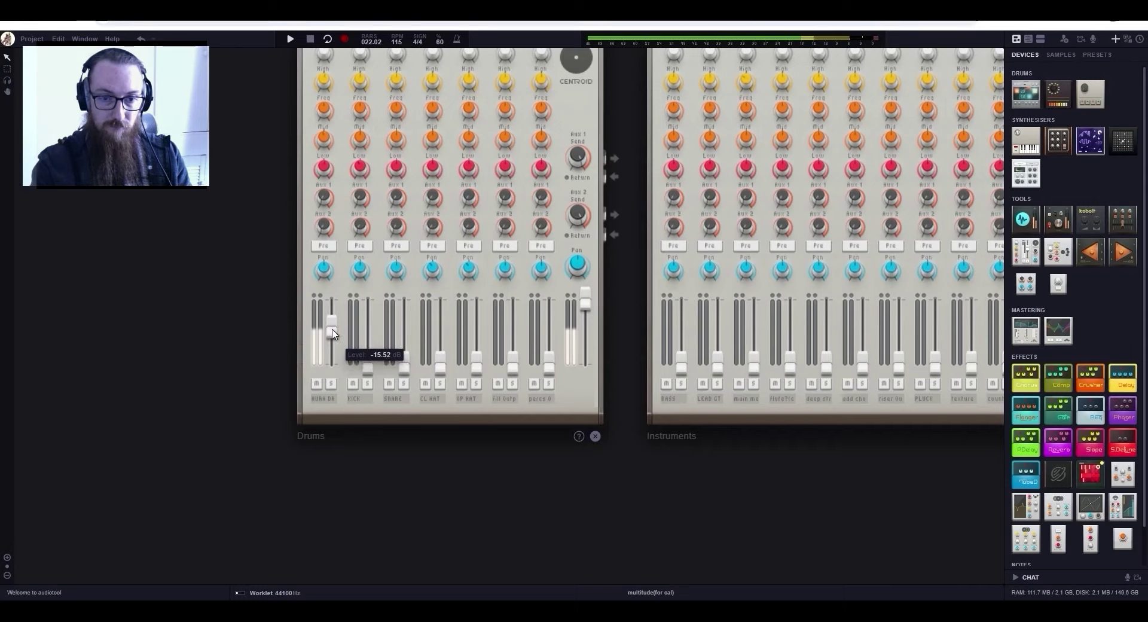
- Set the kick level to about -11.8 dB and the snare to about -15.1 dB, temporarily muting the preceding channels and soloing the snare
left_click_drag(367, 369, 371, 329)
left_click(316, 384)
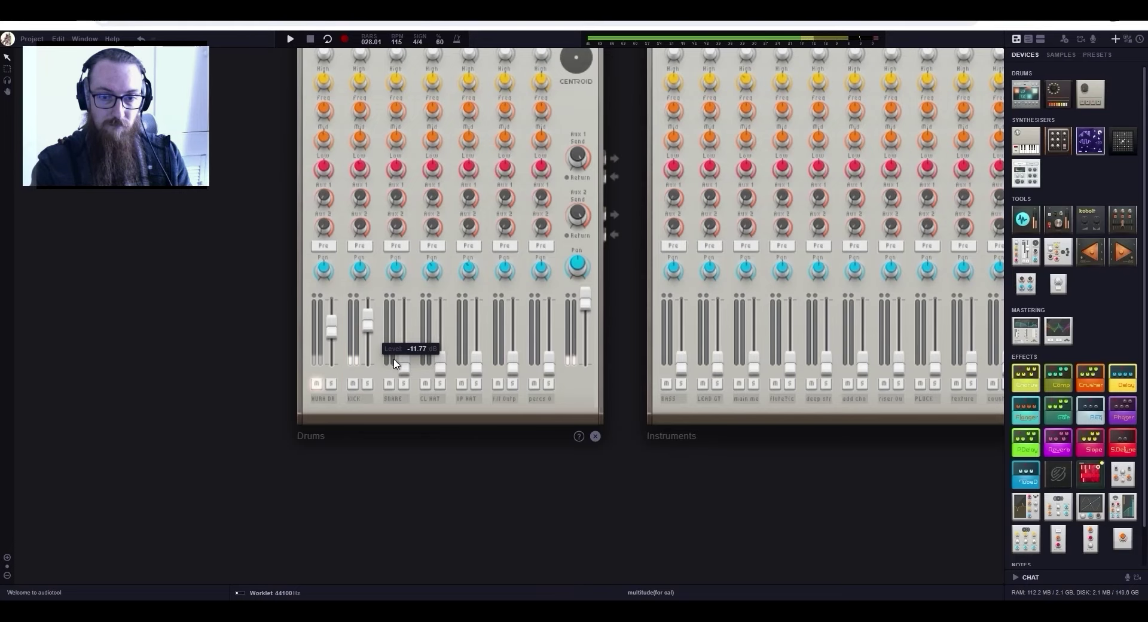
left_click(354, 384)
left_click_drag(405, 366, 410, 327)
left_click(354, 384)
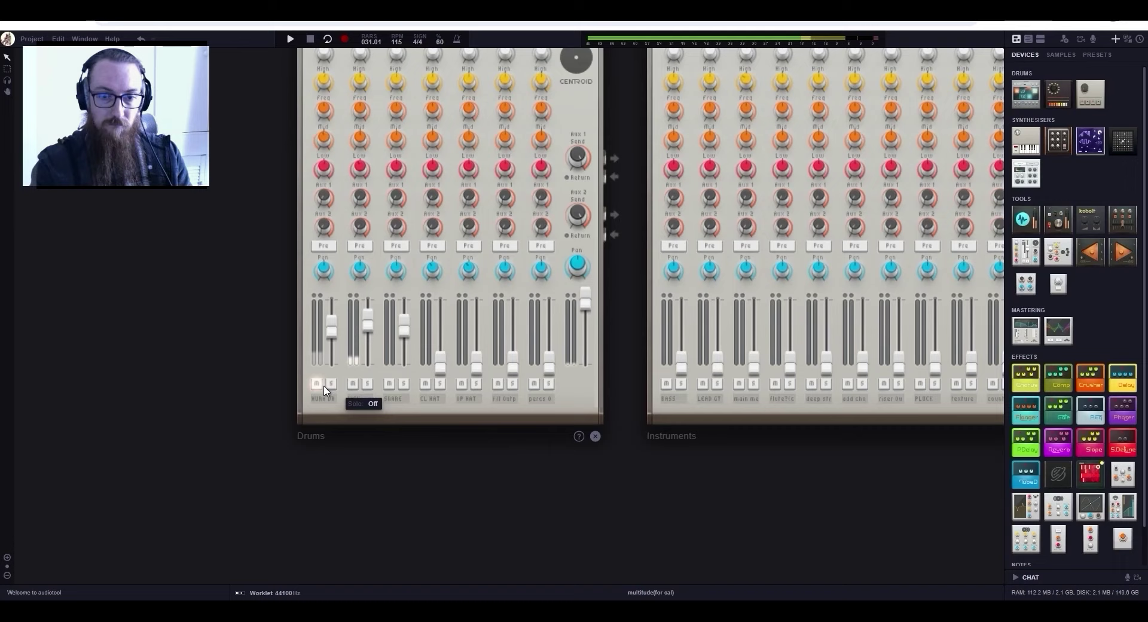
left_click(317, 384)
left_click(404, 383)
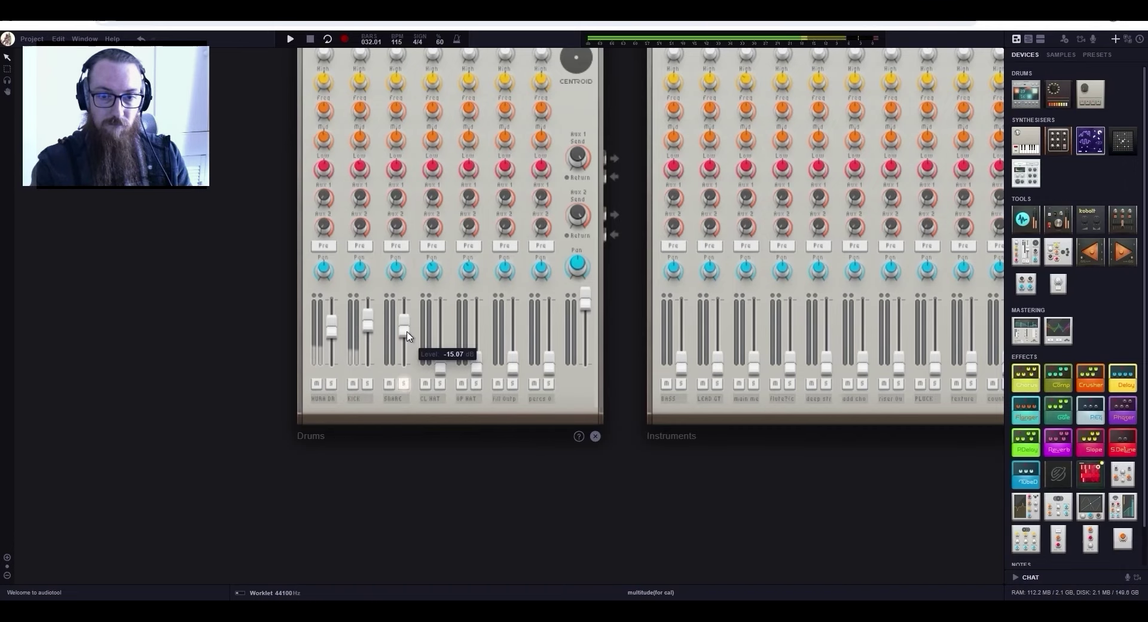
- Solo the hat channels on the Drums mixer, setting the closed hat to about -17.6 dB and the open hat to about -20.6 dB
left_click(440, 383)
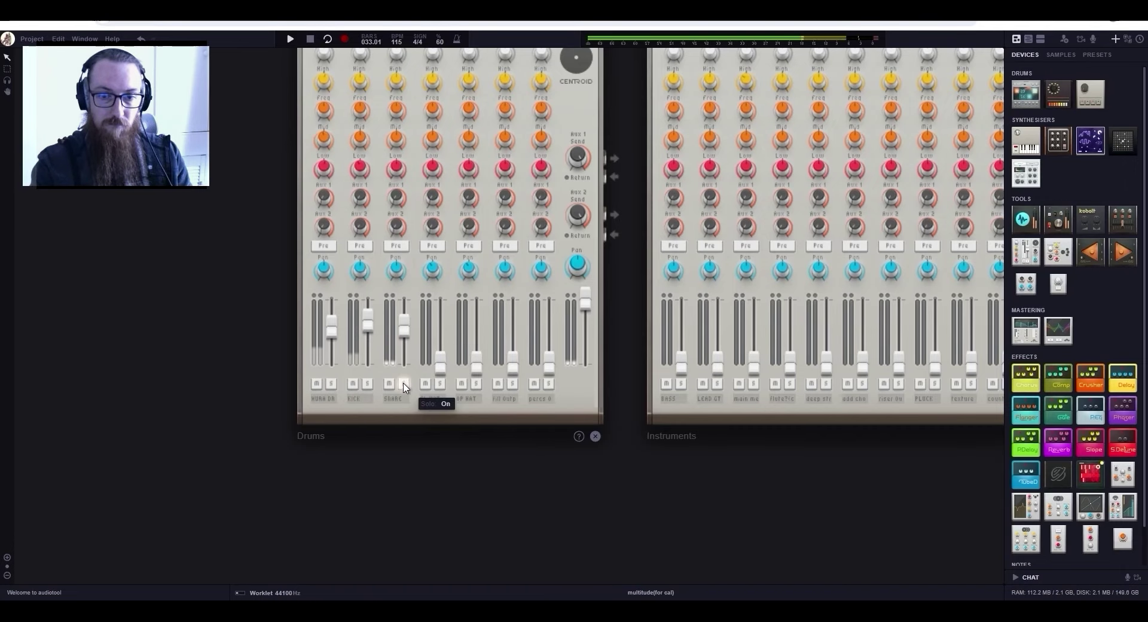
left_click_drag(440, 369, 445, 337)
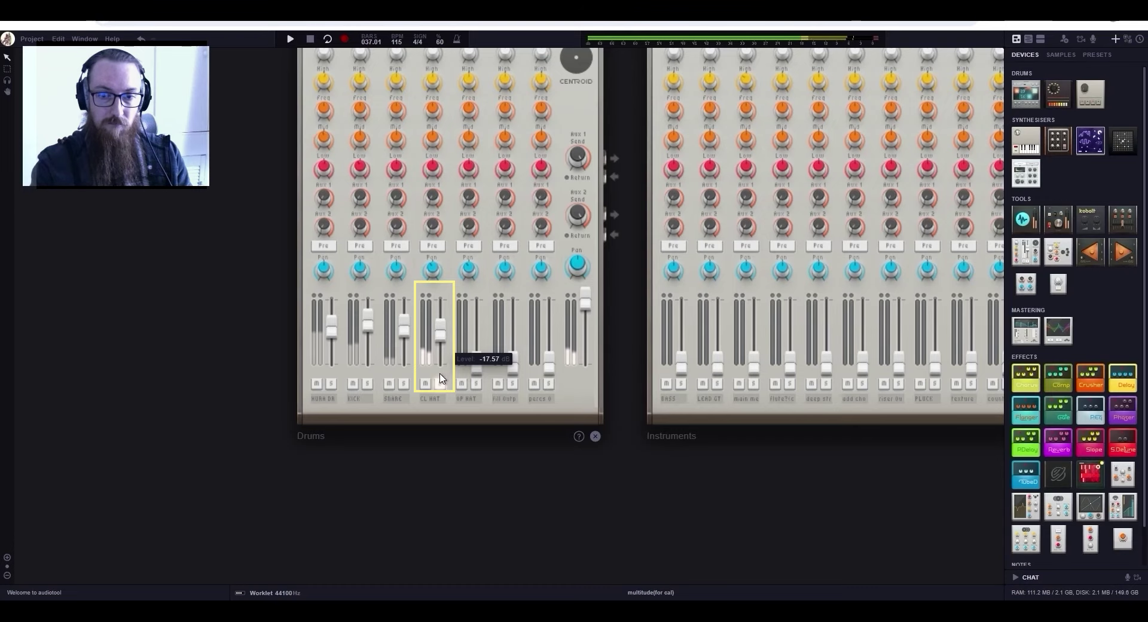
left_click_drag(477, 369, 475, 342)
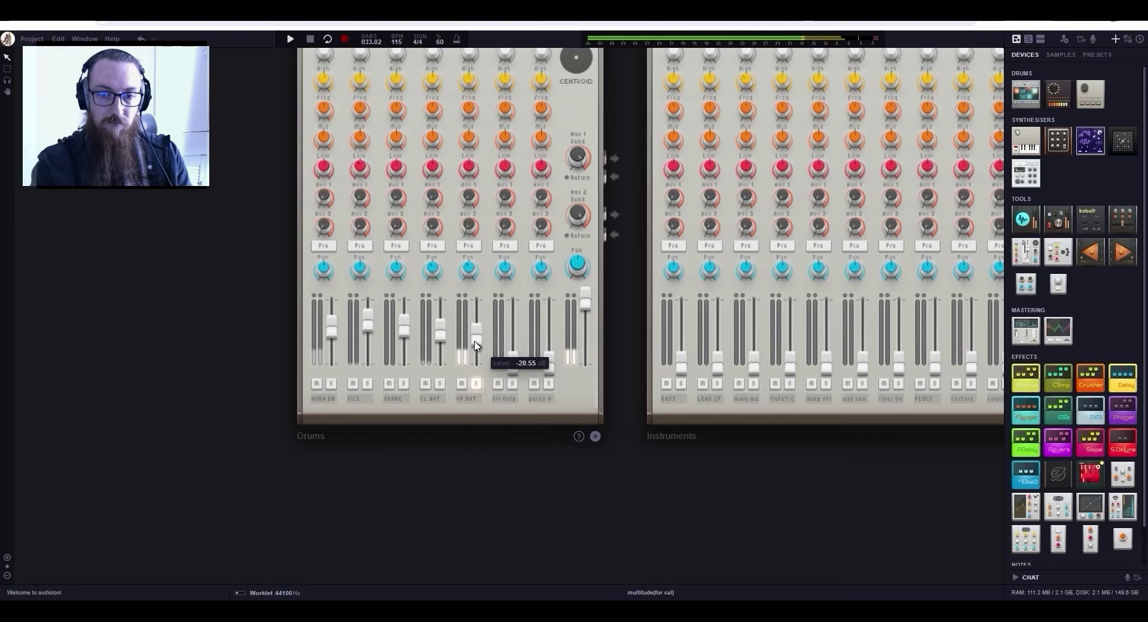
left_click(476, 387)
- Solo the fill channel on the Drums mixer, show the whole arrangement on the timeline and raise the fill's level to about -21.1 dB
left_click(511, 385)
left_click_drag(515, 462, 380, 483)
scroll(386, 472, "down", 4)
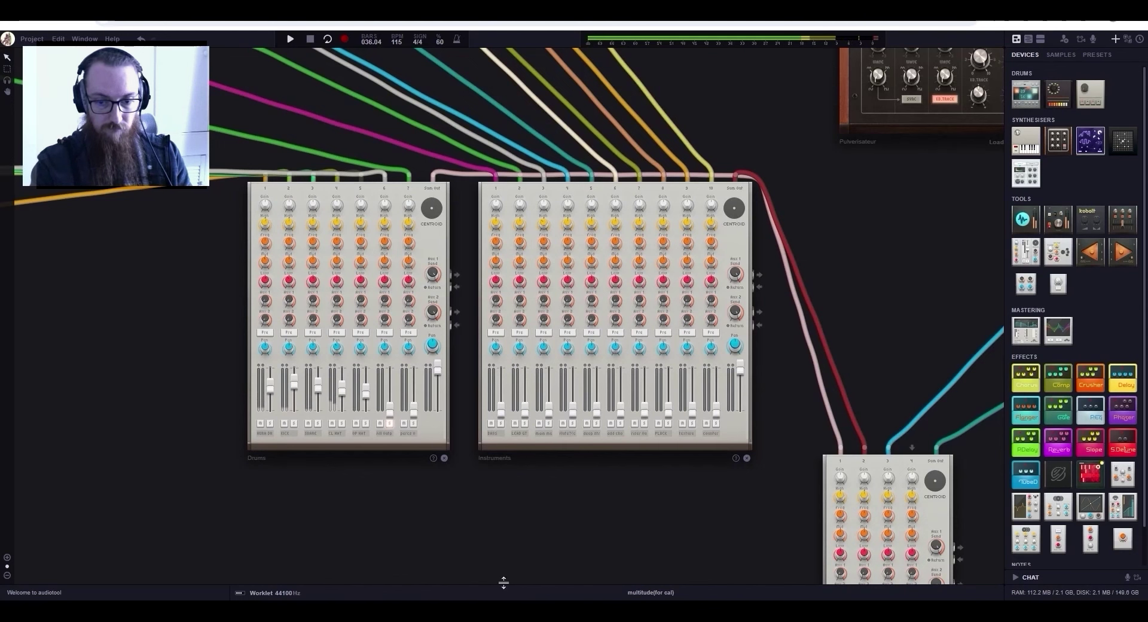
left_click_drag(503, 581, 519, 283)
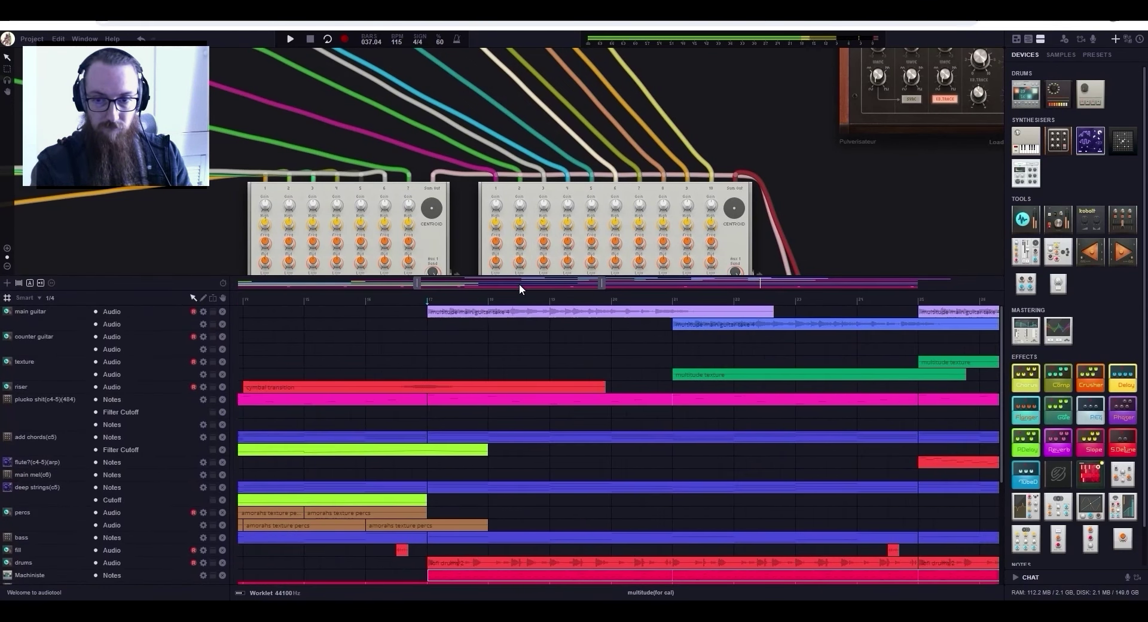
scroll(519, 283, "down", 5)
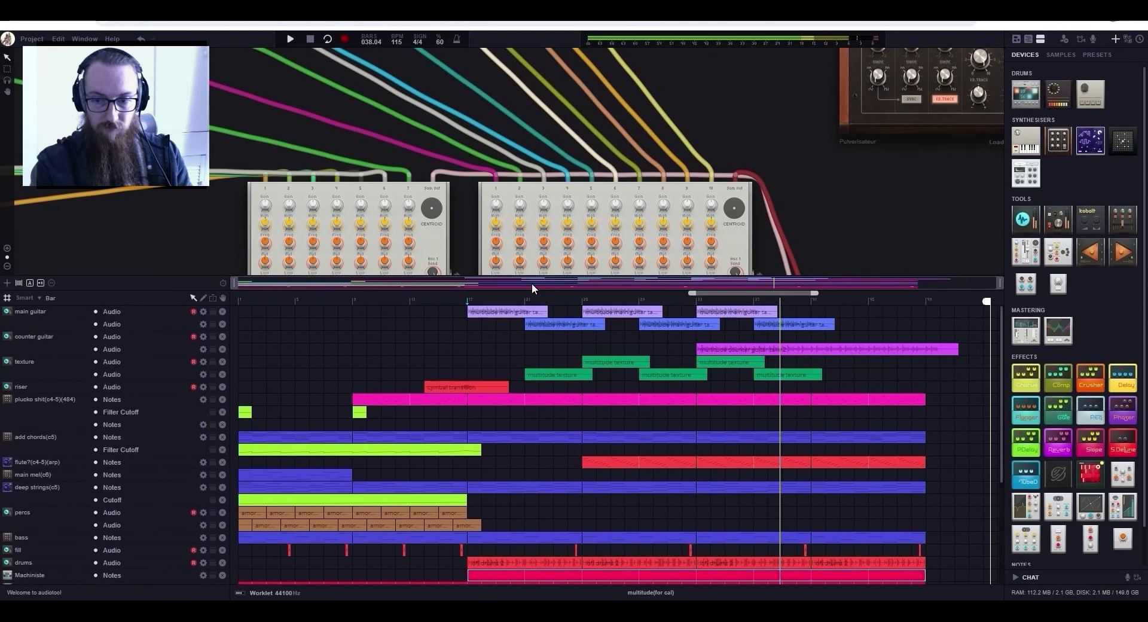
left_click_drag(532, 283, 491, 495)
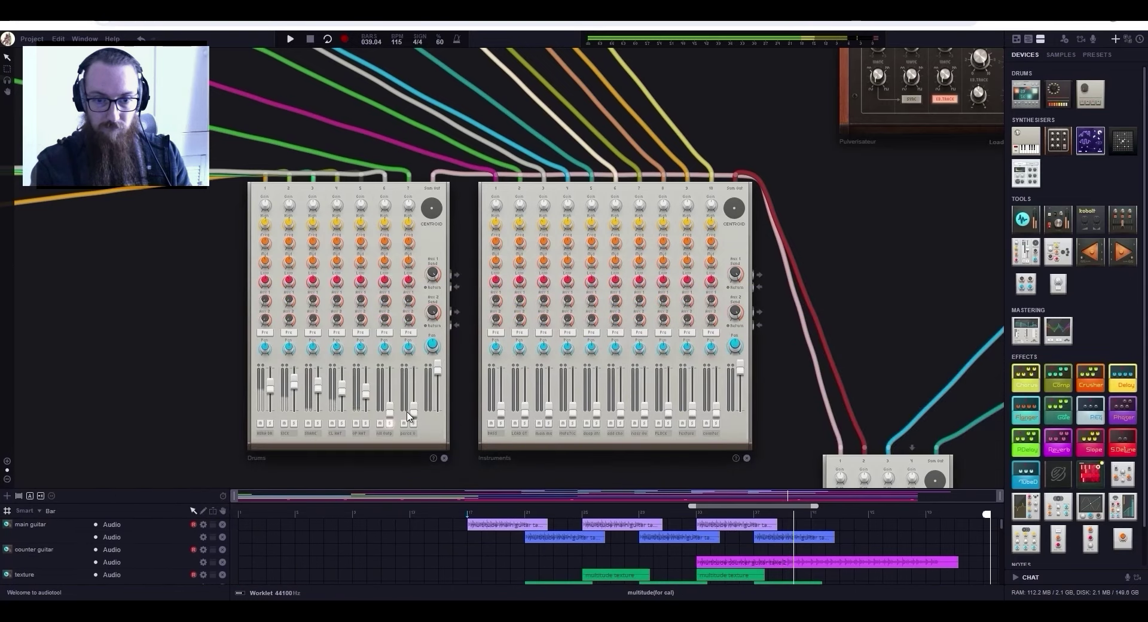
mouse_move(392, 411)
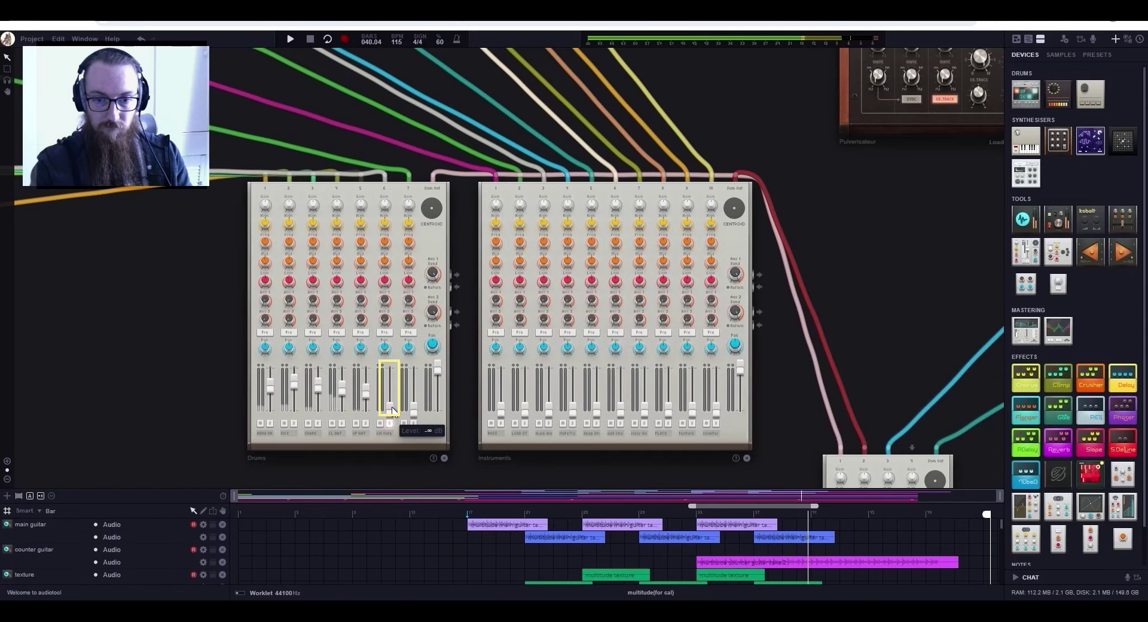
left_click_drag(393, 410, 389, 391)
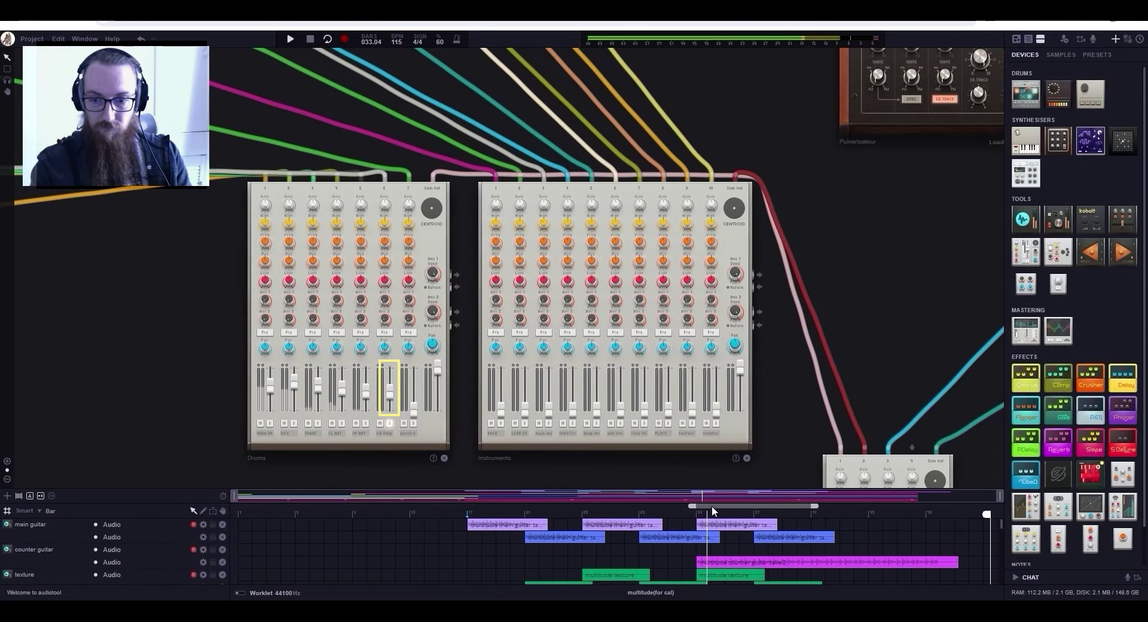
- Shorten the loop region to start at bar 40, play from there and raise the fill channel's level further
left_click_drag(693, 503, 789, 510)
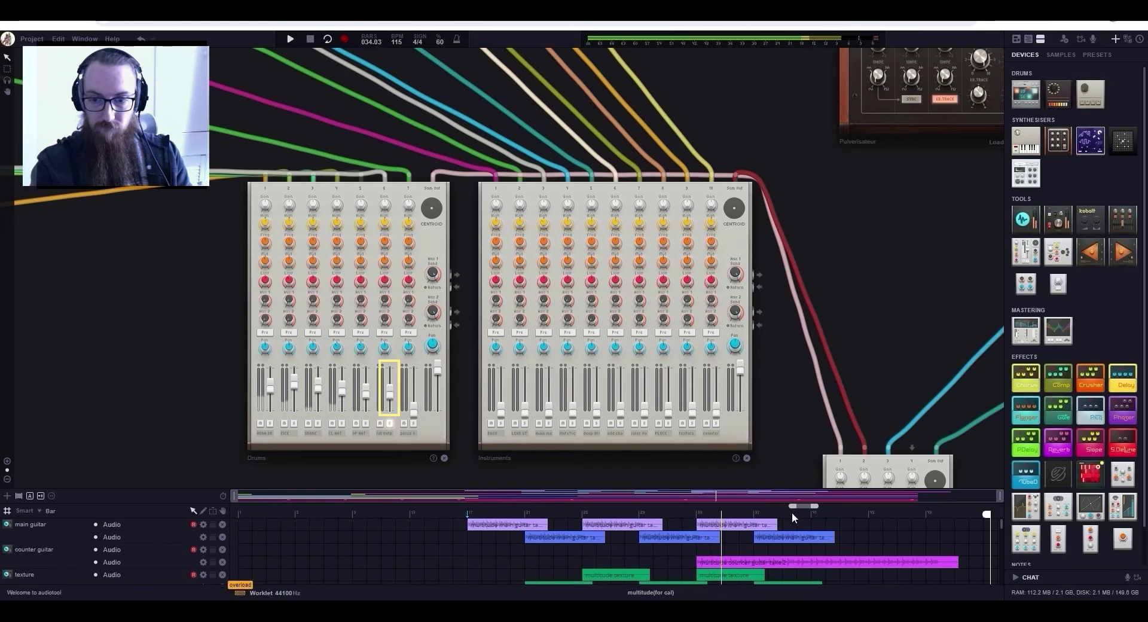
left_click(792, 513)
mouse_move(390, 398)
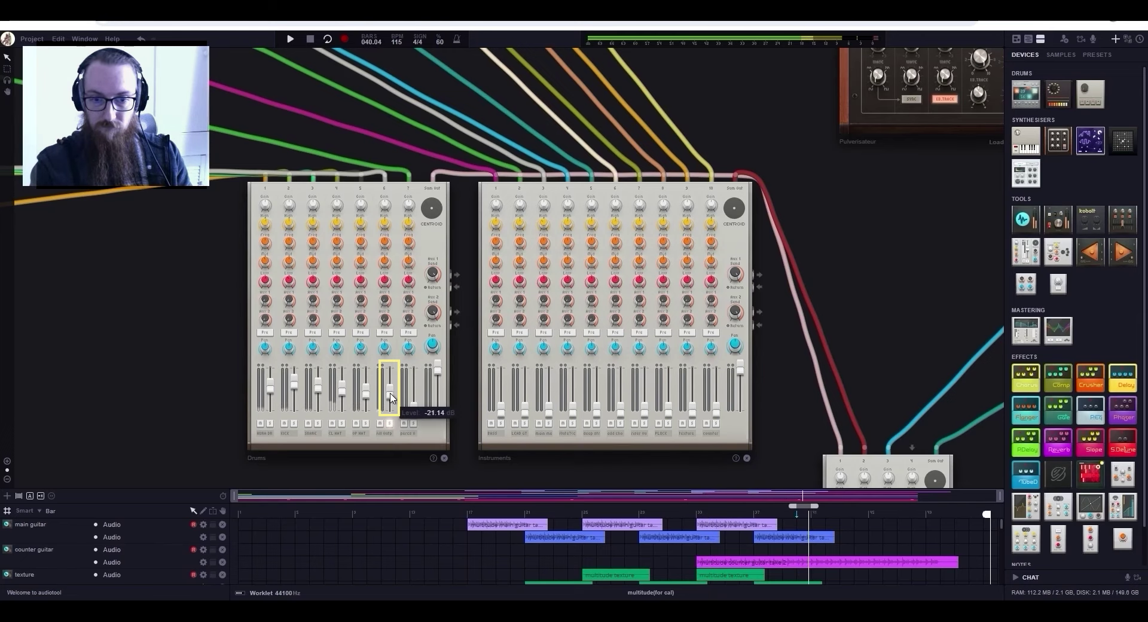
left_click_drag(389, 397, 392, 384)
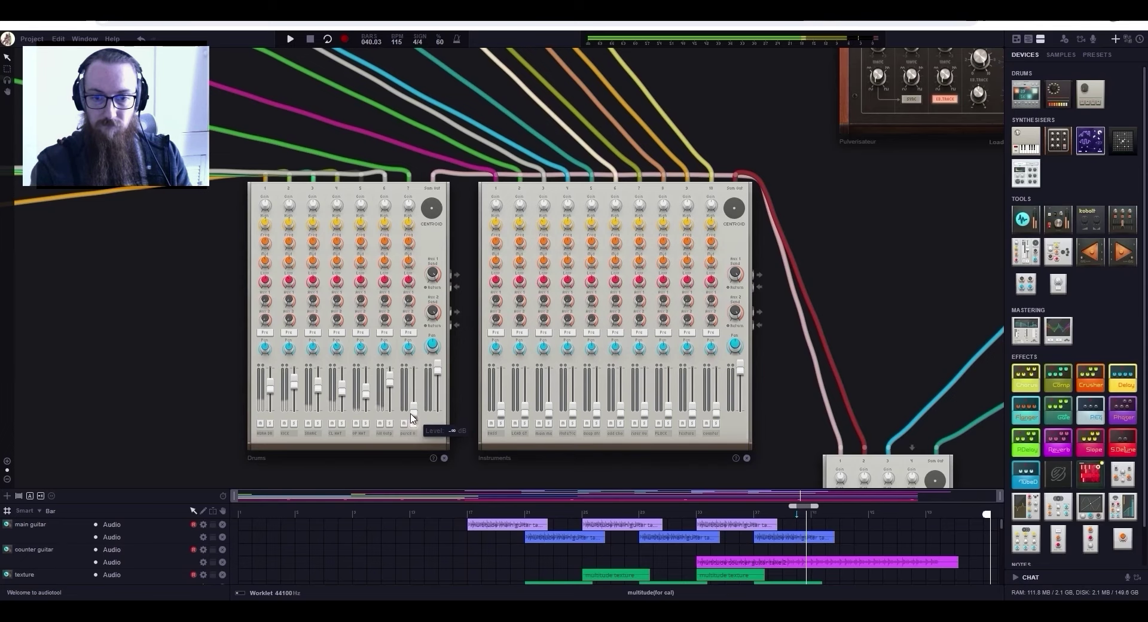
- Raise the percs channel on the Drums mixer to about -3.4 dB, playing from bar 12 where the percs regions are active
left_click_drag(413, 413, 412, 388)
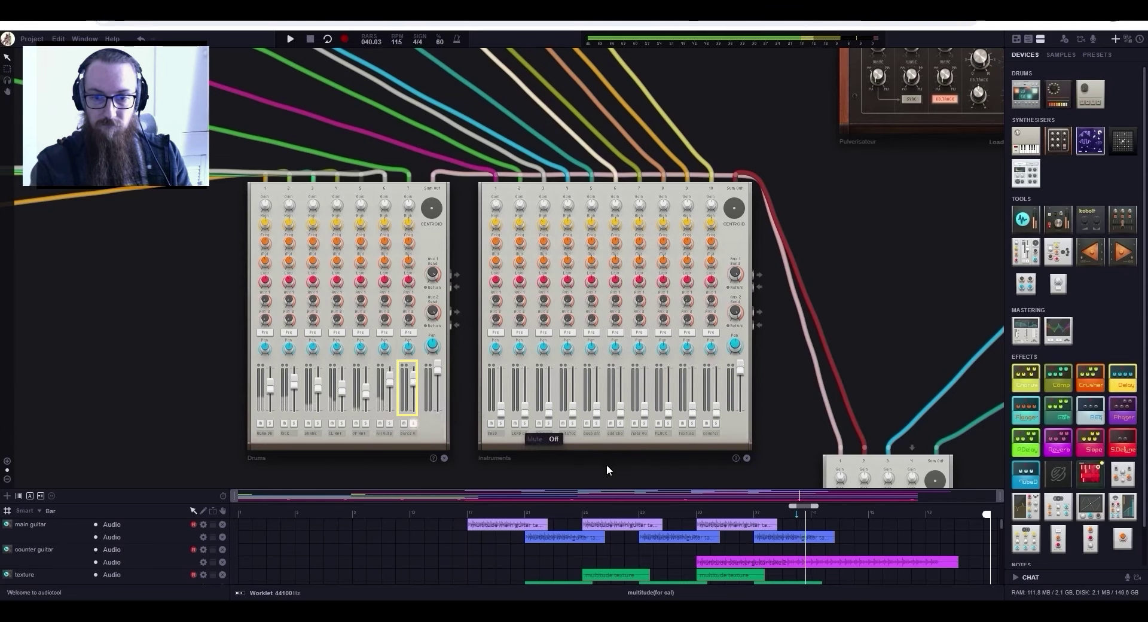
left_click_drag(606, 488, 614, 237)
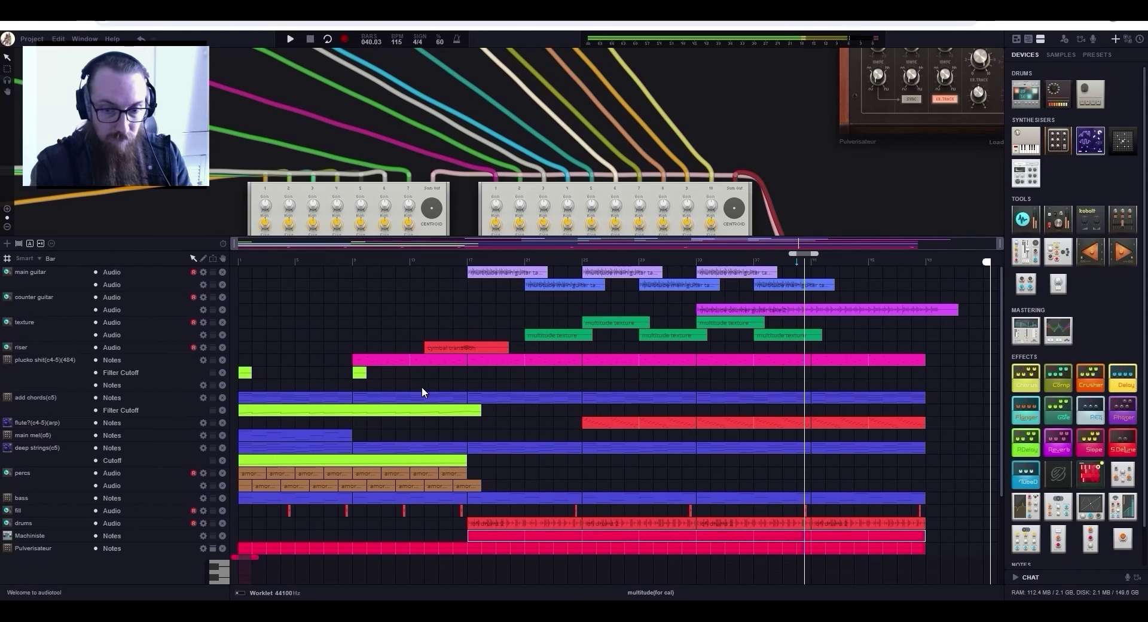
left_click(393, 261)
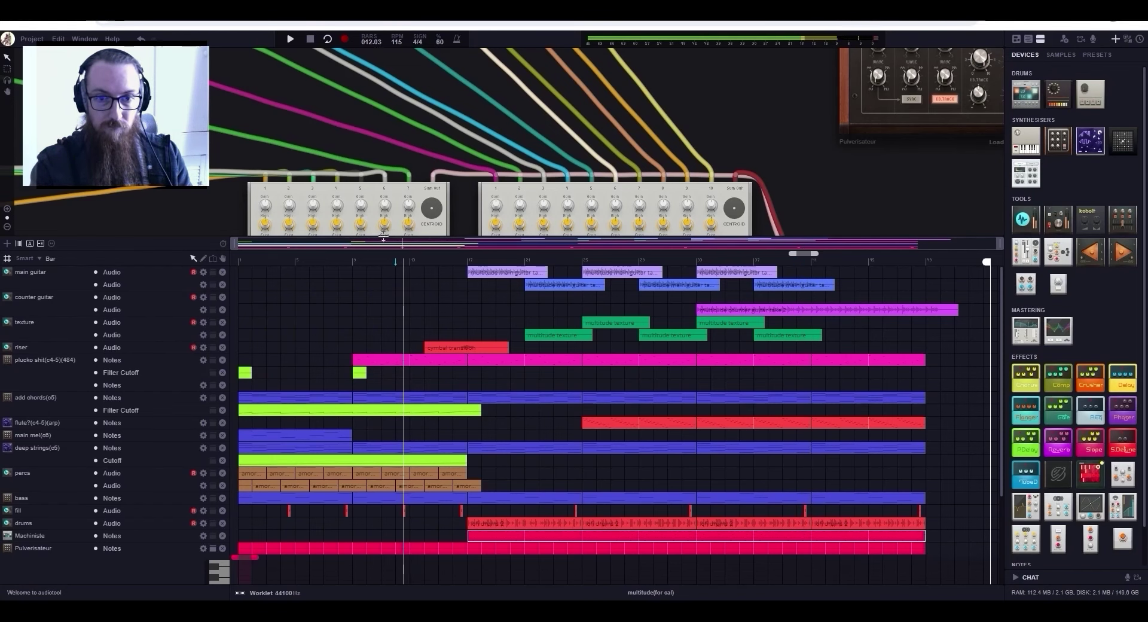
left_click_drag(385, 241, 412, 434)
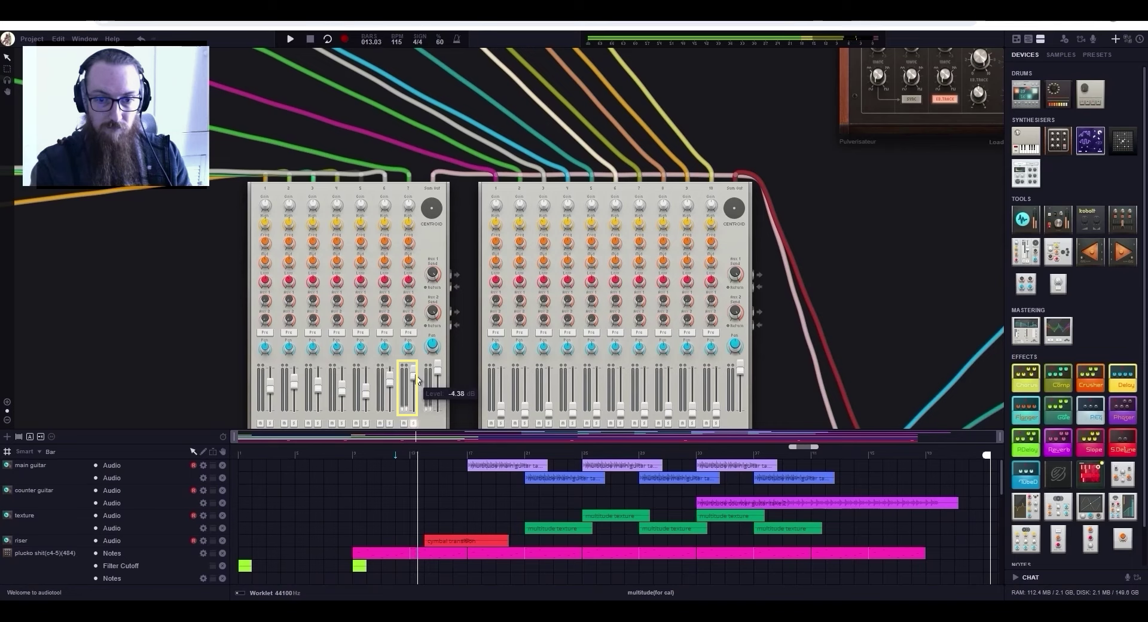
mouse_move(418, 379)
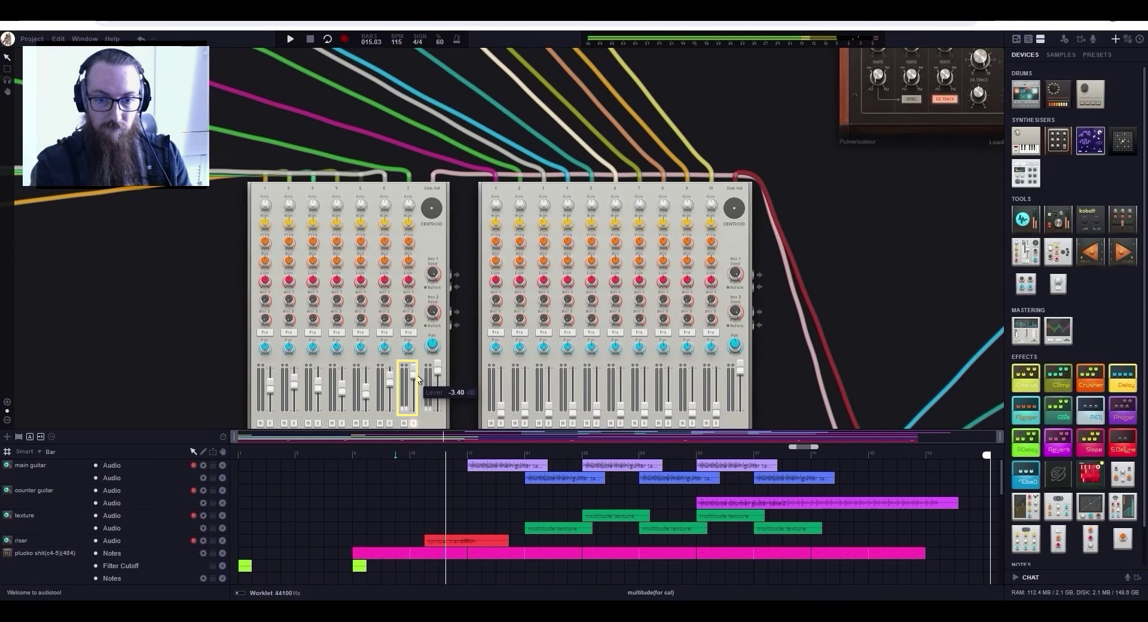
- Mute the drums channel on the Submix mixer and raise the level of the first channel on the Instruments mixer
scroll(458, 378, "down", 3)
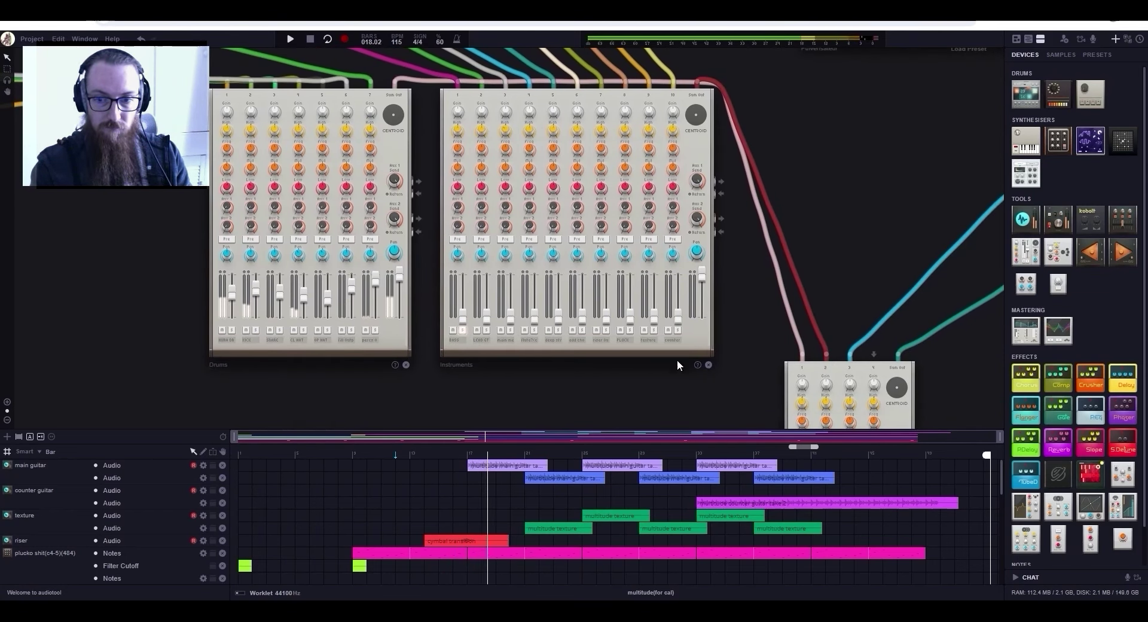
left_click_drag(727, 390, 544, 235)
left_click_drag(501, 322, 439, 191)
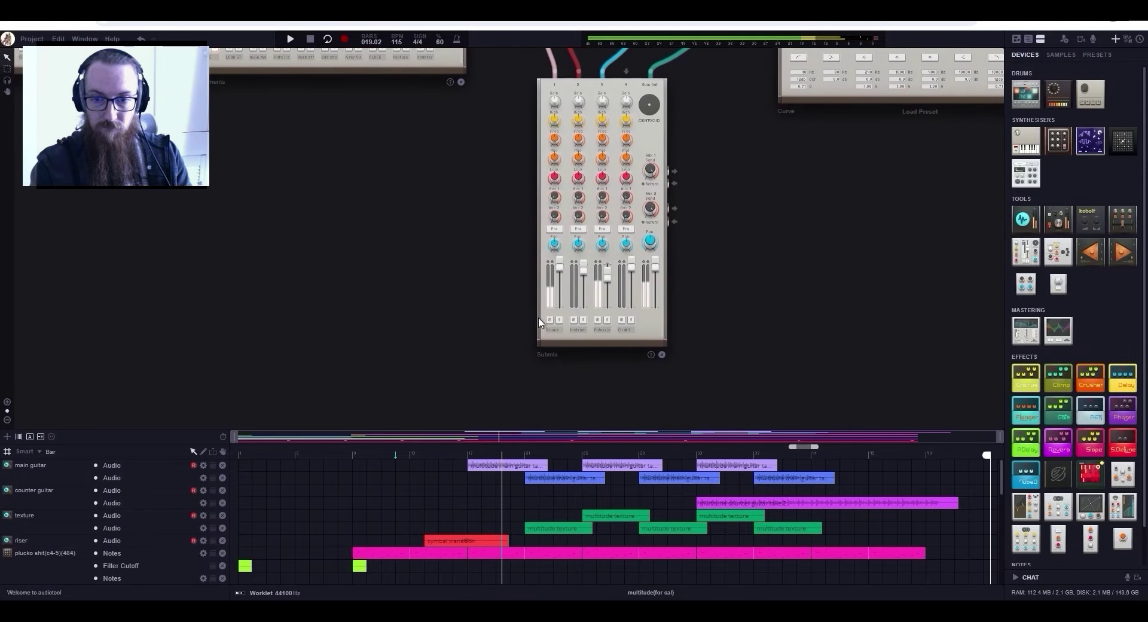
left_click(551, 318)
left_click_drag(410, 286, 502, 394)
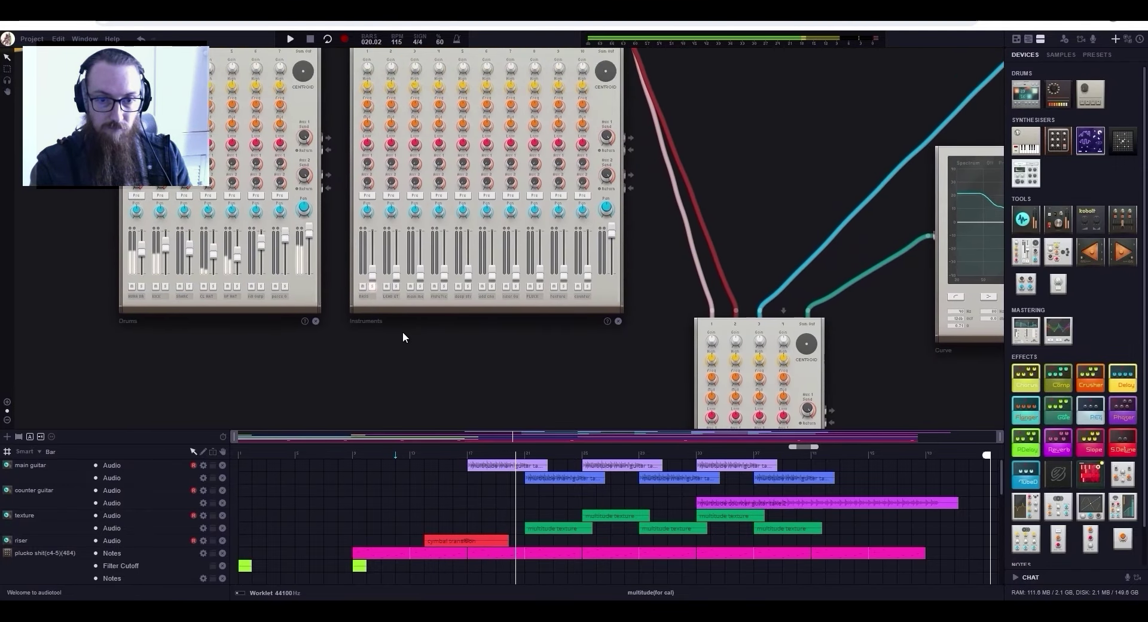
mouse_move(373, 262)
left_mouse_down()
mouse_move(381, 247)
mouse_move(383, 270)
mouse_move(383, 234)
mouse_move(383, 248)
left_mouse_up()
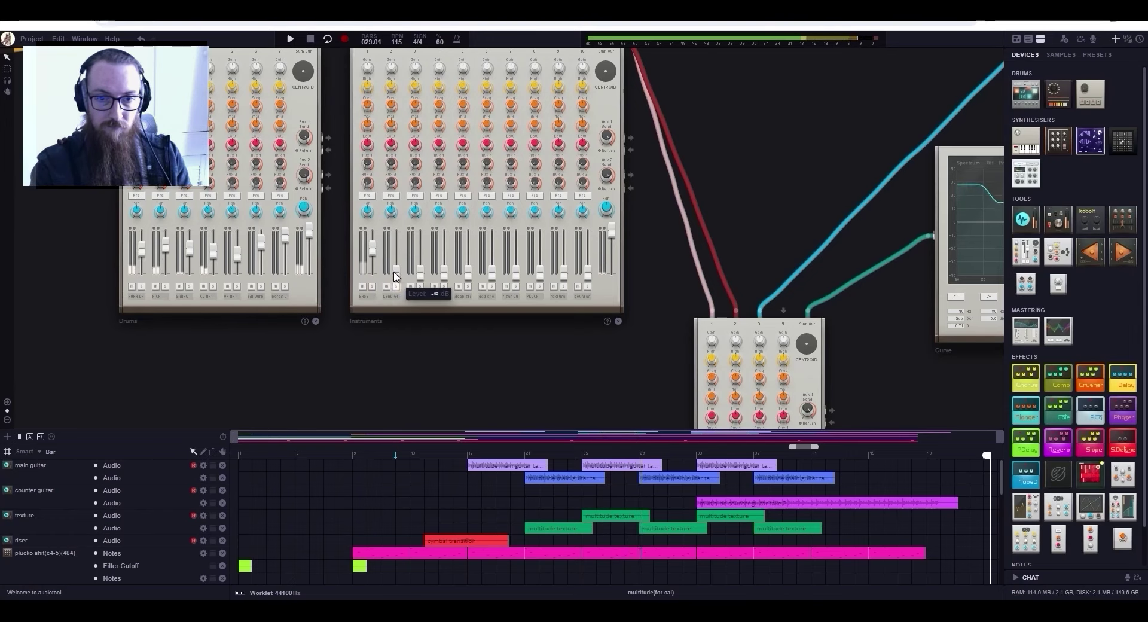
- Raise the second and third channels on the Instruments mixer, playing from bar 5 to adjust the third channel's level
left_click_drag(397, 268, 424, 251)
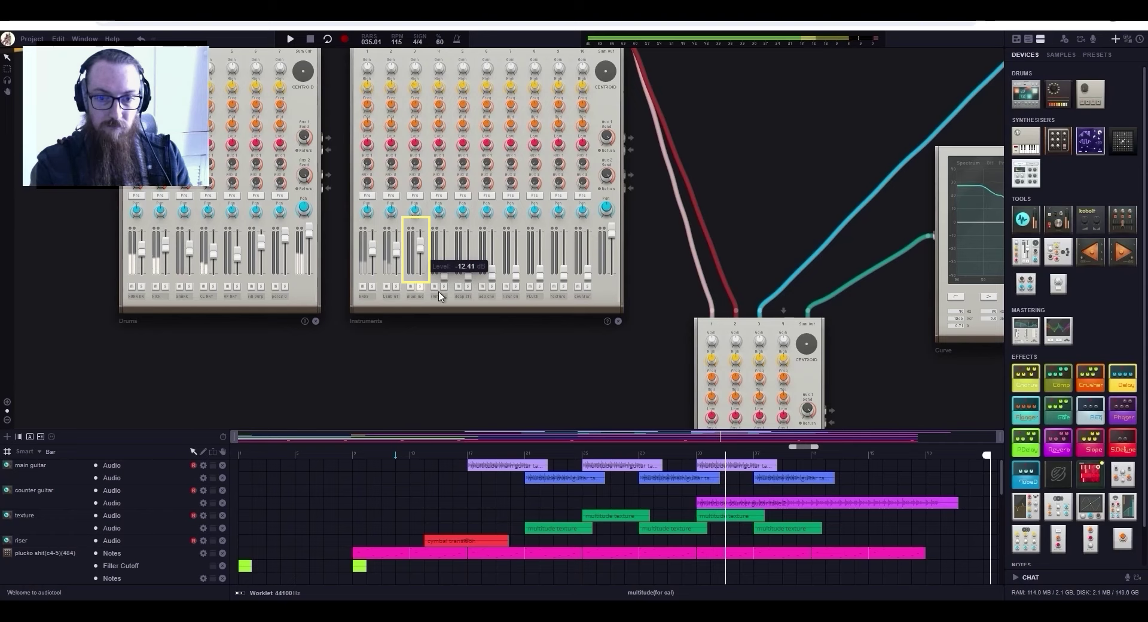
left_click(296, 454)
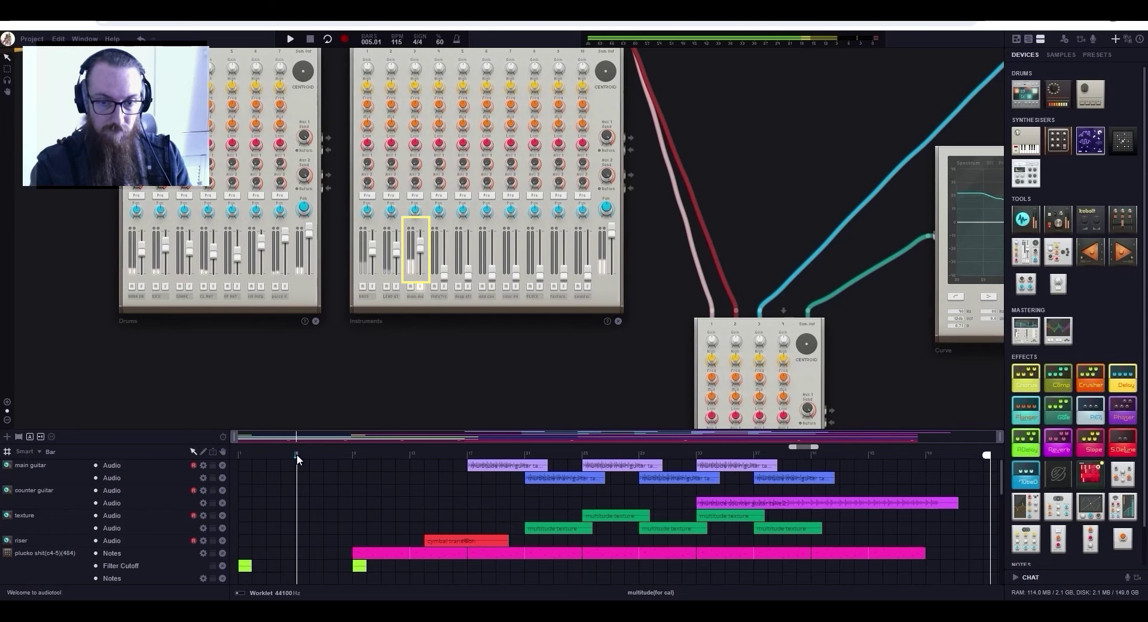
left_click_drag(424, 244, 424, 255)
left_click(420, 287)
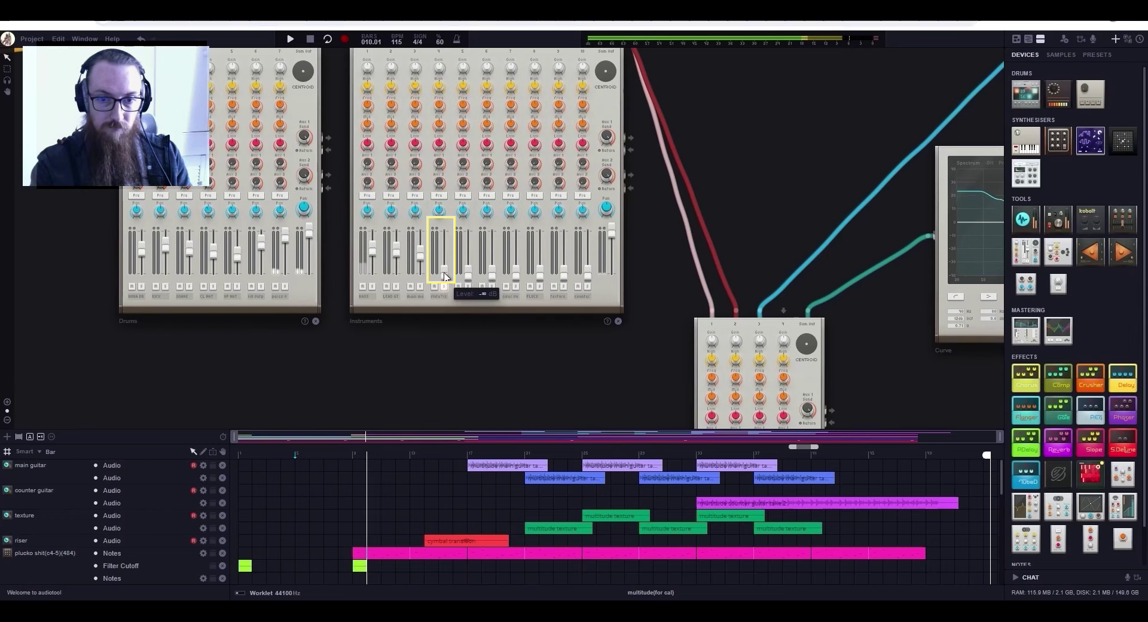
- Raise the fourth channel on the Instruments mixer and adjust its level while playing from bar 25, where the flute notes start
left_click_drag(444, 272, 446, 247)
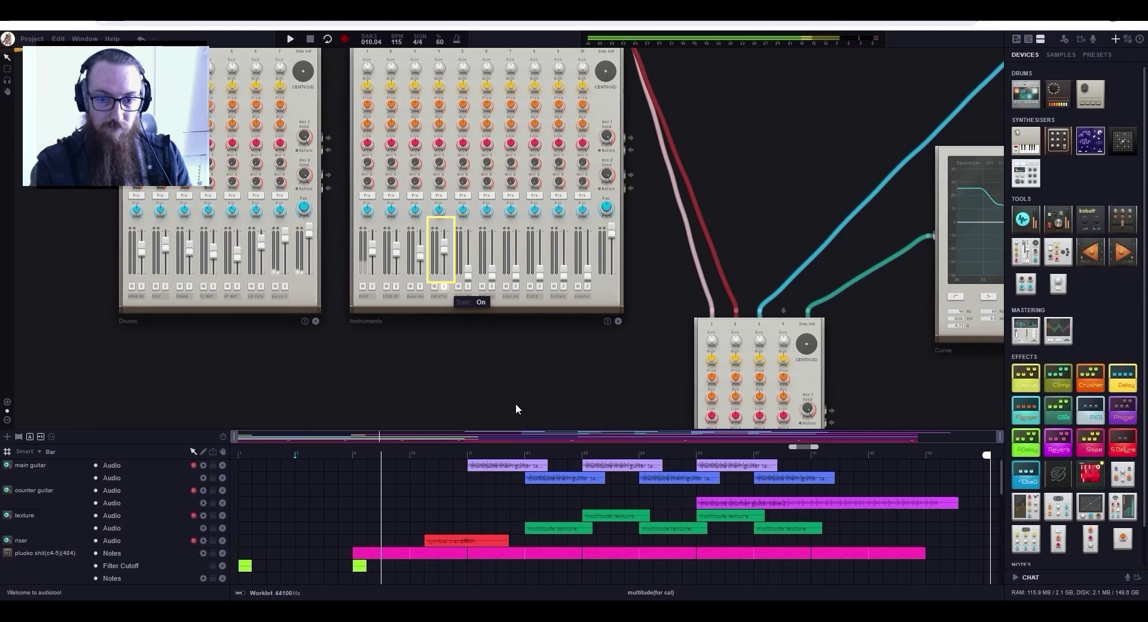
left_click(516, 454)
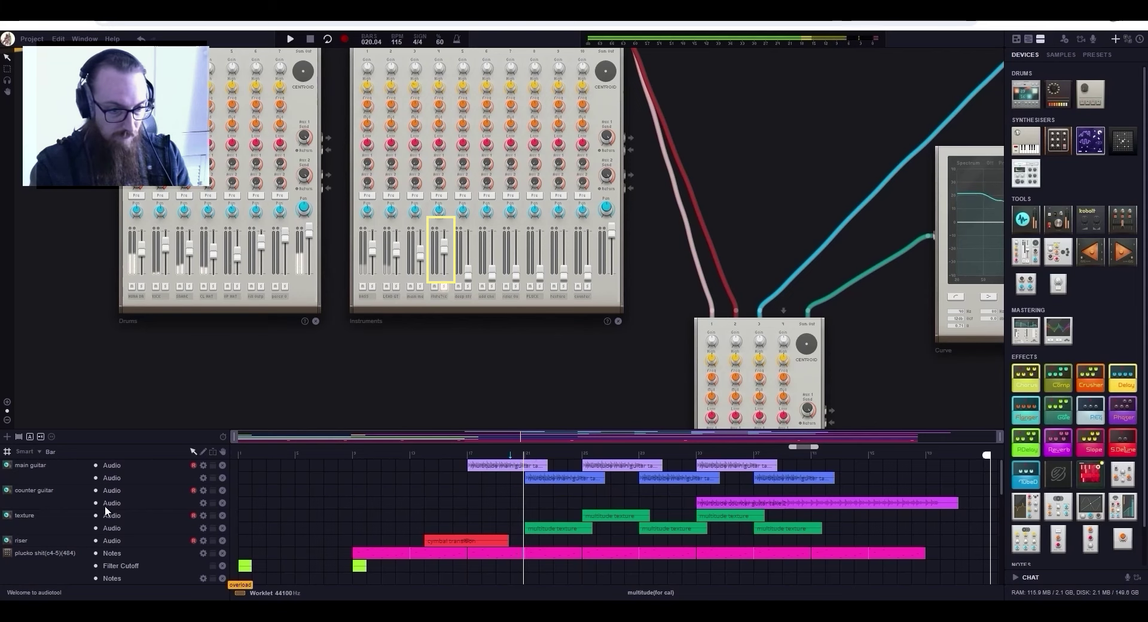
scroll(41, 500, "down", 5)
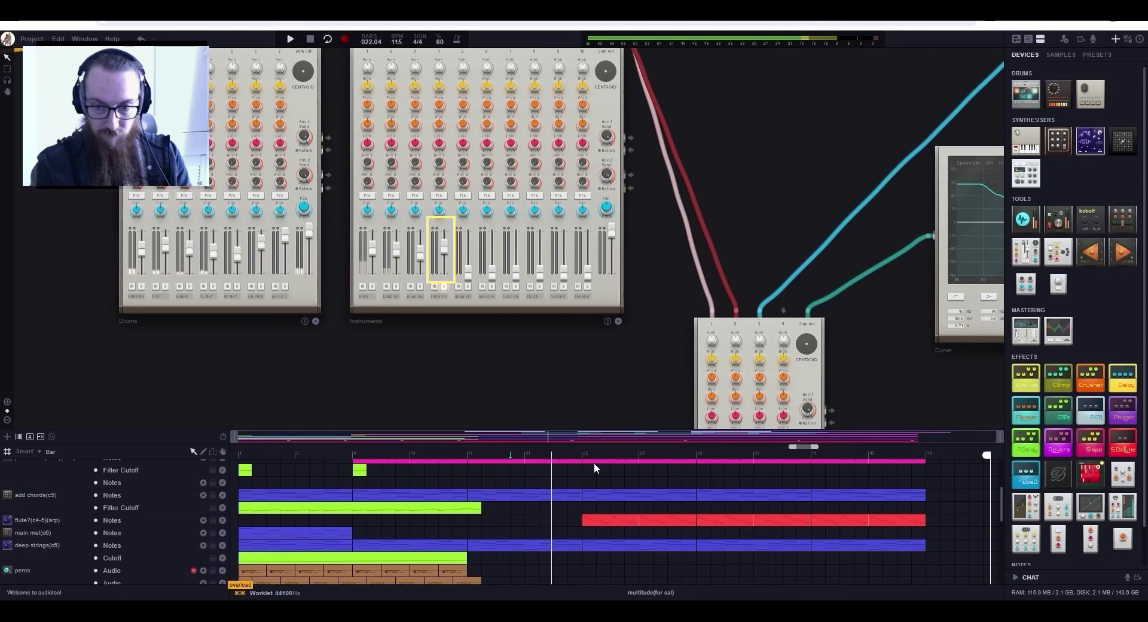
left_click(579, 453)
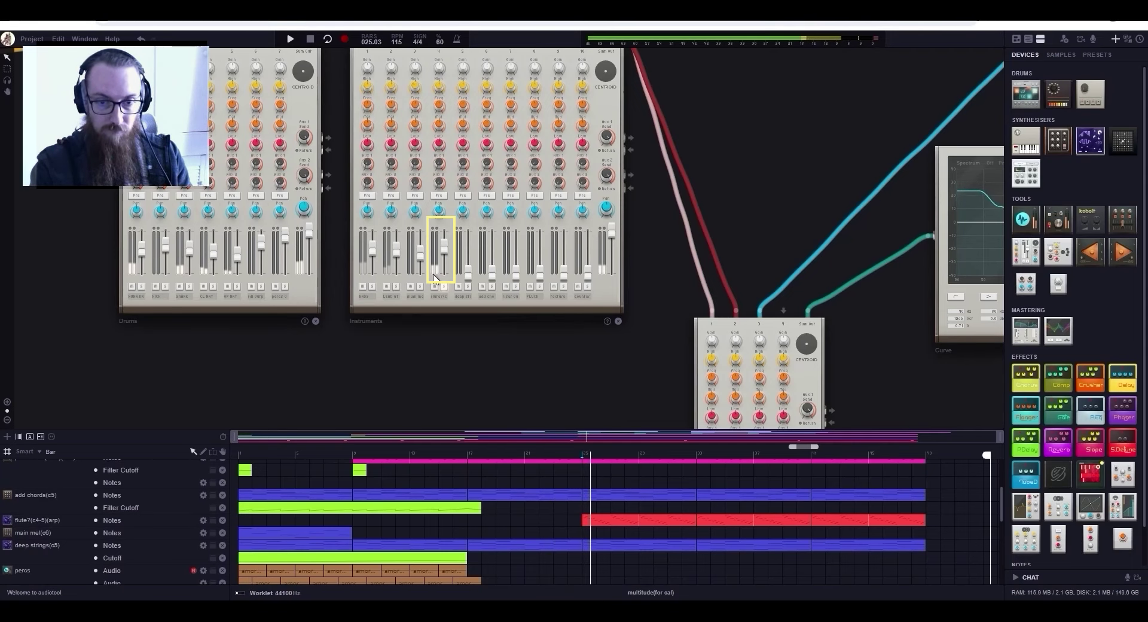
left_click_drag(445, 256, 447, 259)
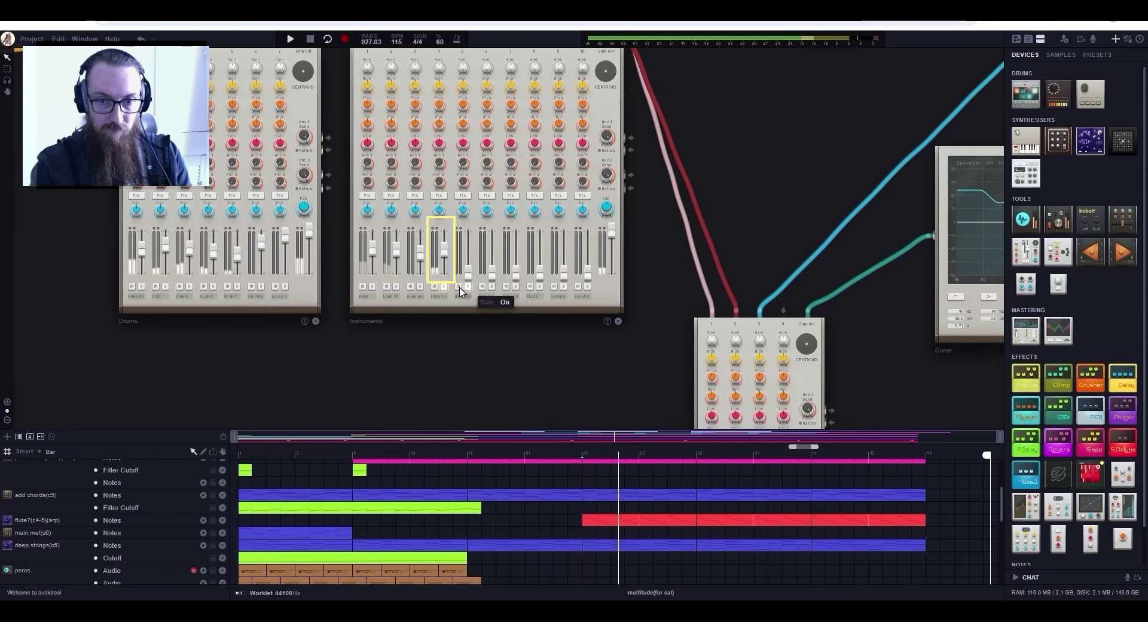
- Raise the fifth, sixth and seventh channels on the Instruments mixer, bringing the seventh to about -17.7 dB
left_click_drag(469, 276, 470, 253)
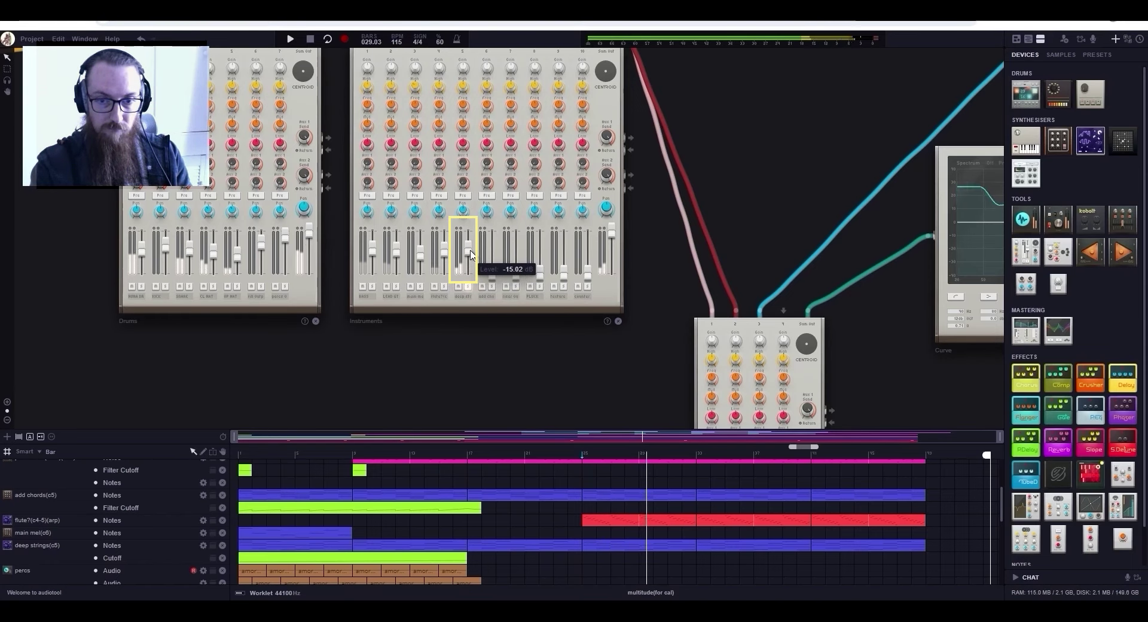
left_click_drag(471, 254, 516, 258)
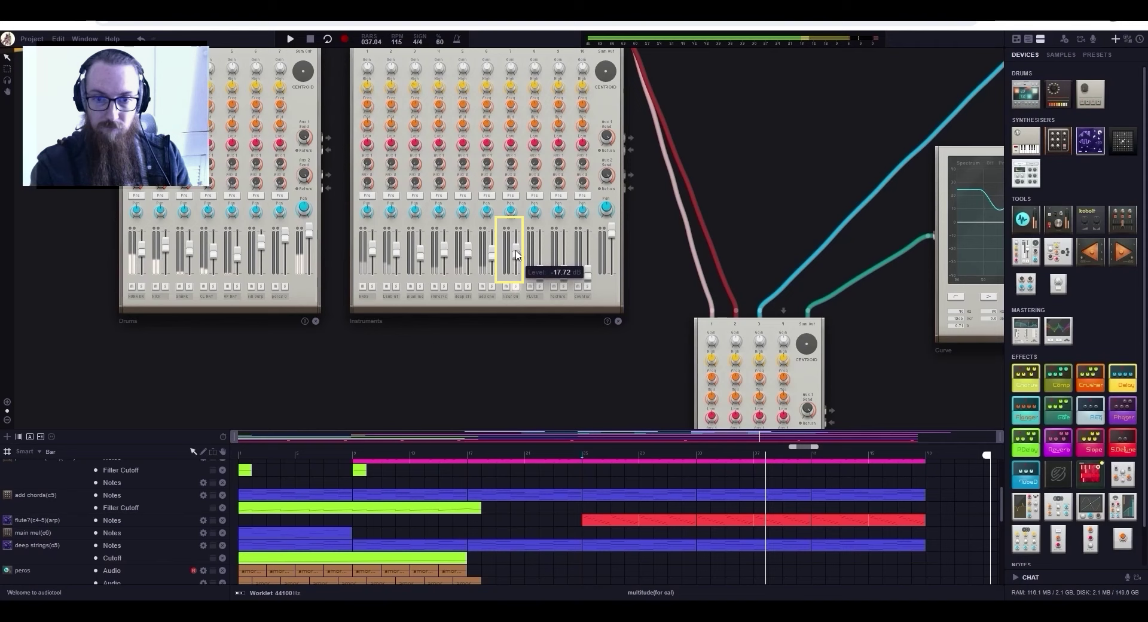
- Replay the riser passage from around bar 16 and raise the seventh channel on the Instruments mixer to about -7.9 dB
left_click(353, 456)
scroll(369, 484, "up", 5)
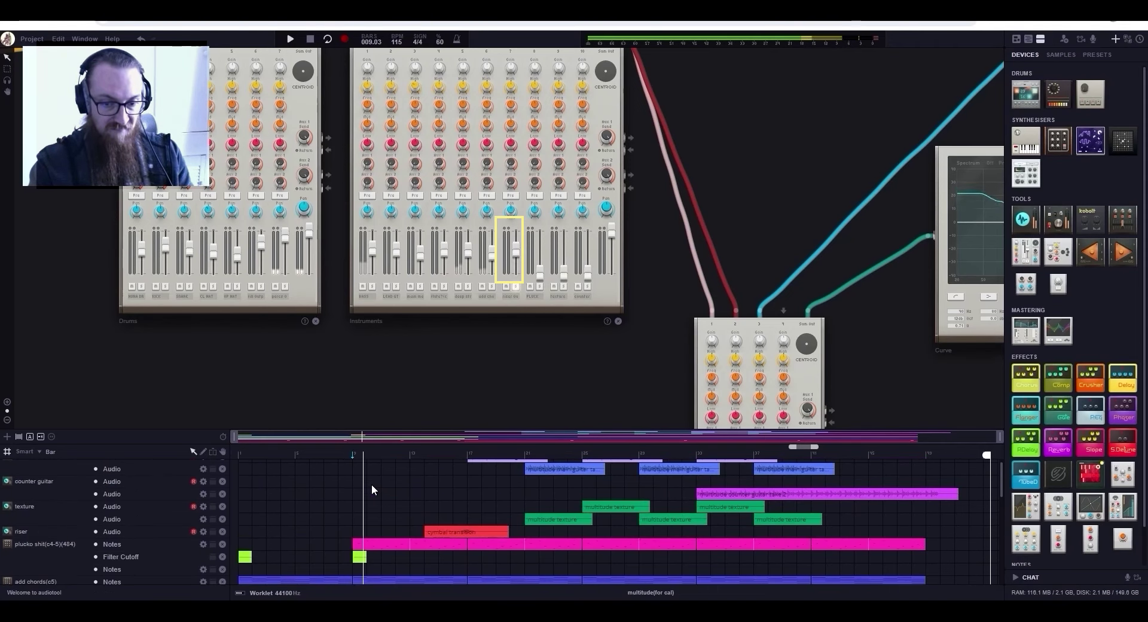
left_click(444, 455)
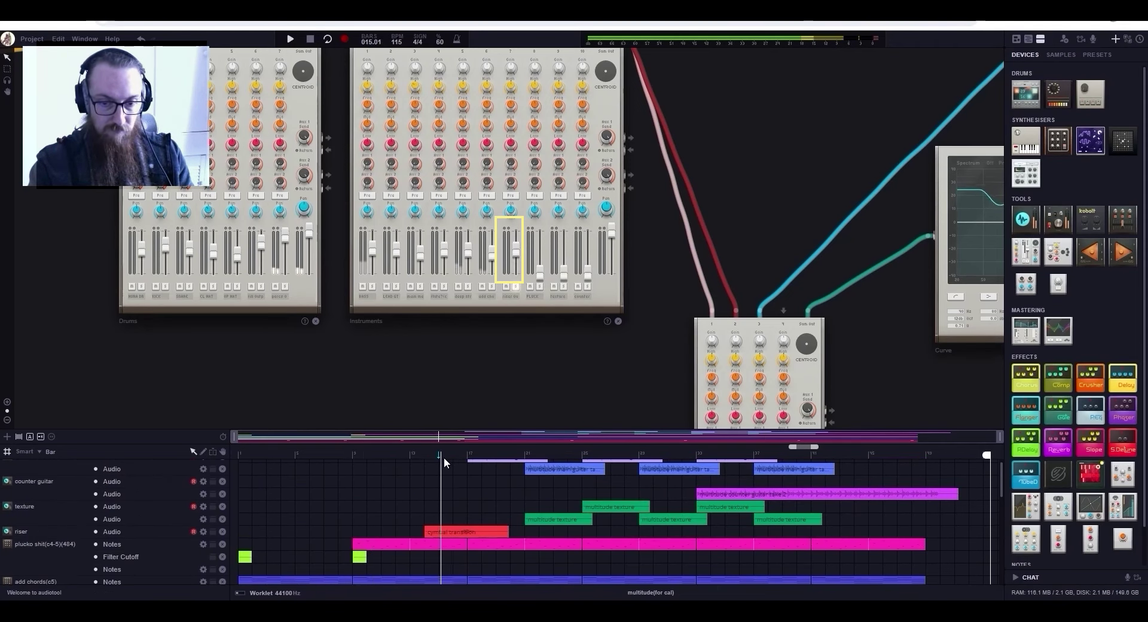
mouse_move(518, 257)
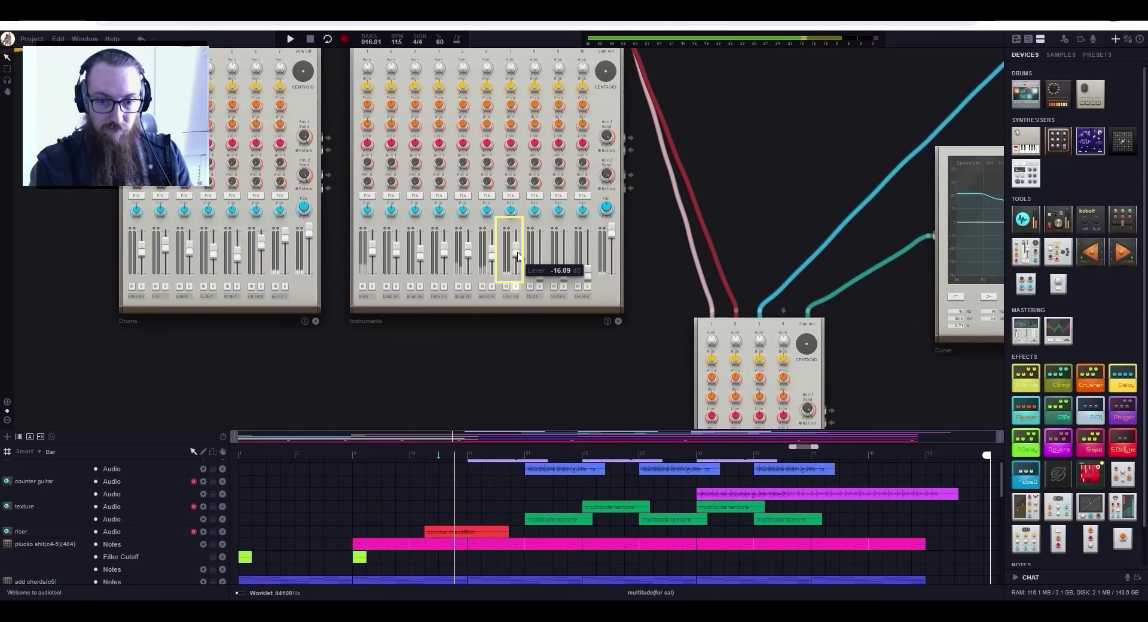
left_click_drag(518, 257, 517, 256)
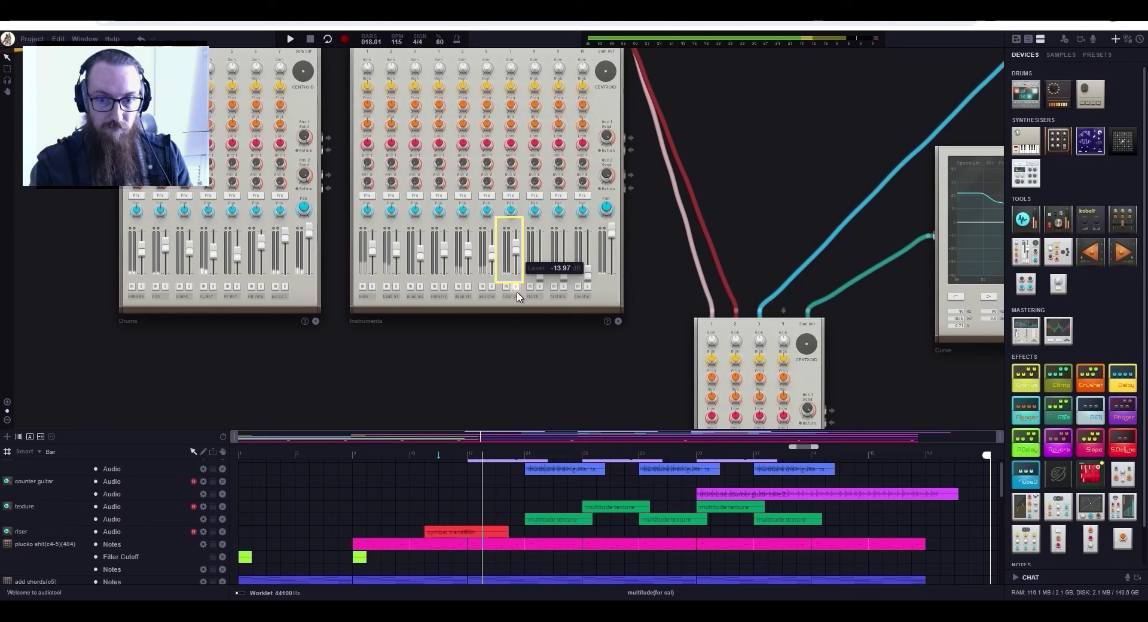
left_click(452, 454)
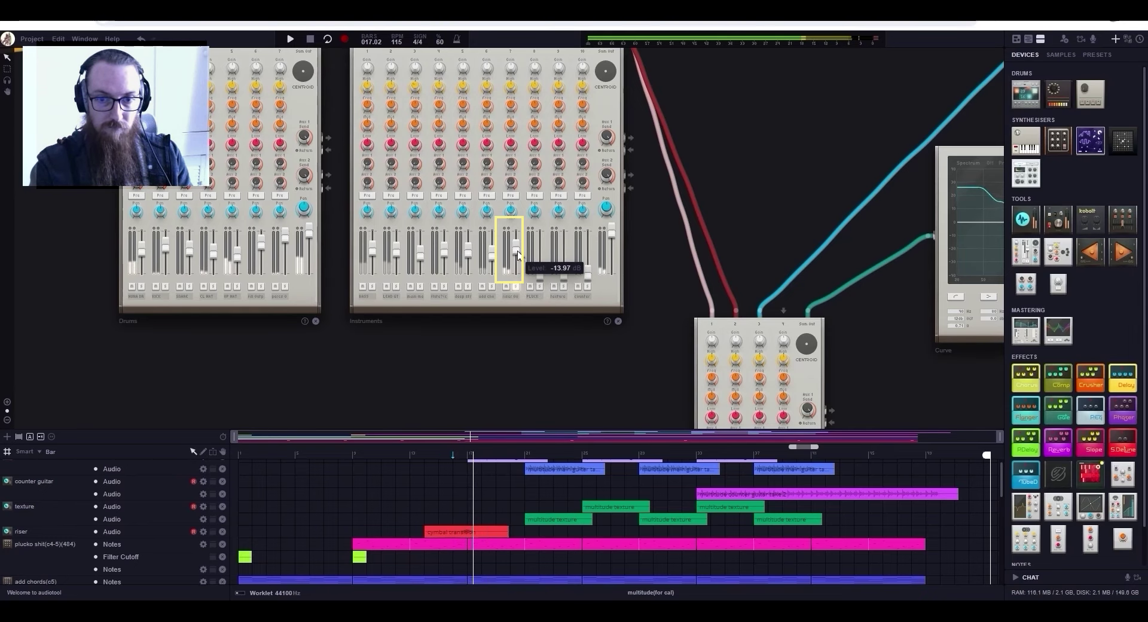
left_click(450, 455)
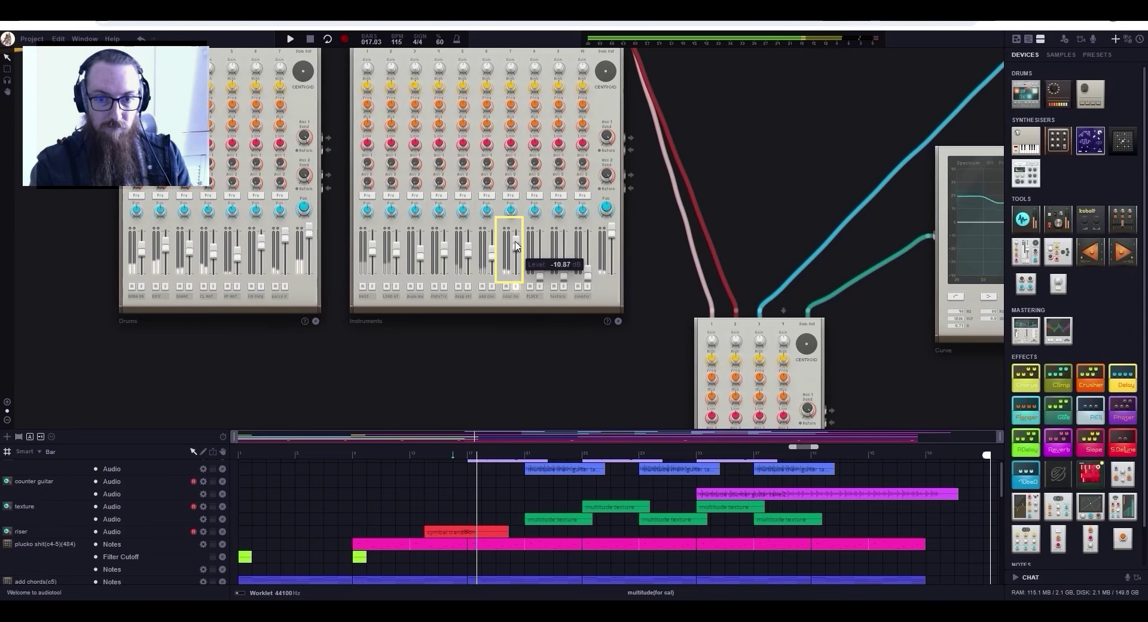
left_click(453, 453)
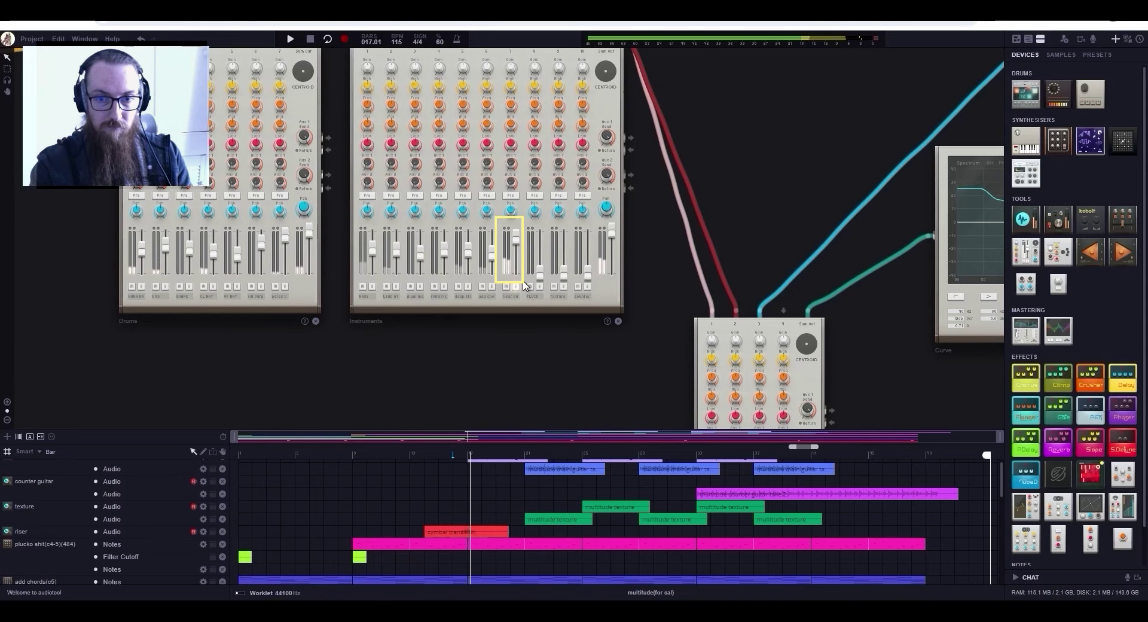
left_click_drag(516, 241, 517, 243)
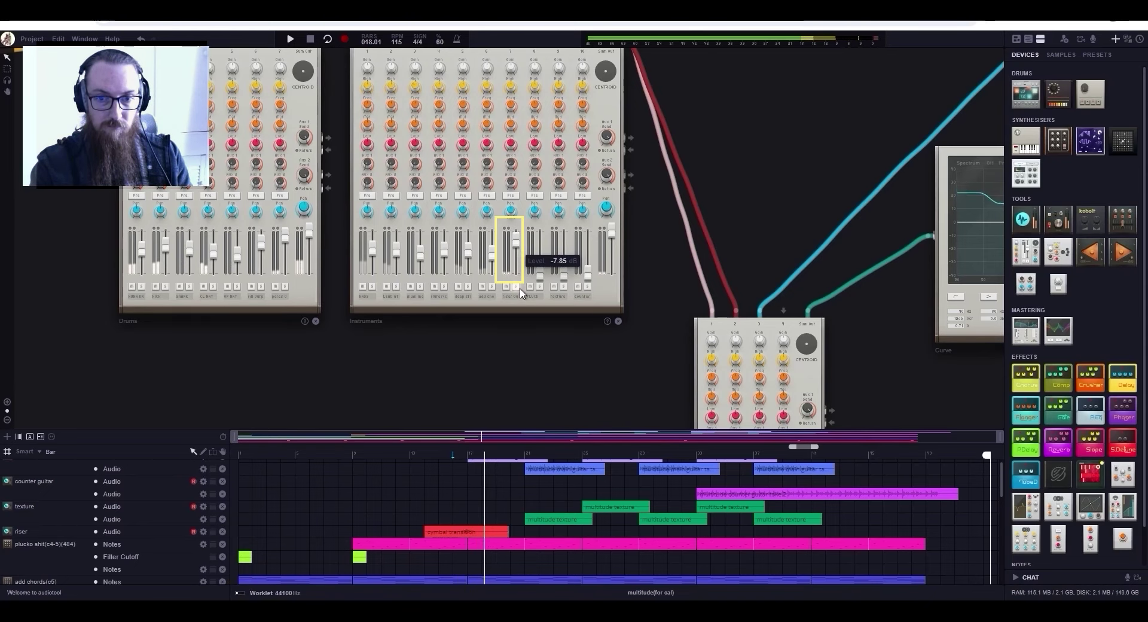
- Raise the last three channels on the Instruments mixer, setting the eighth to about -12.9 dB
left_click_drag(539, 273, 542, 250)
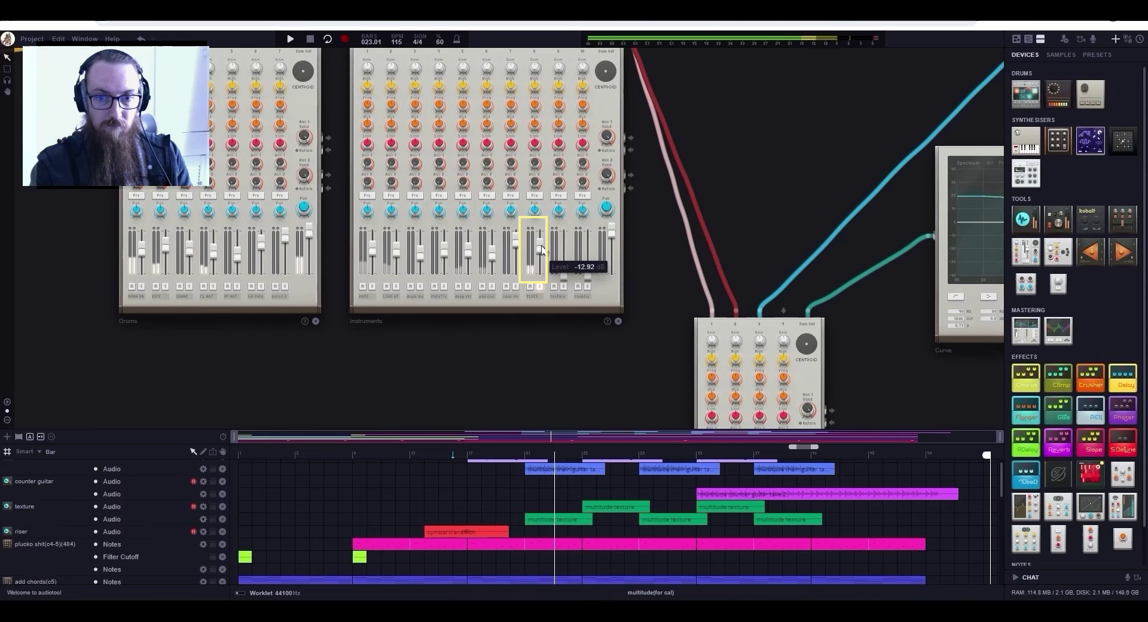
left_click_drag(563, 274, 567, 246)
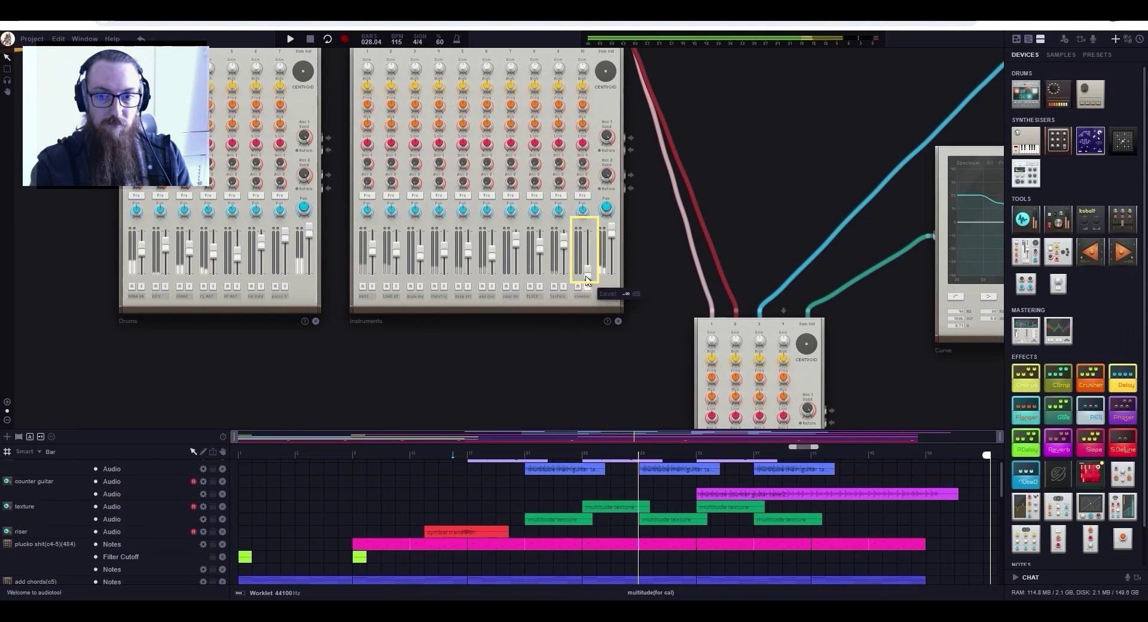
left_click_drag(588, 276, 589, 244)
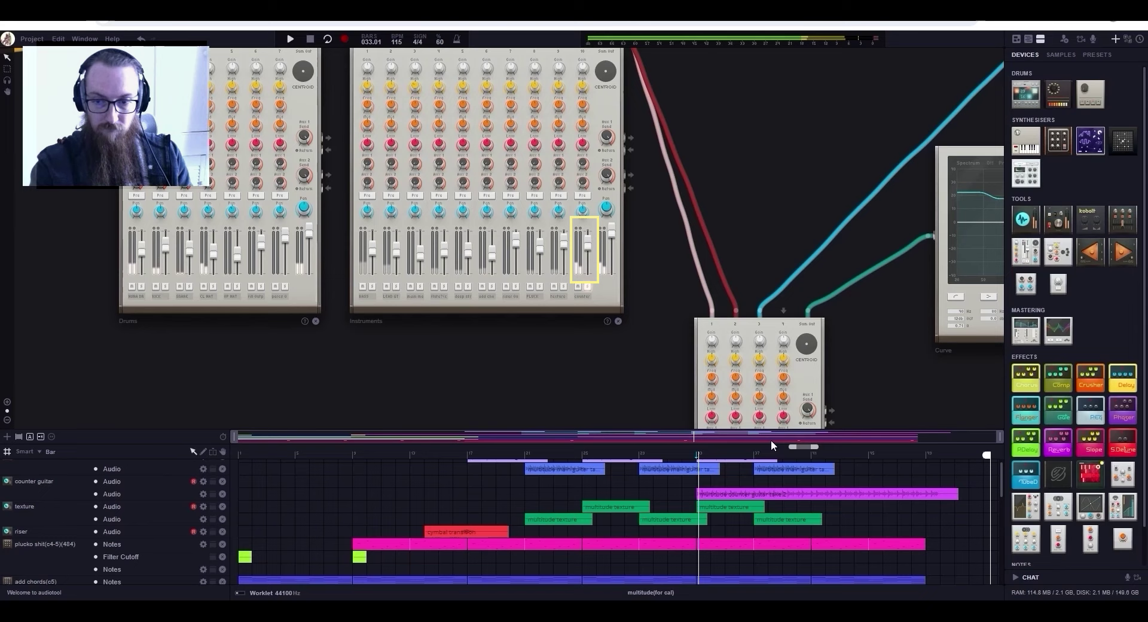
- Extend the loop region to start at about bar 33, set the tenth Instruments channel to about -13.4 dB and turn off its solo
left_click_drag(792, 446, 694, 453)
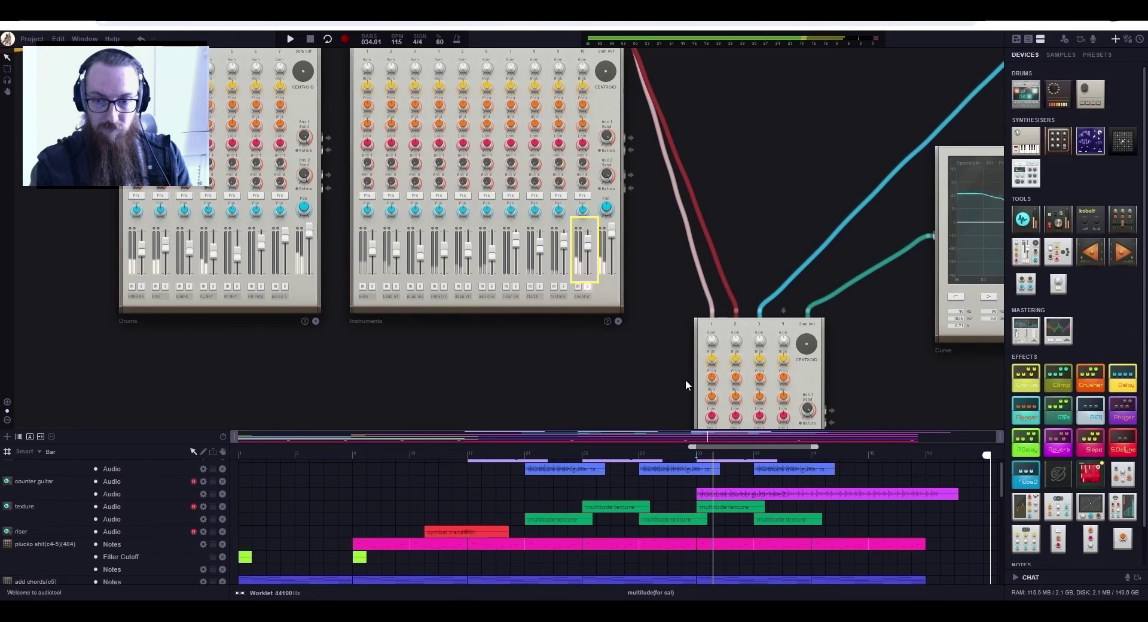
left_click_drag(589, 242, 590, 262)
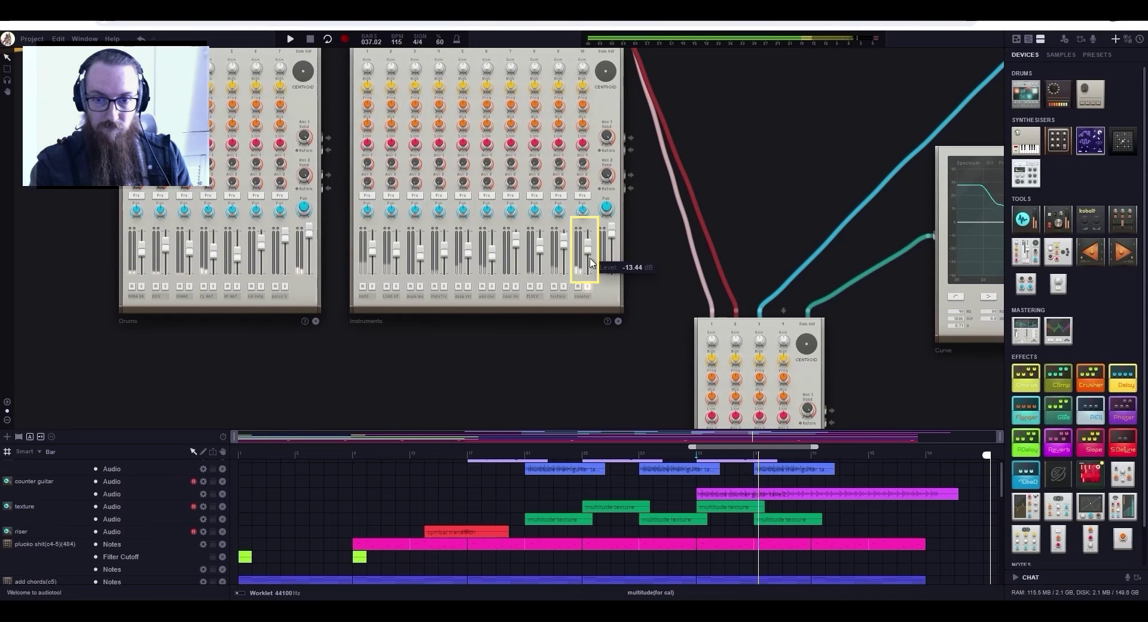
left_click(588, 287)
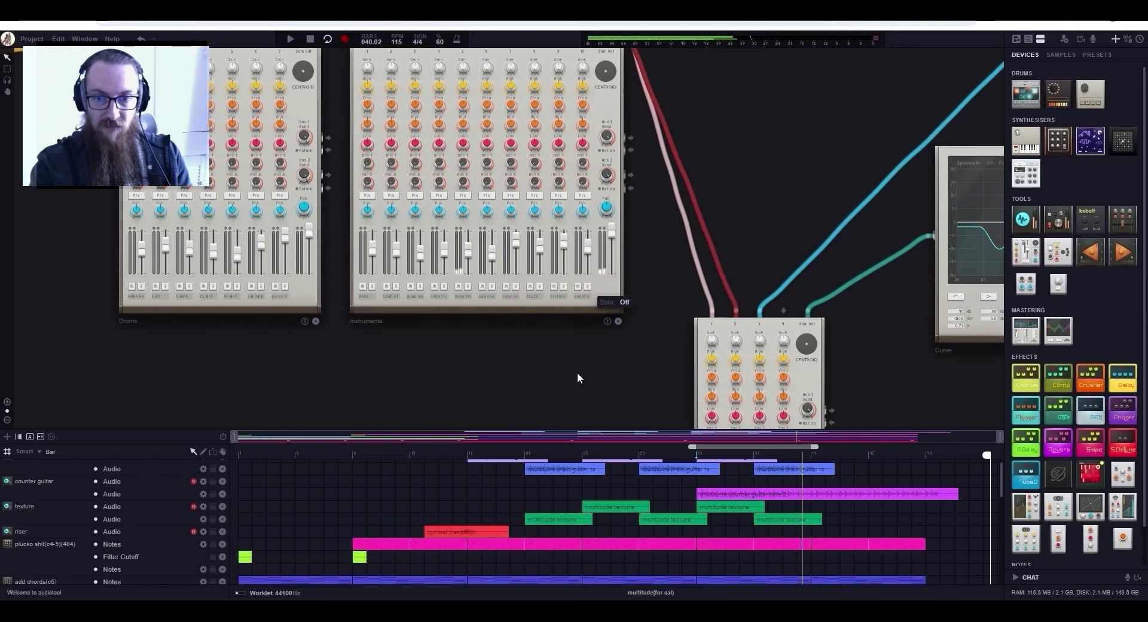
- Mute the noise reference on the third channel of the Submix mixer
scroll(576, 372, "down", 2)
left_click_drag(580, 385, 319, 191)
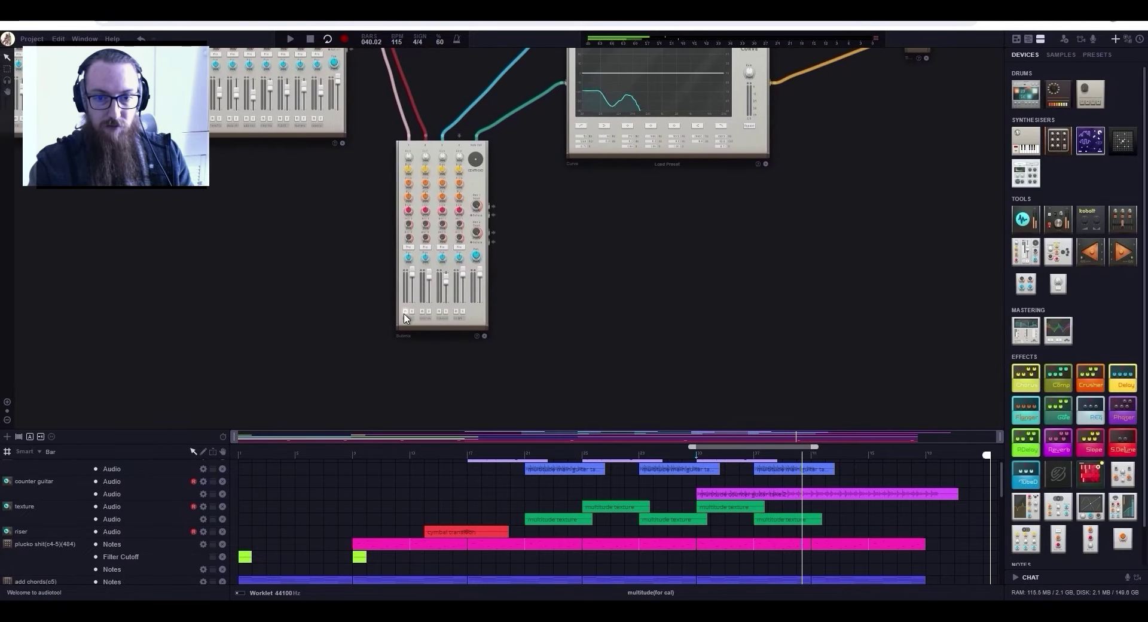
scroll(440, 315, "up", 3)
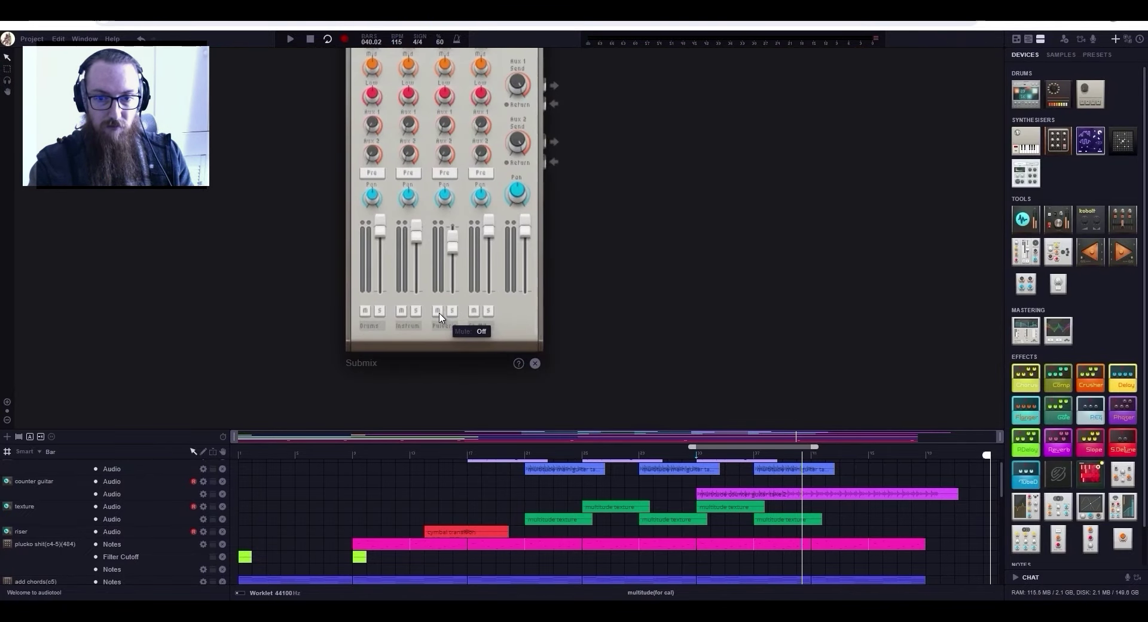
left_click(440, 314)
scroll(561, 326, "down", 4)
left_click_drag(395, 296, 533, 315)
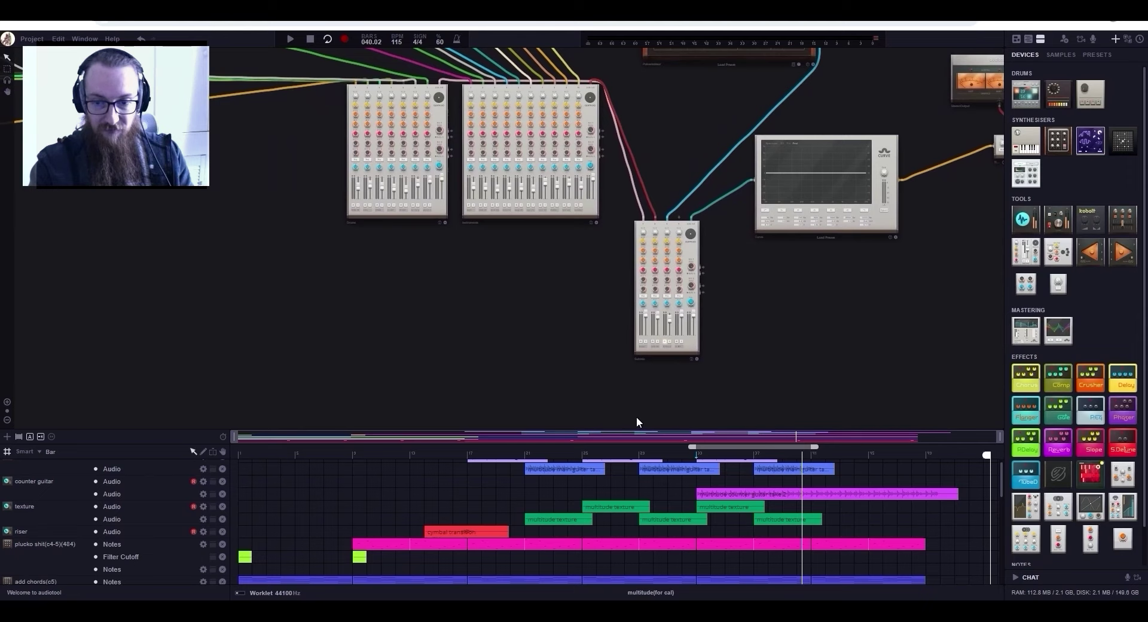
- Return the playhead to the start of the song and enlarge the timeline area to show more tracks
left_click(310, 39)
left_click(310, 39)
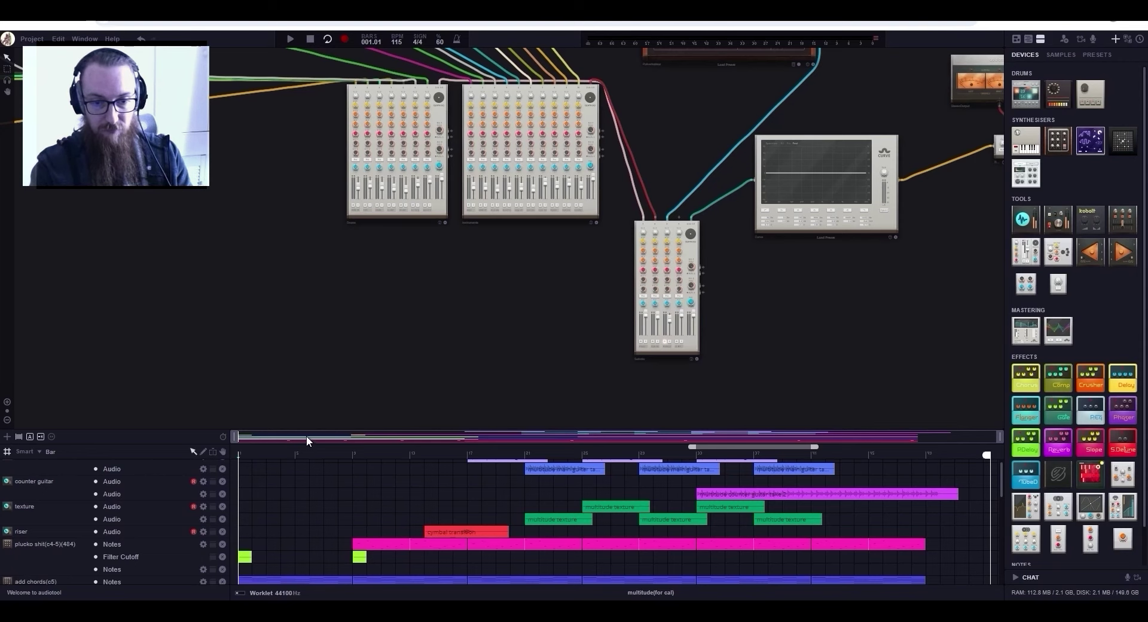
left_click_drag(307, 430, 307, 364)
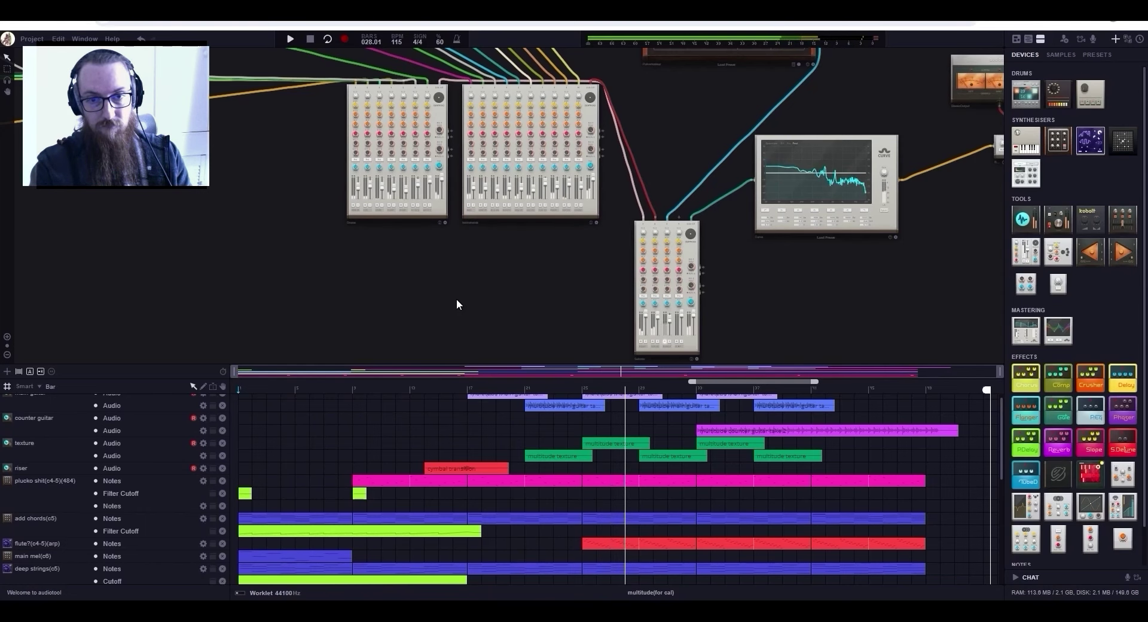
- Lower the first channel on the Drums mixer slightly while the full mix plays
scroll(350, 210, "up", 4)
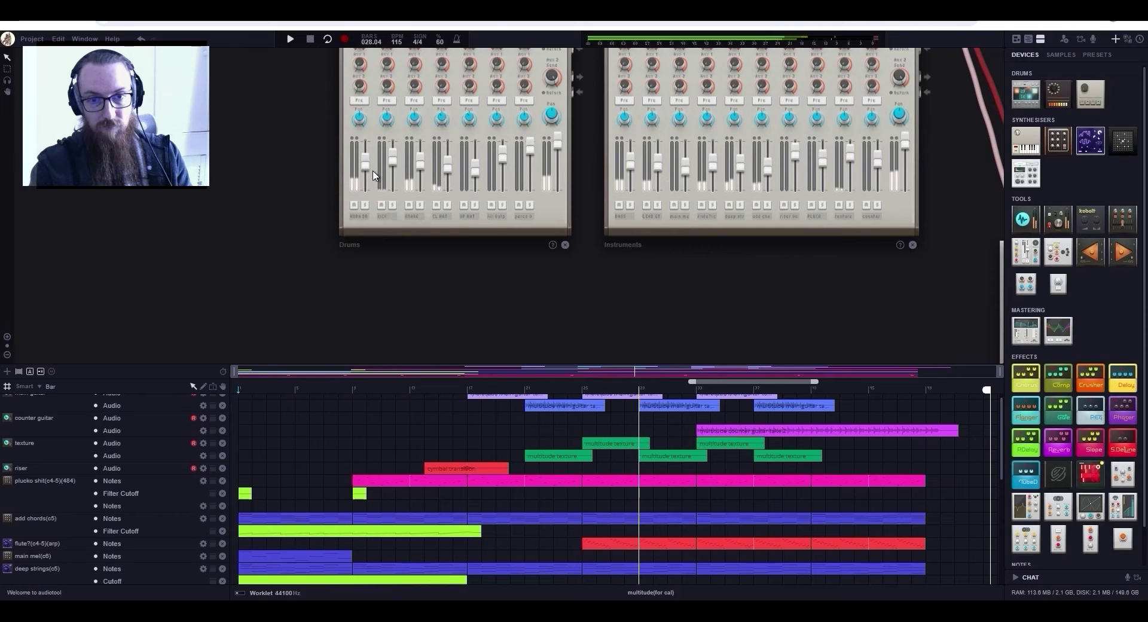
left_click_drag(365, 167, 366, 176)
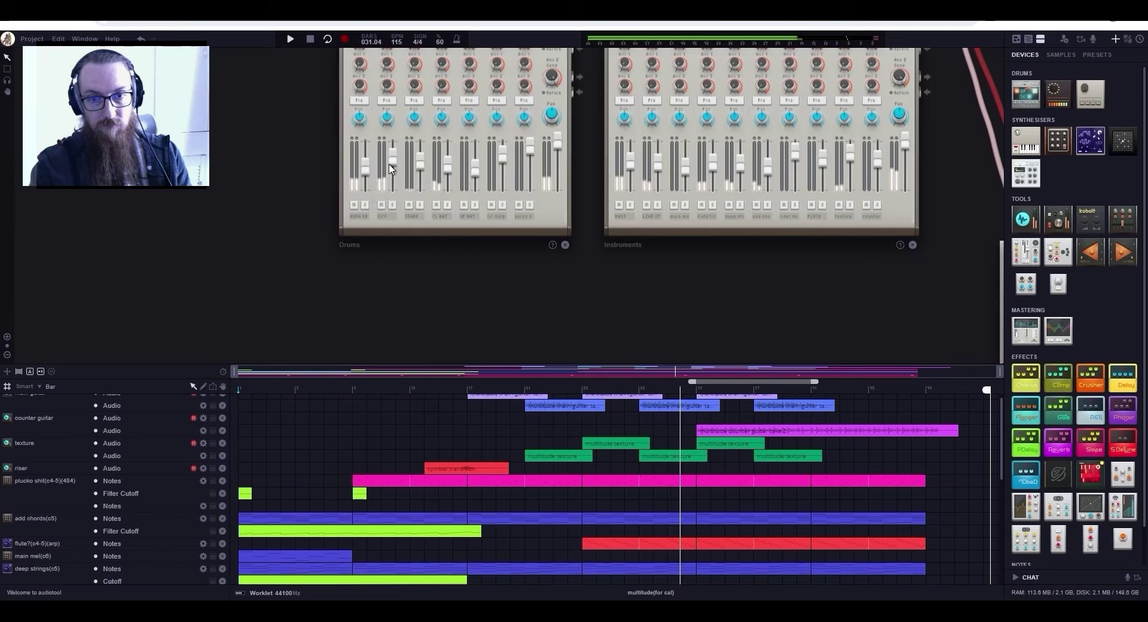
- Set the second Drums channel to about -10.1 dB and the fourth to about -24.1 dB, and lower the fifth slightly
left_click_drag(392, 169, 392, 166)
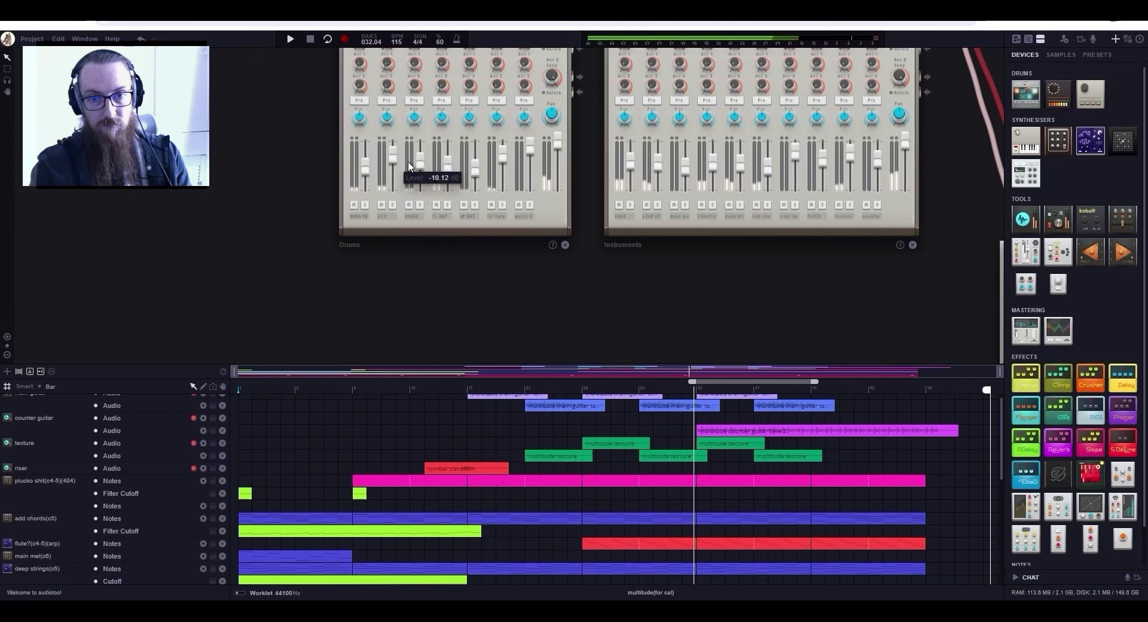
mouse_move(419, 167)
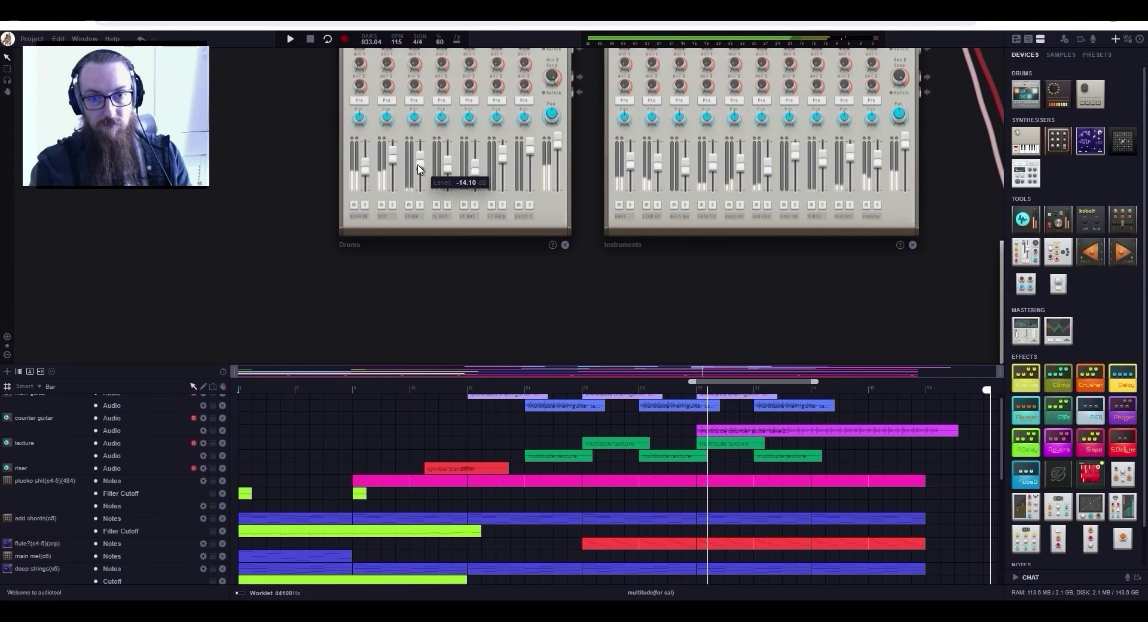
mouse_move(371, 175)
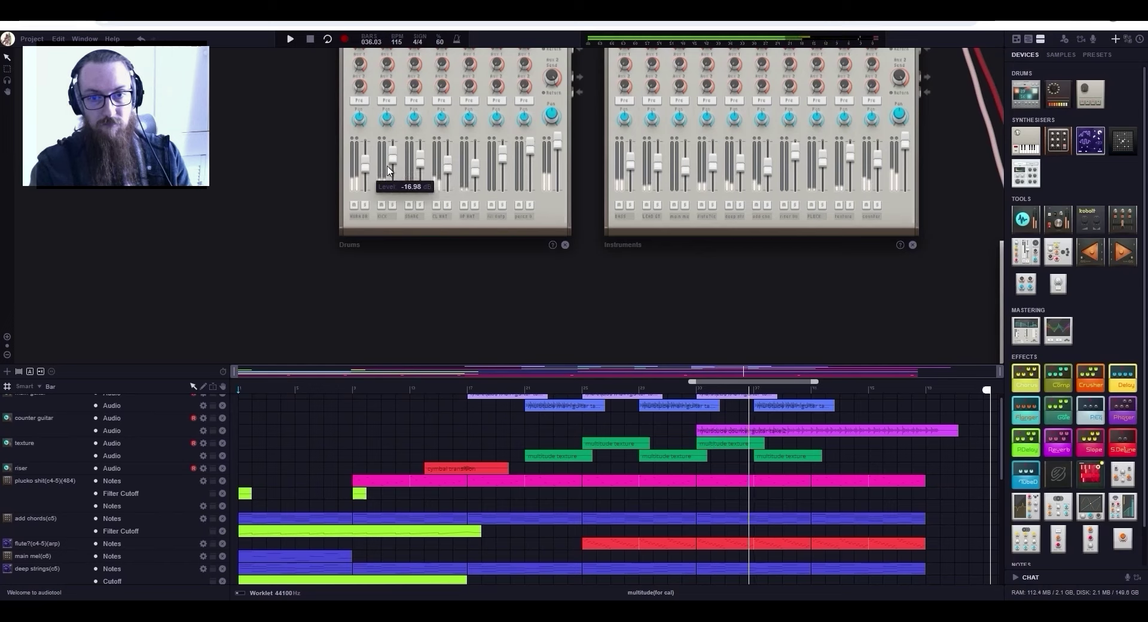
left_click_drag(451, 169, 447, 177)
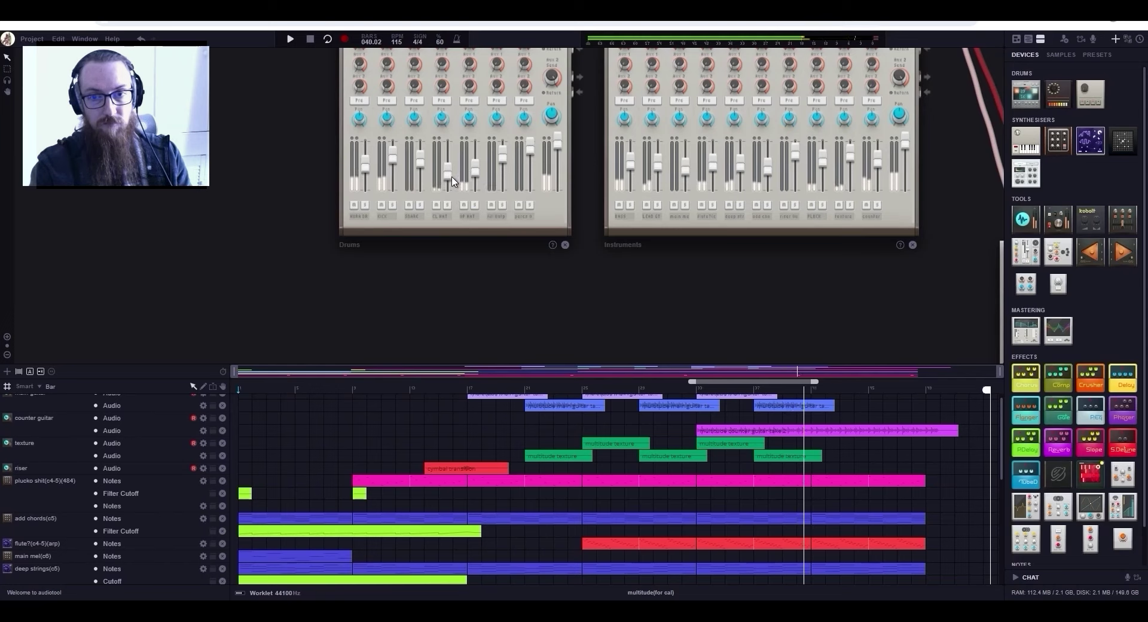
left_click_drag(473, 173, 473, 176)
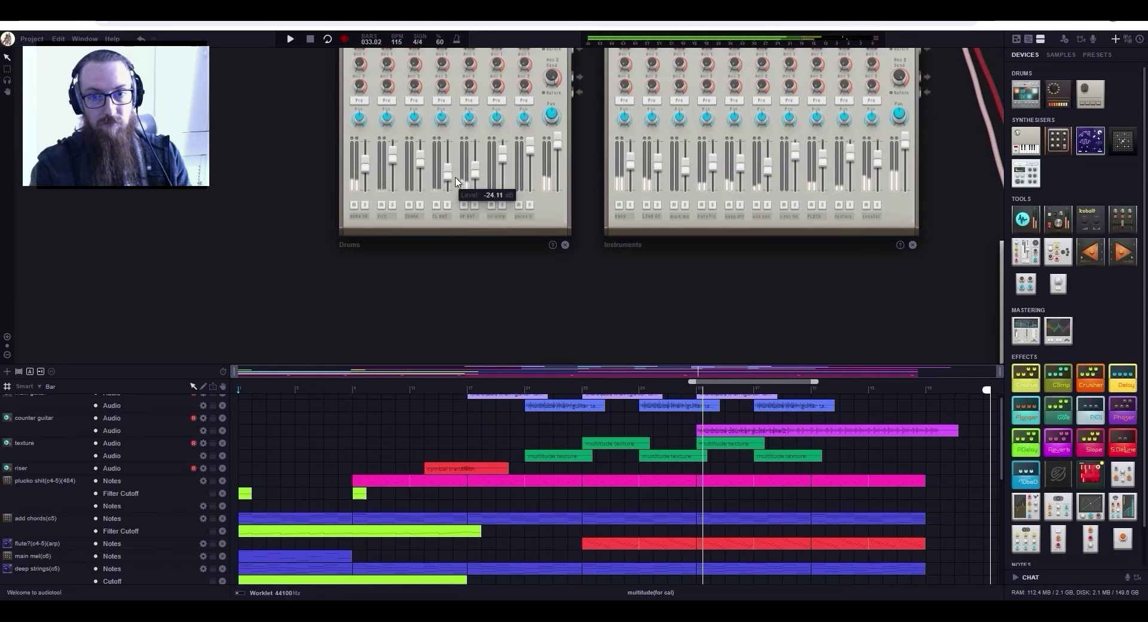
- Pan the fourth Instruments channel 23 to the right and adjust the panning of the sixth channel during playback
scroll(418, 273, "down", 2)
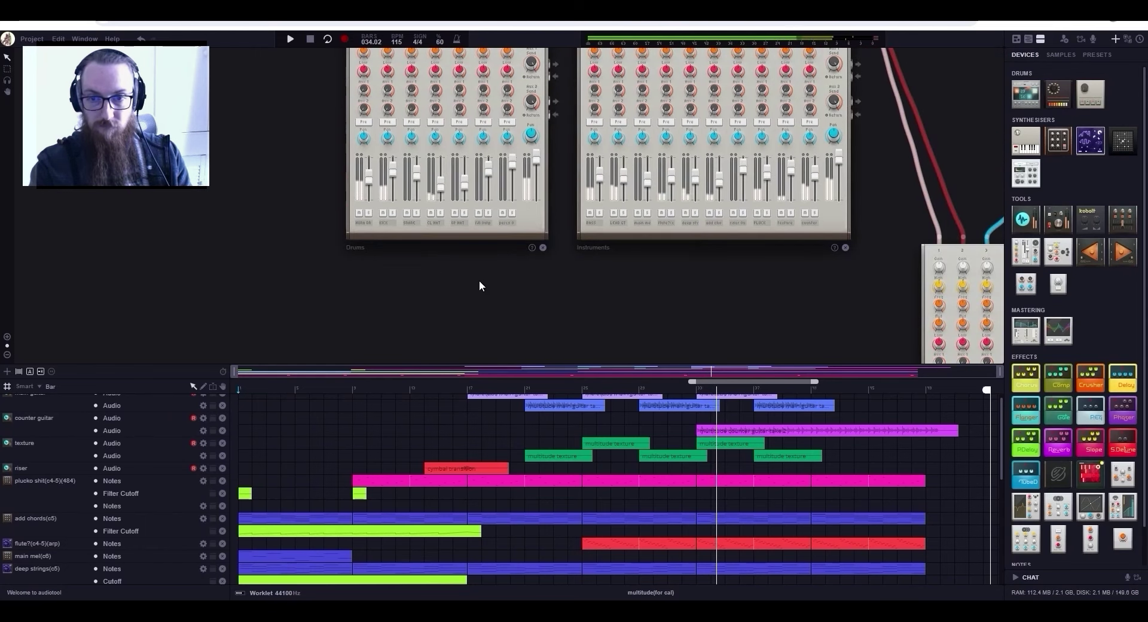
left_click_drag(626, 293, 458, 275)
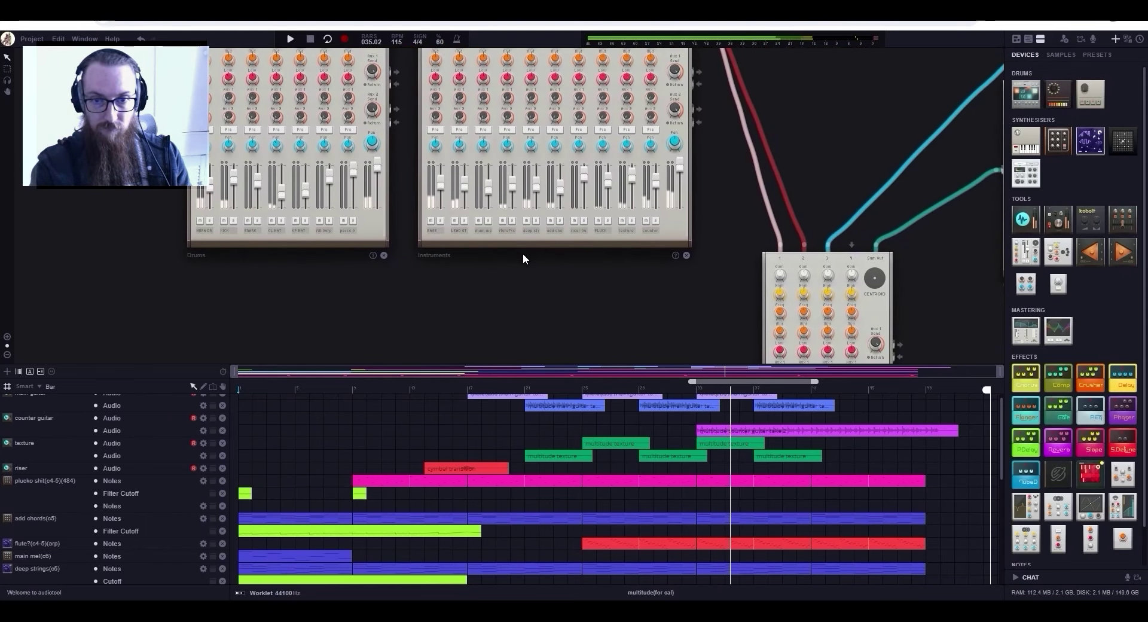
scroll(526, 251, "up", 2)
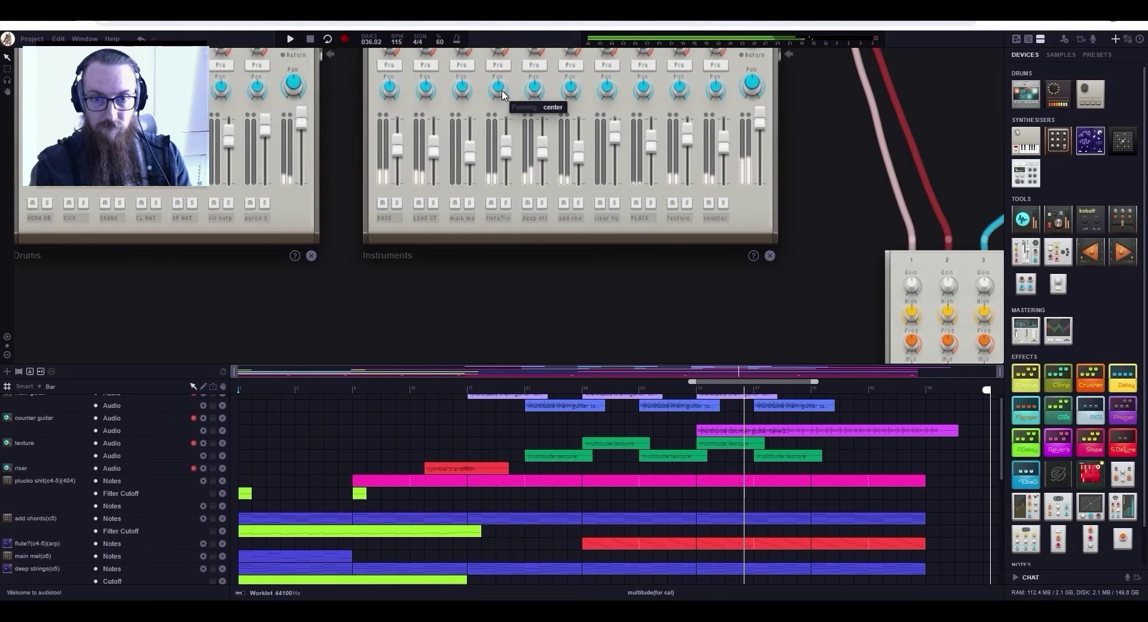
left_click_drag(502, 94, 524, 77)
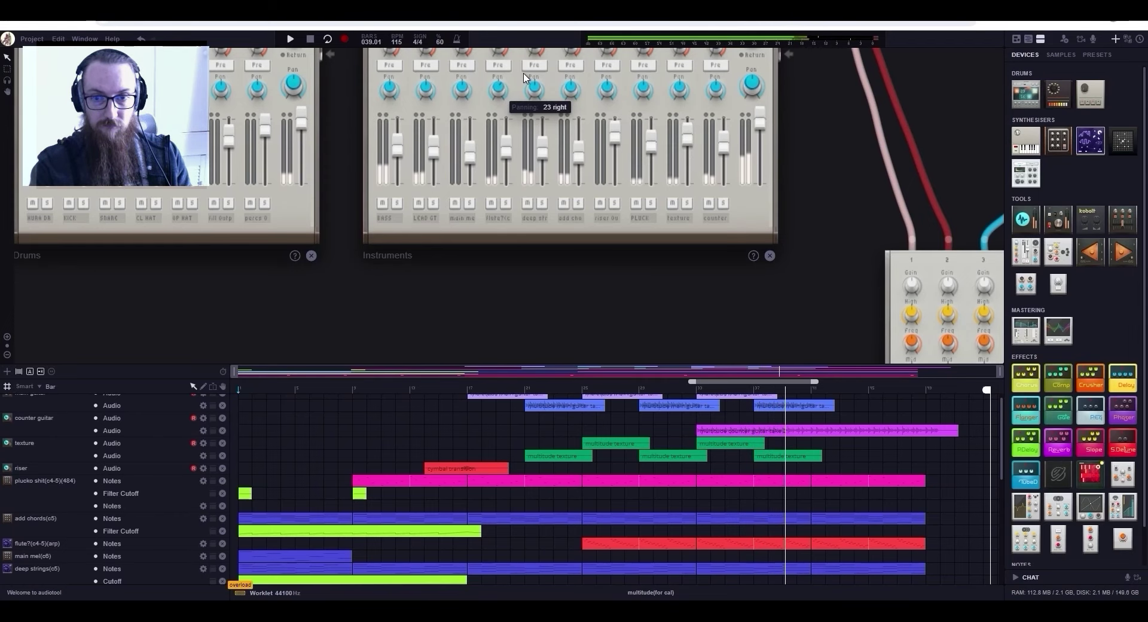
mouse_move(571, 96)
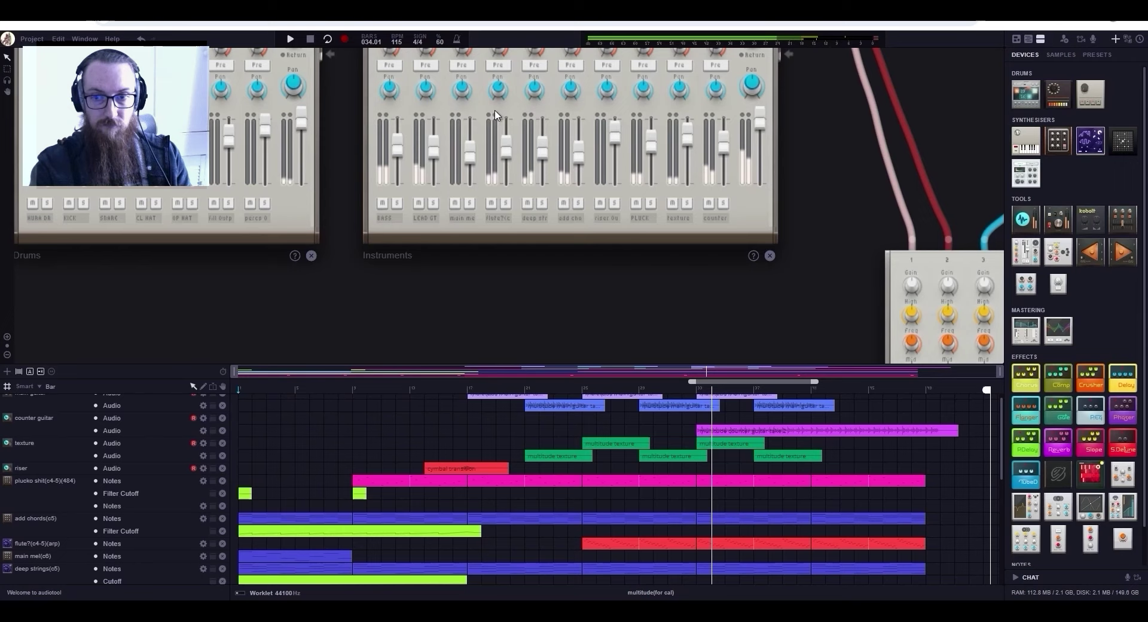
mouse_move(716, 91)
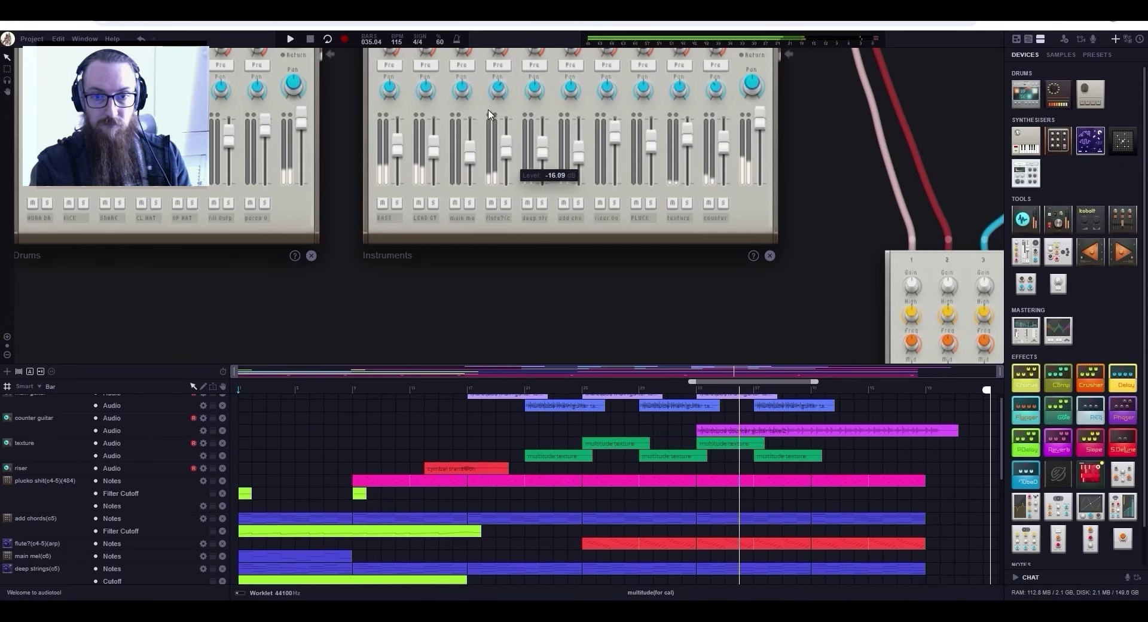
mouse_move(458, 97)
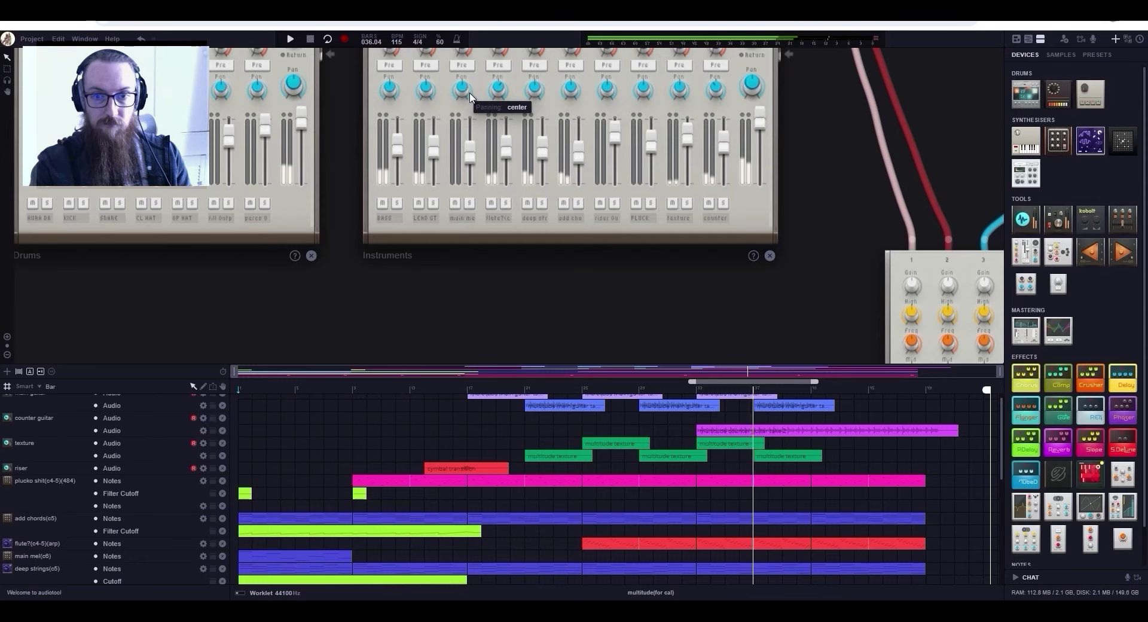
mouse_move(501, 92)
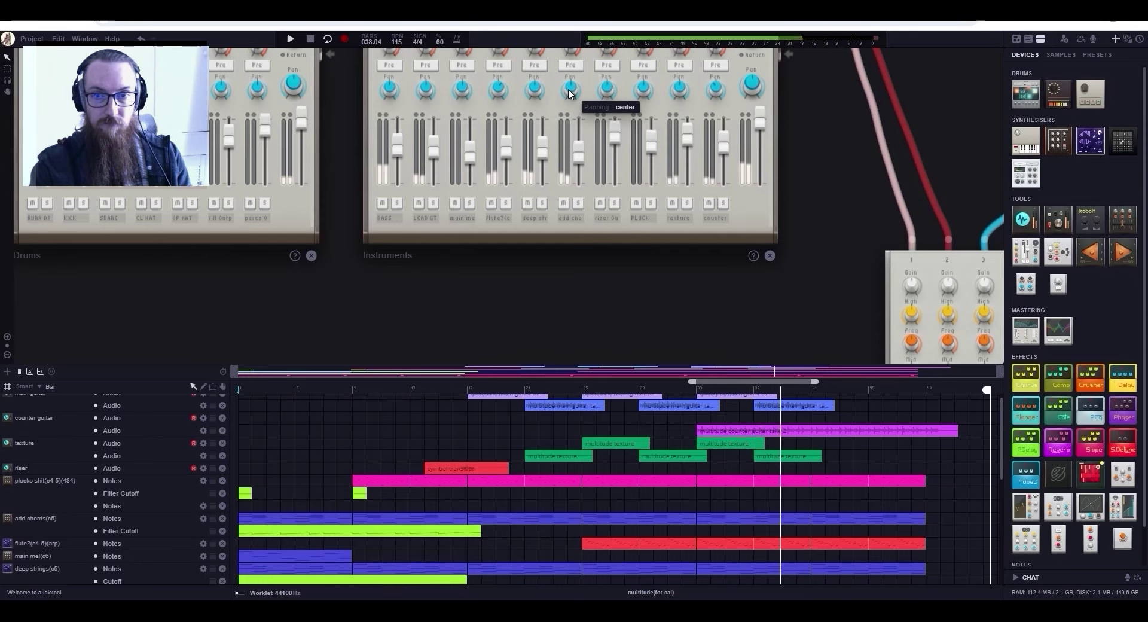
left_click_drag(570, 93, 598, 126)
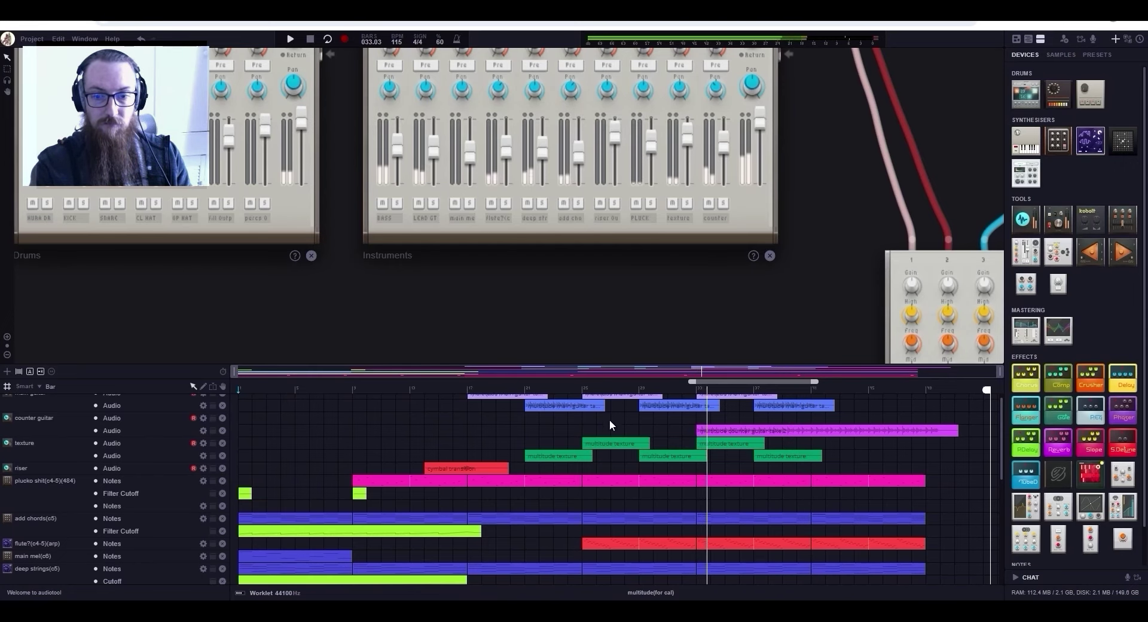
- Play the mix from about bar 16, and shrink the timeline area to show the full mixers and master chain
left_click(458, 387)
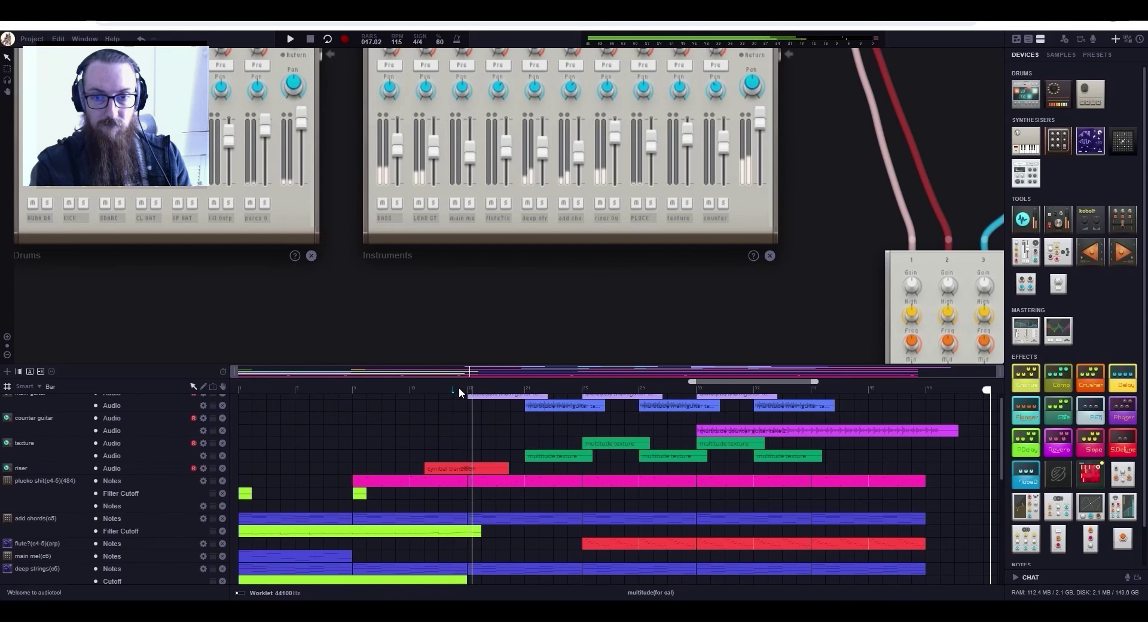
scroll(540, 311, "down", 2)
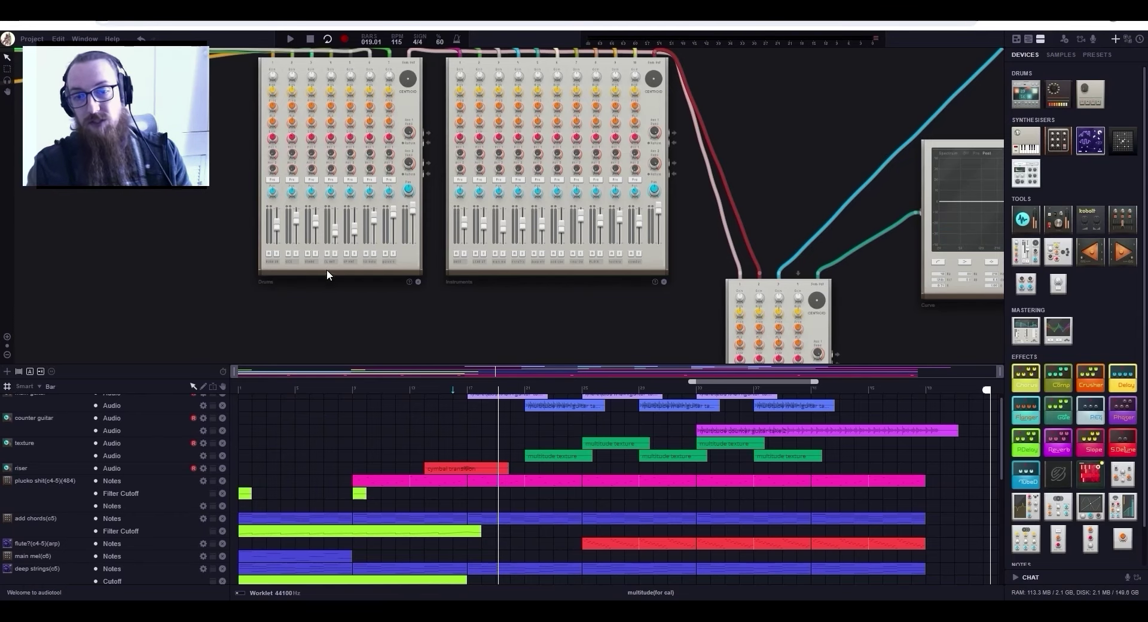
left_click_drag(352, 363, 352, 491)
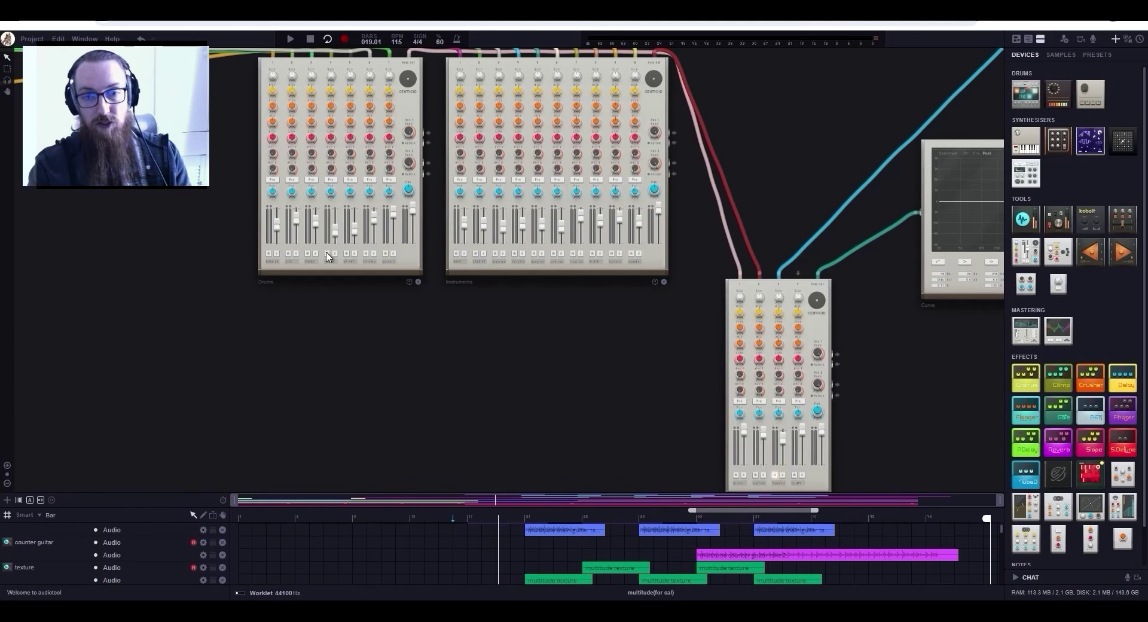
left_click_drag(403, 371, 274, 381)
scroll(275, 381, "down", 3)
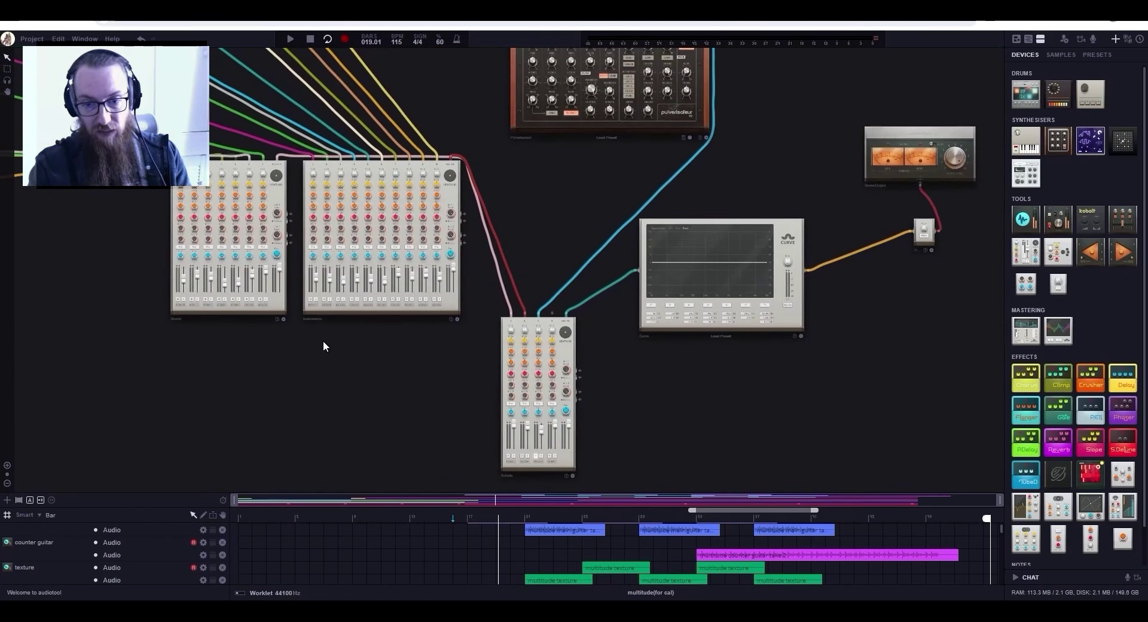